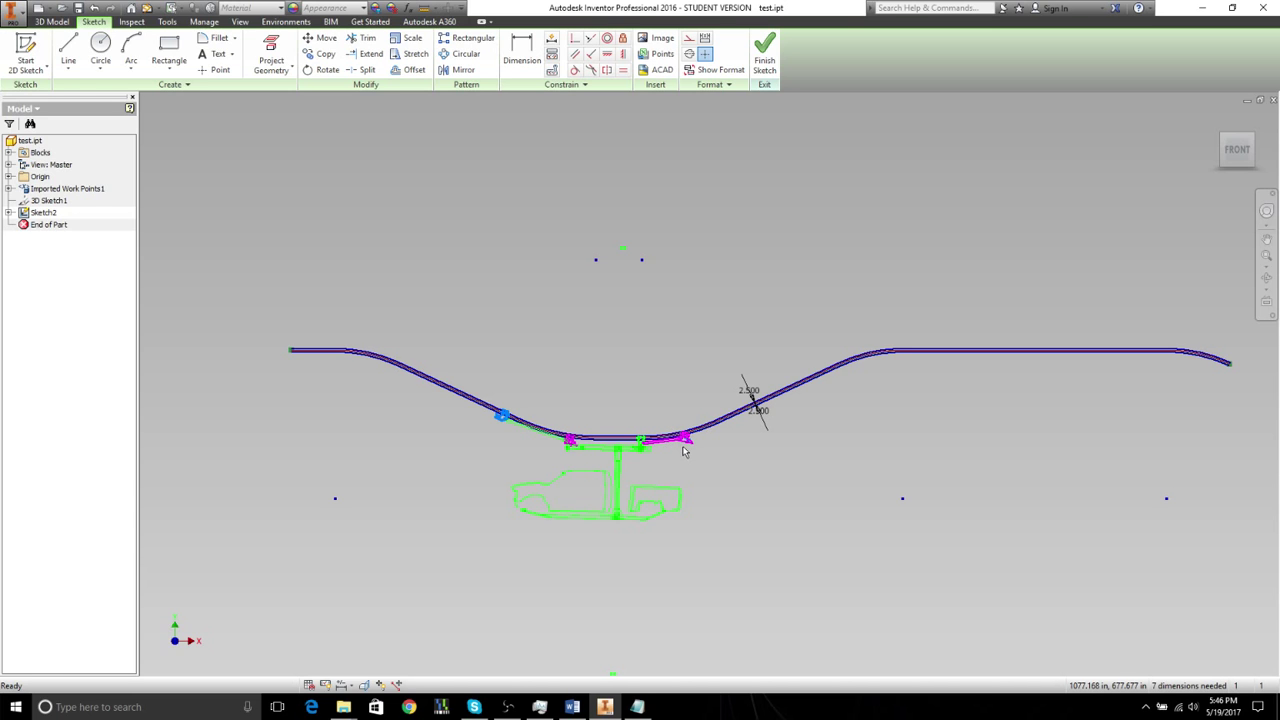
Step: Show the sketch constraints and delete the coincident constraint at the right wheel's centre on the magenta trolley left of the dip
scroll(686, 440, "up", 5)
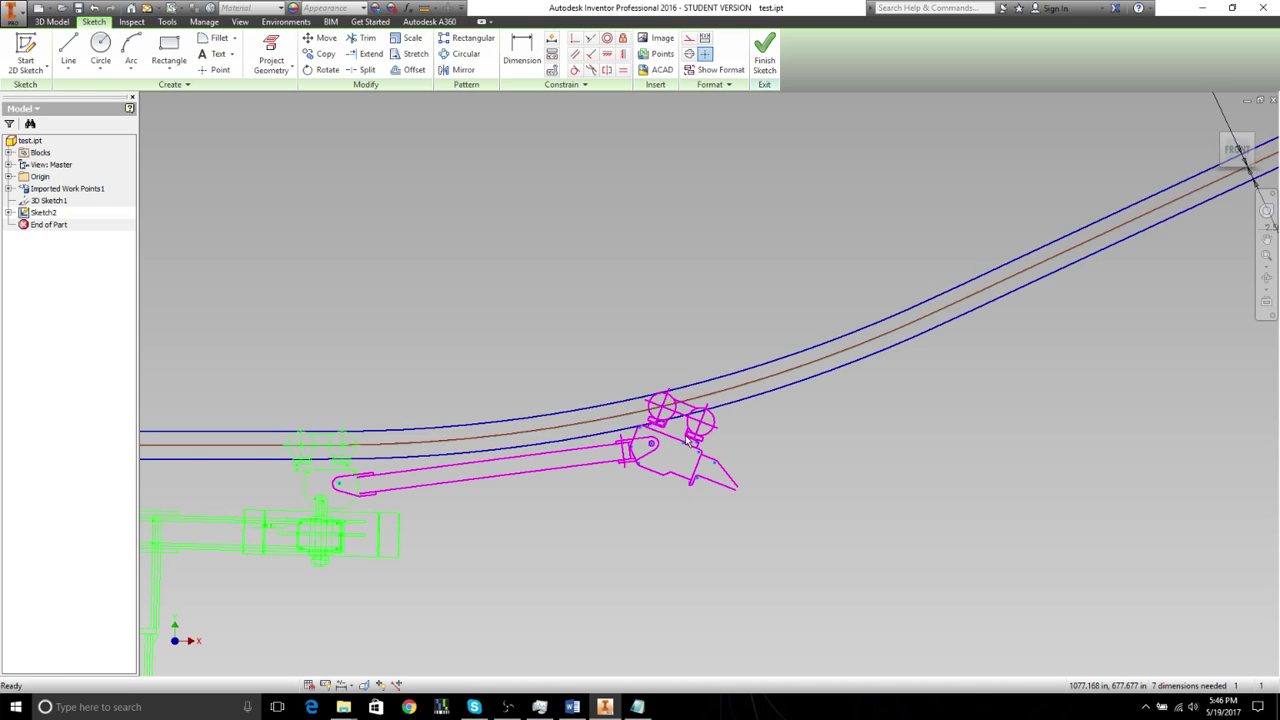
scroll(714, 430, "down", 2)
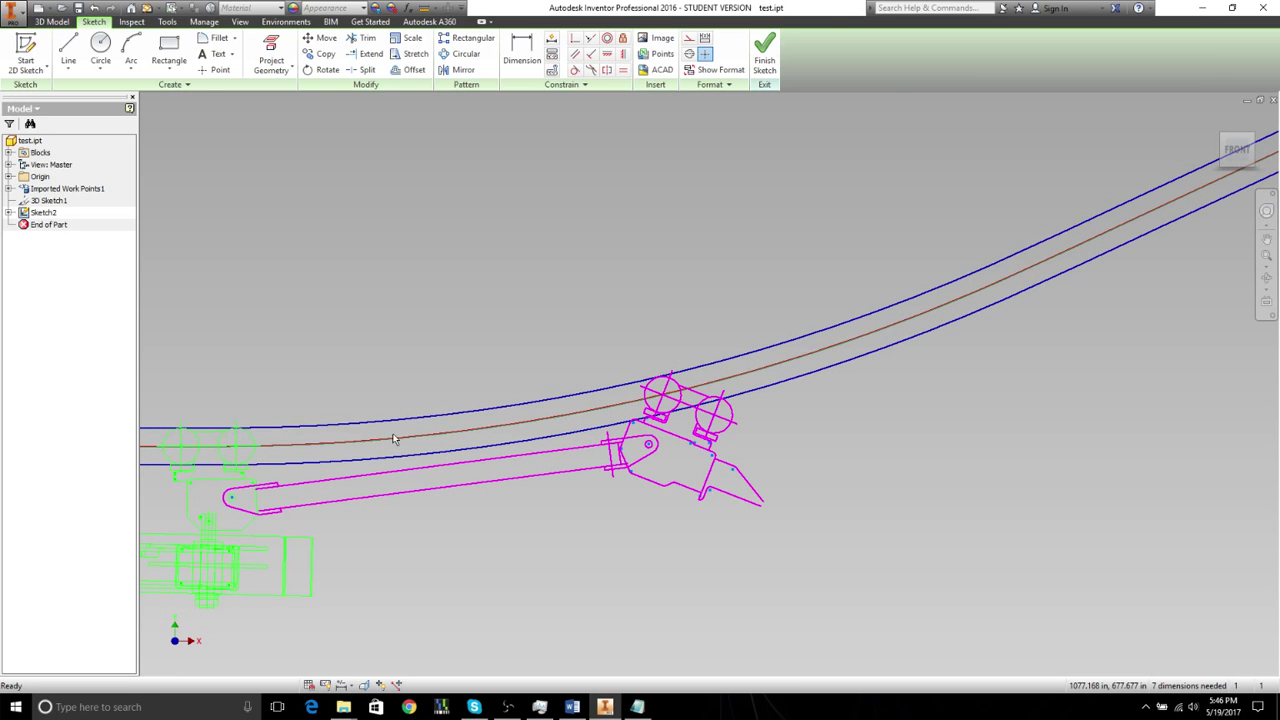
middle_click_drag(396, 440, 1277, 388)
middle_click_drag(698, 426, 776, 417)
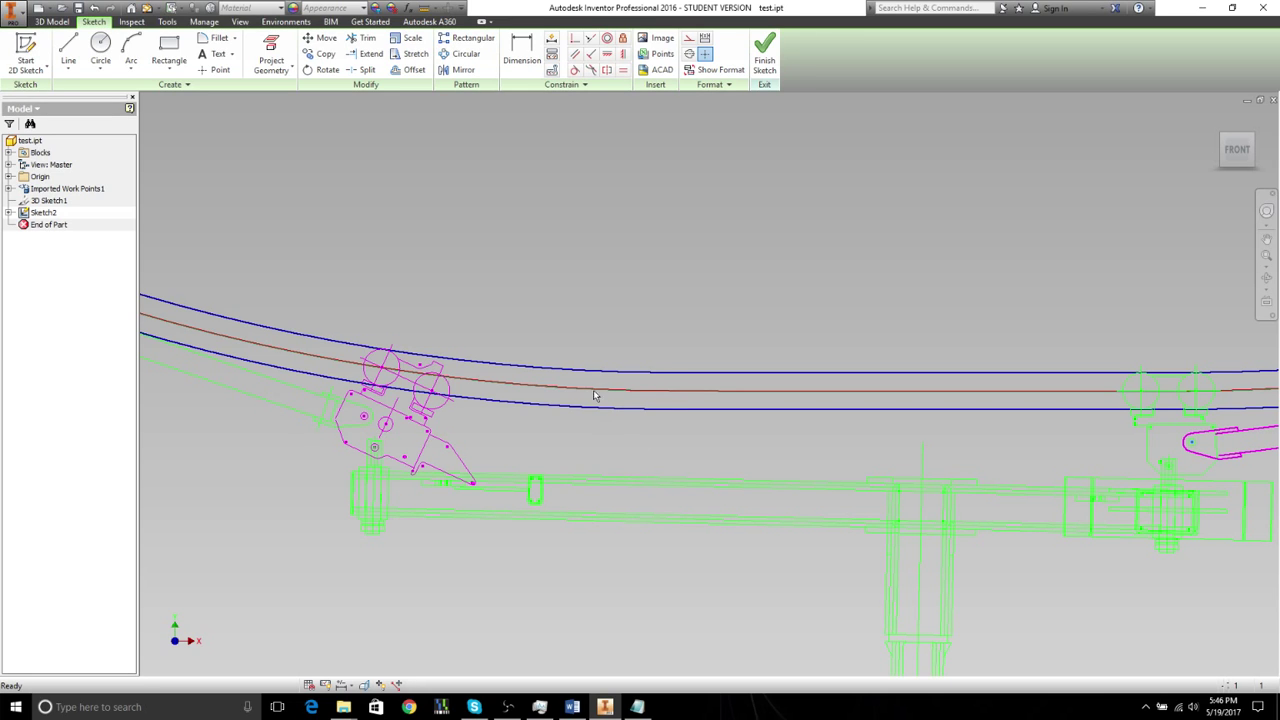
middle_click_drag(622, 439, 671, 427)
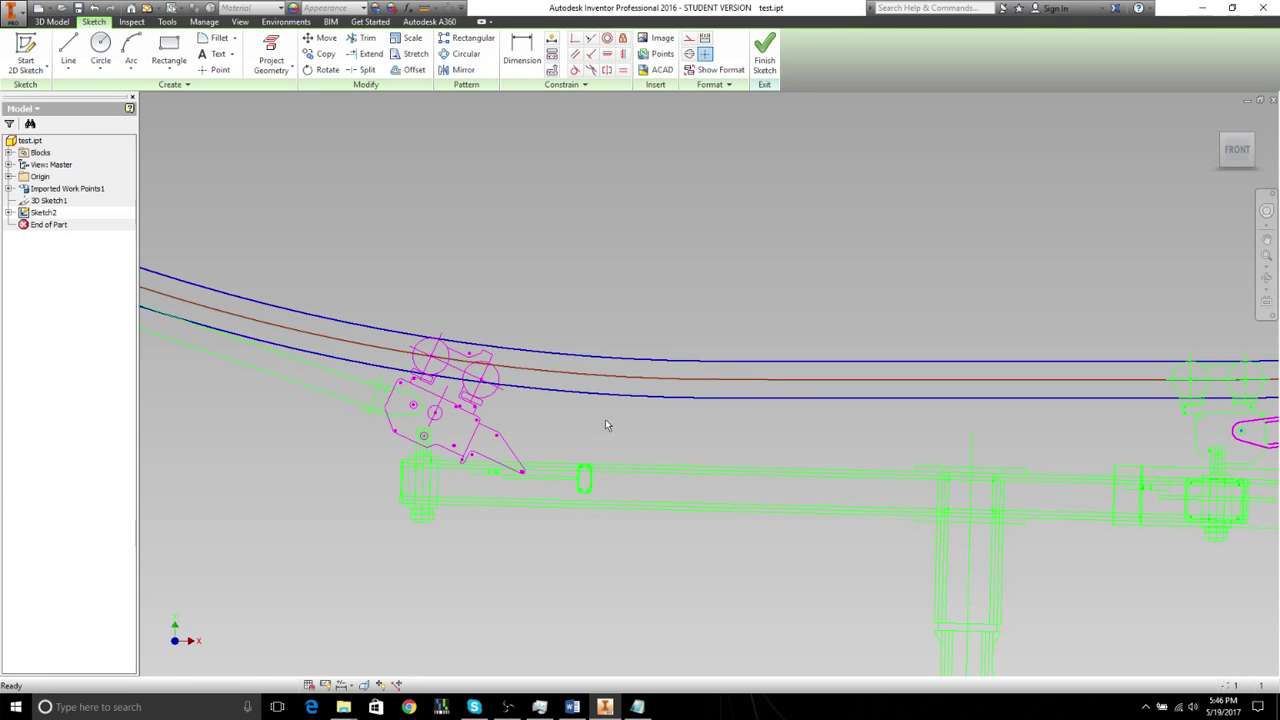
middle_click_drag(582, 434, 610, 430)
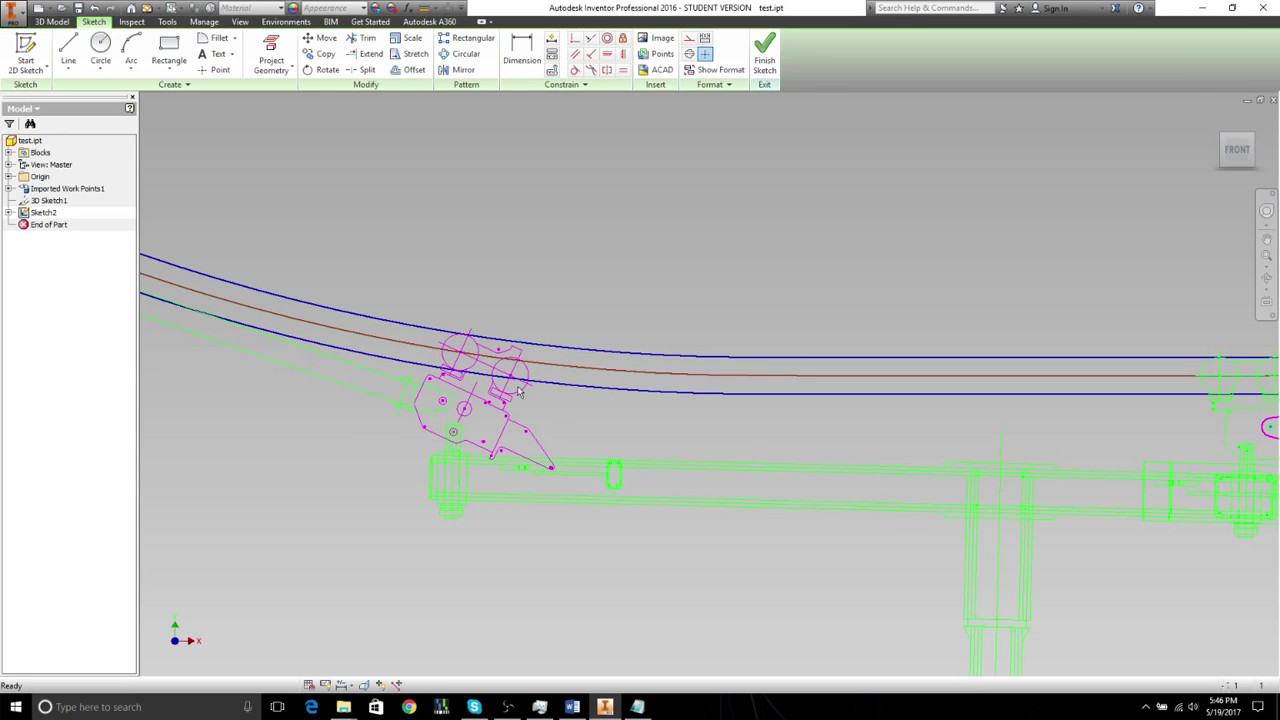
scroll(517, 378, "up", 2)
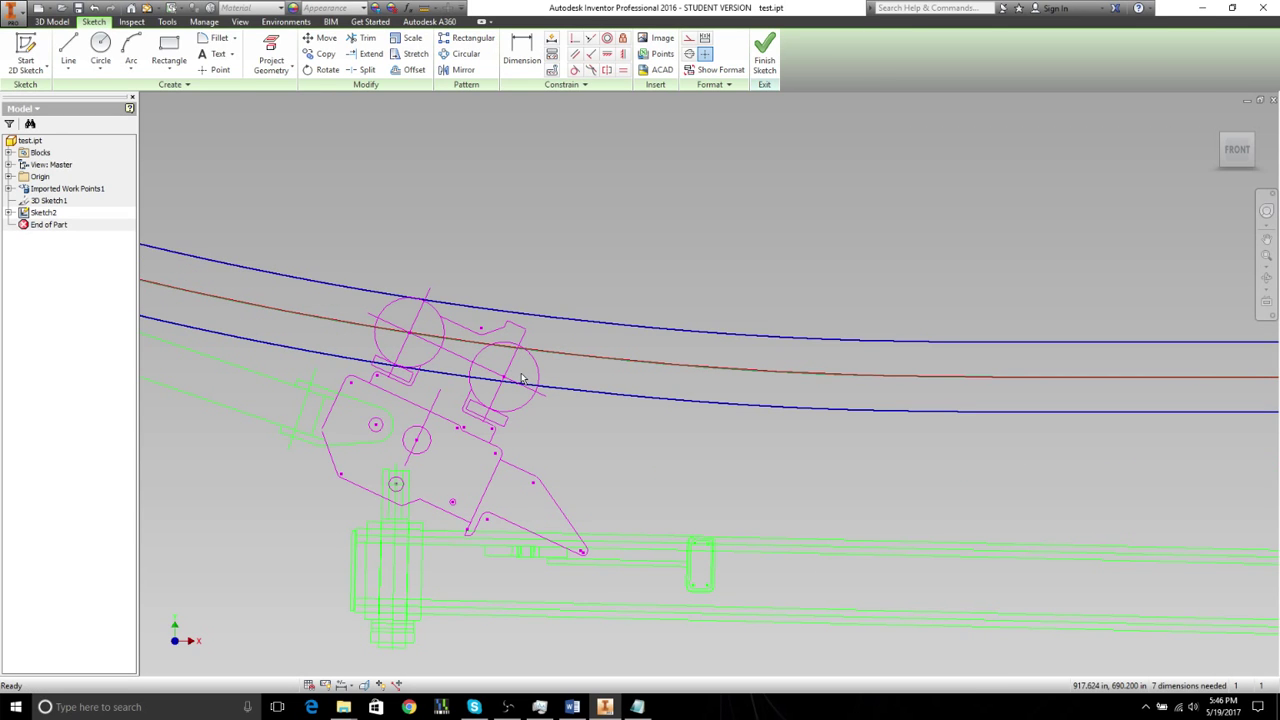
key("F8")
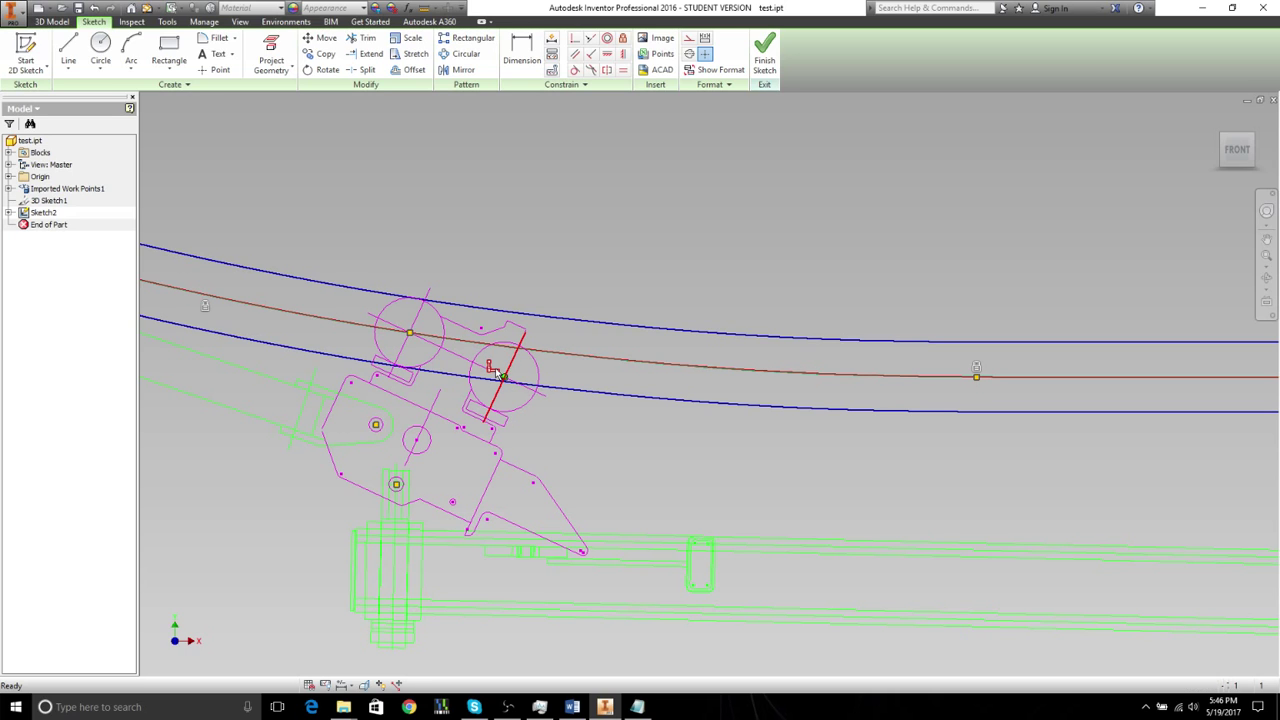
left_click(496, 369)
key("Delete")
Step: Make that wheel's centre coincident with the continuous track centreline, picking the candidate "1. Curve"
left_click(576, 40)
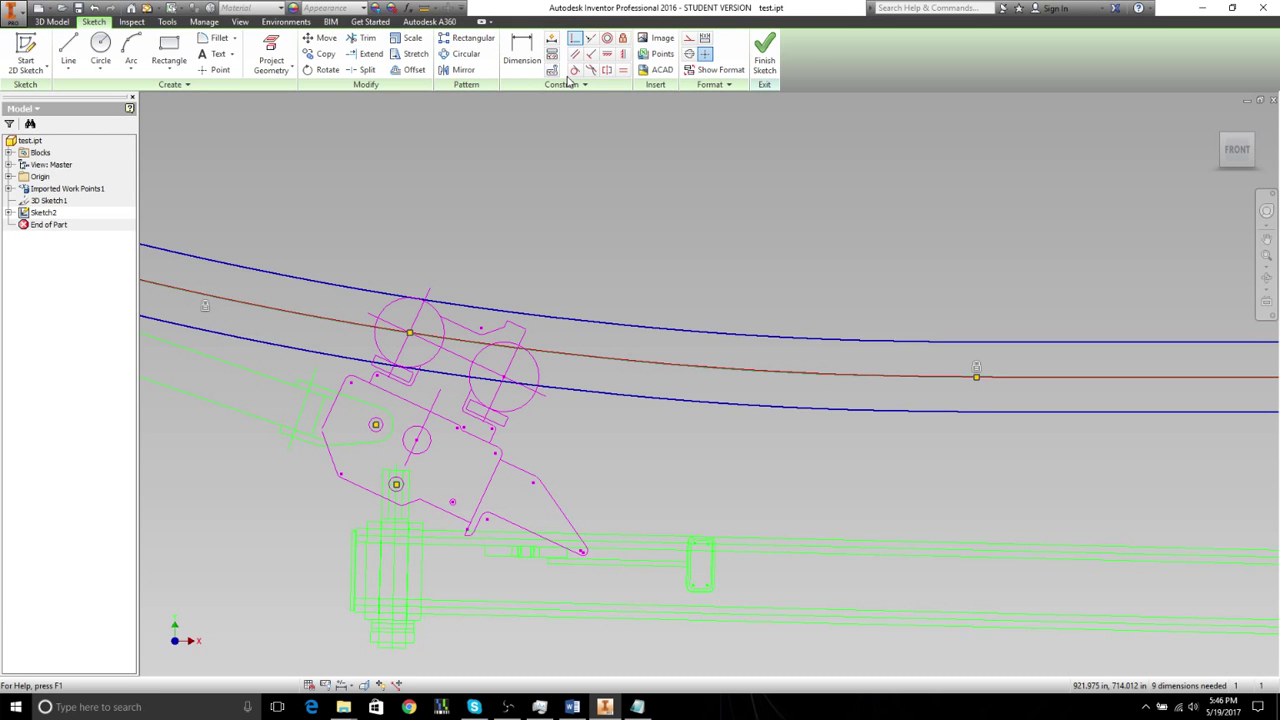
left_click(504, 377)
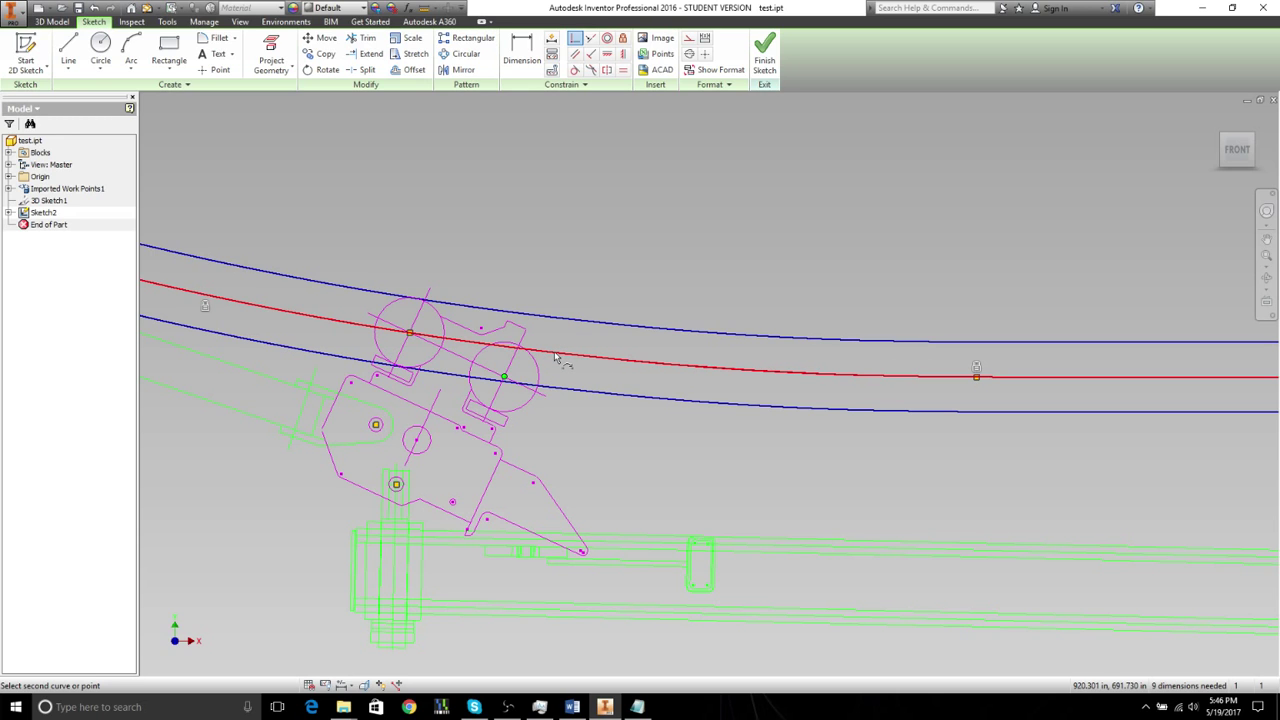
right_click(556, 357)
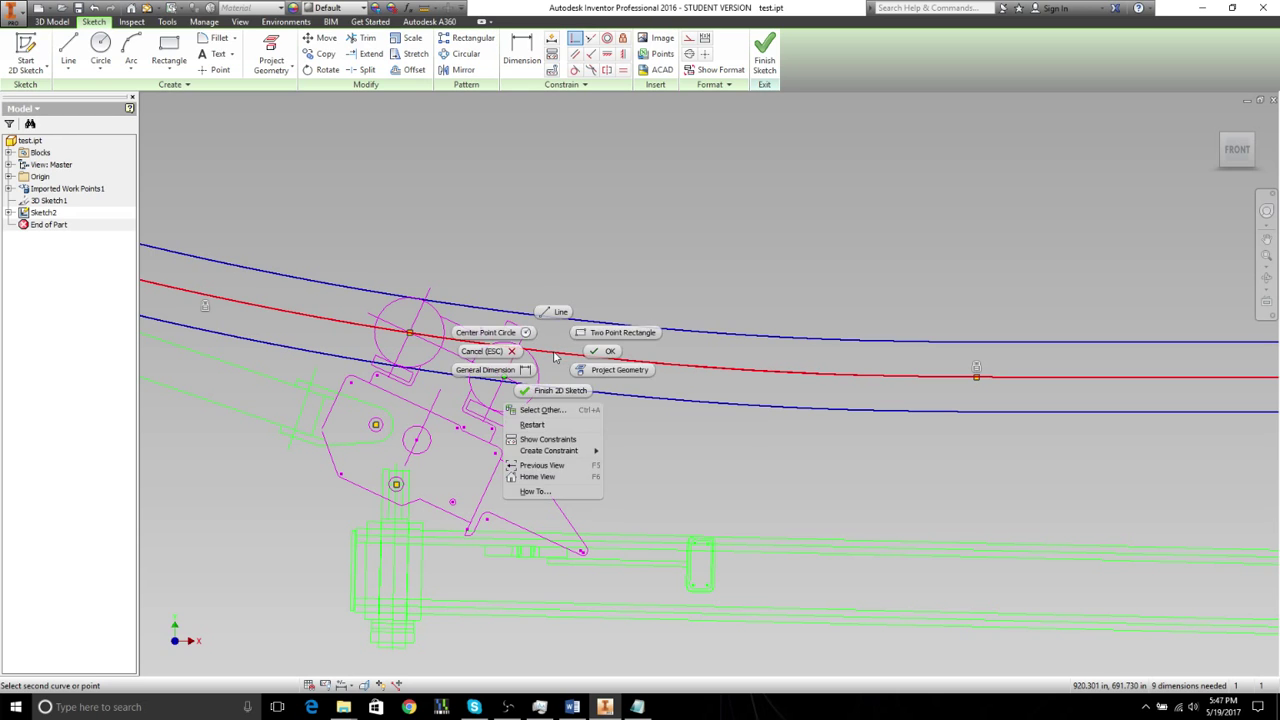
left_click(566, 414)
left_click(575, 410)
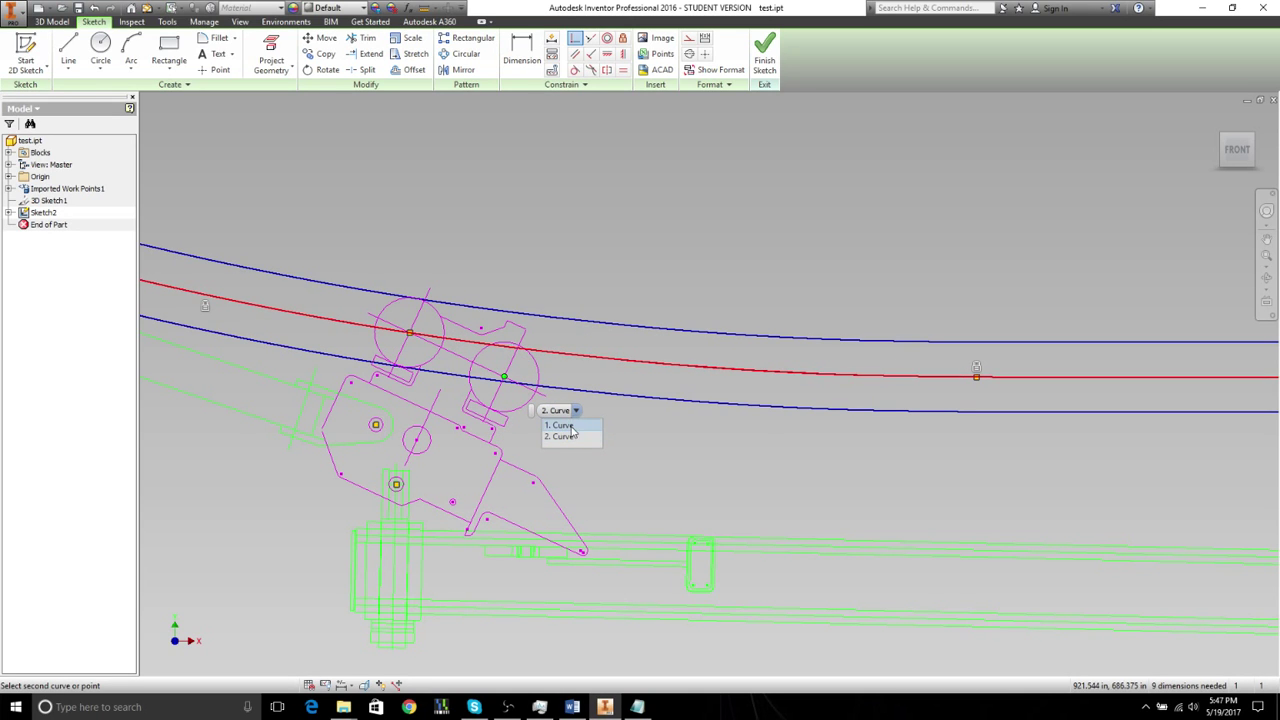
left_click(572, 426)
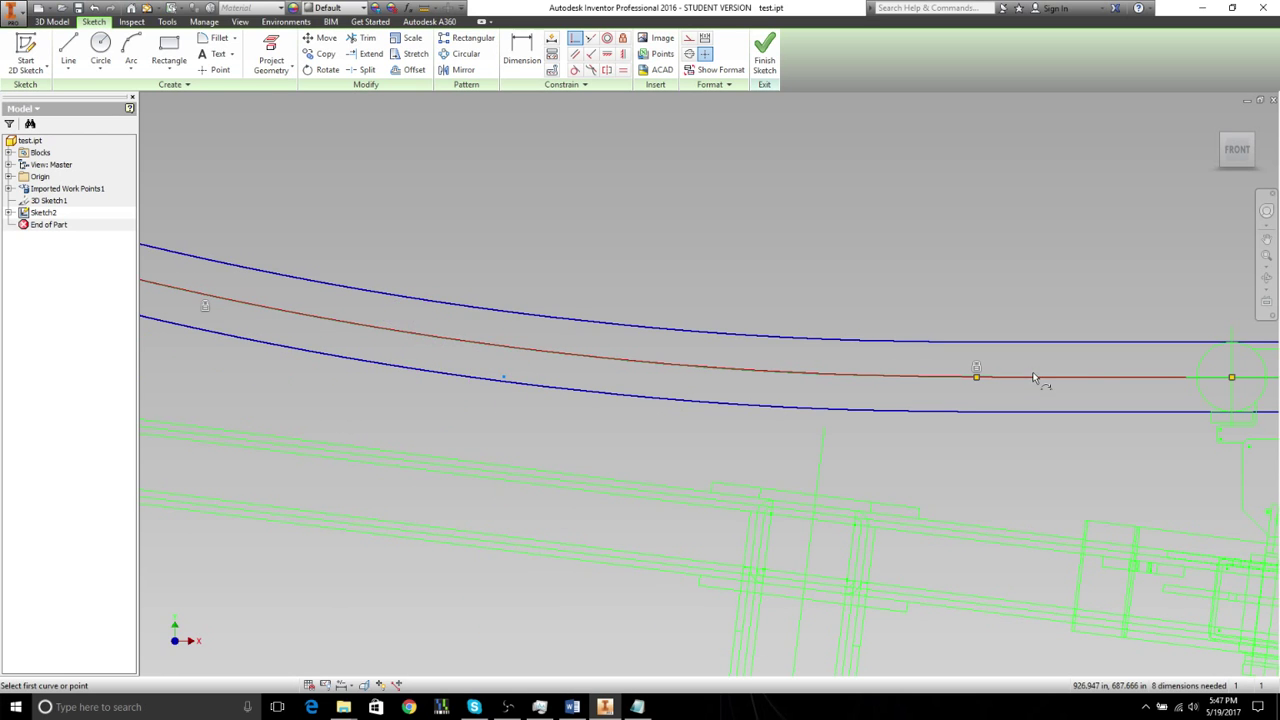
Step: Delete the coincident constraint at the right wheel's centre on the magenta trolley right of the vehicle carrier
scroll(1035, 377, "up", 5)
middle_click_drag(1020, 377, 816, 427)
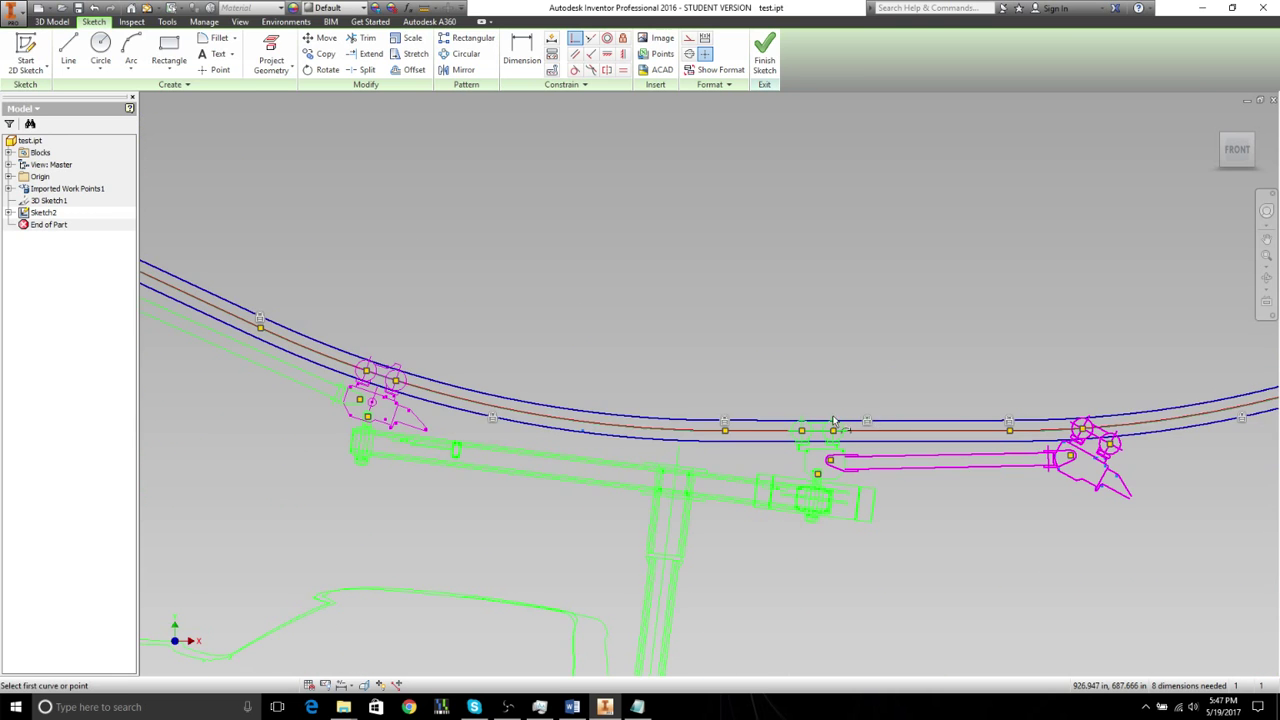
middle_click_drag(1137, 420, 897, 466)
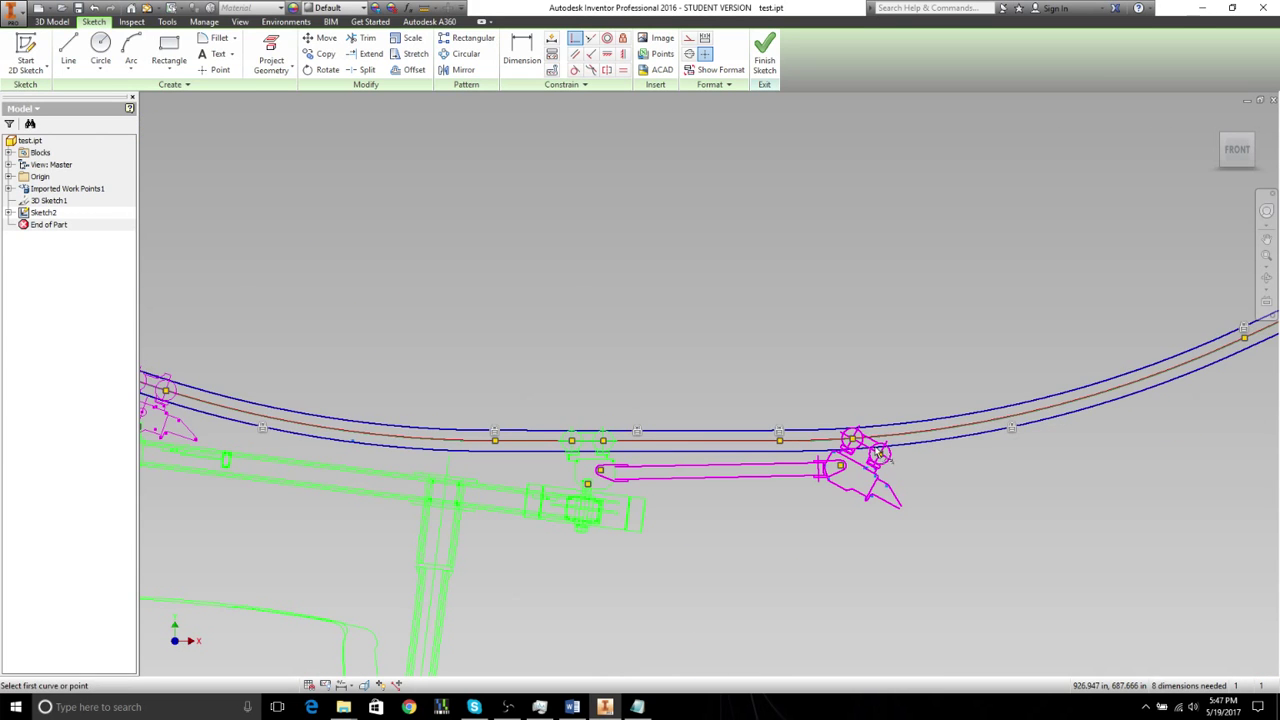
scroll(897, 466, "up", 3)
key("Escape")
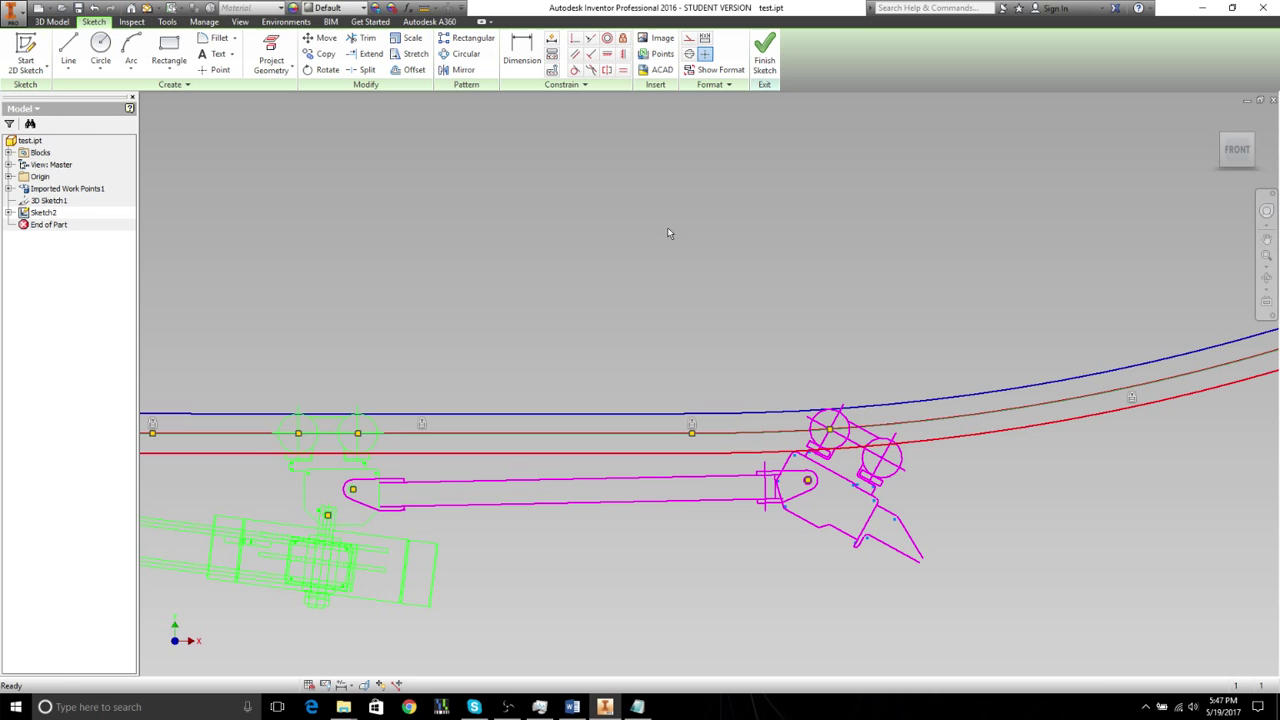
Step: Constrain the right-hand trolley's freed wheel centre coincident to the track centreline, choosing "1. Curve" among the overlapping curves
left_click(575, 38)
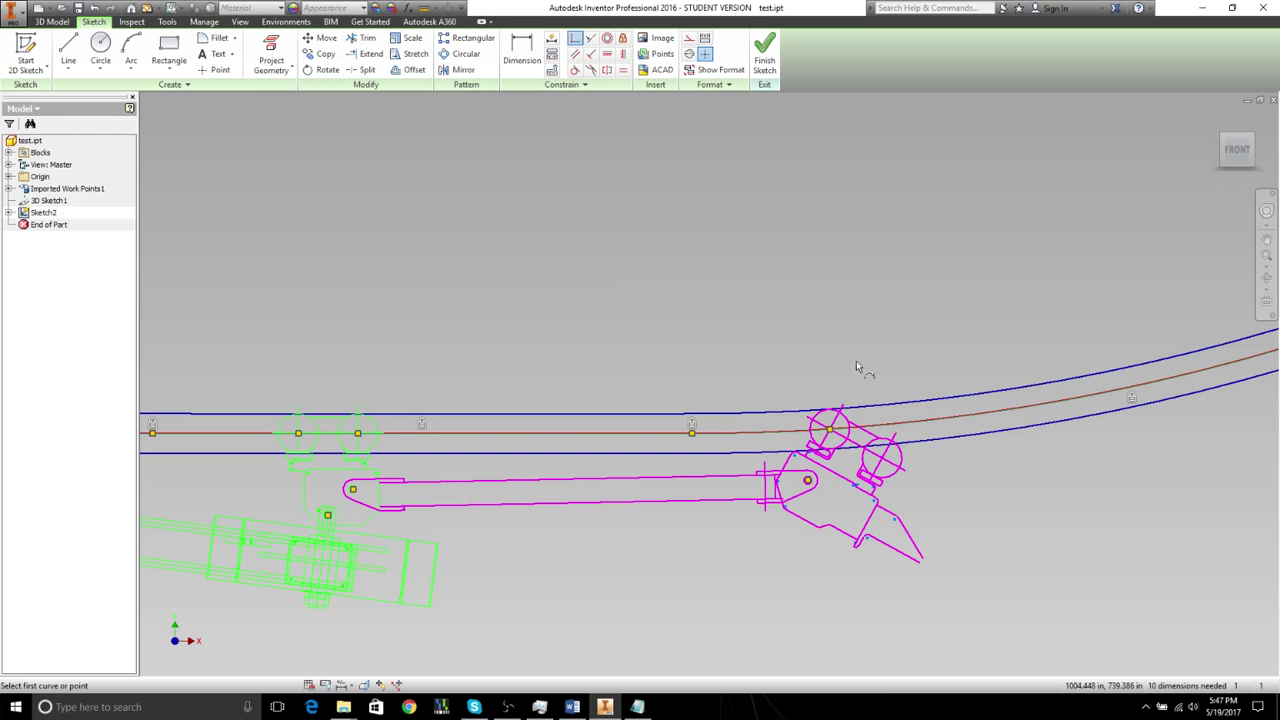
left_click(882, 458)
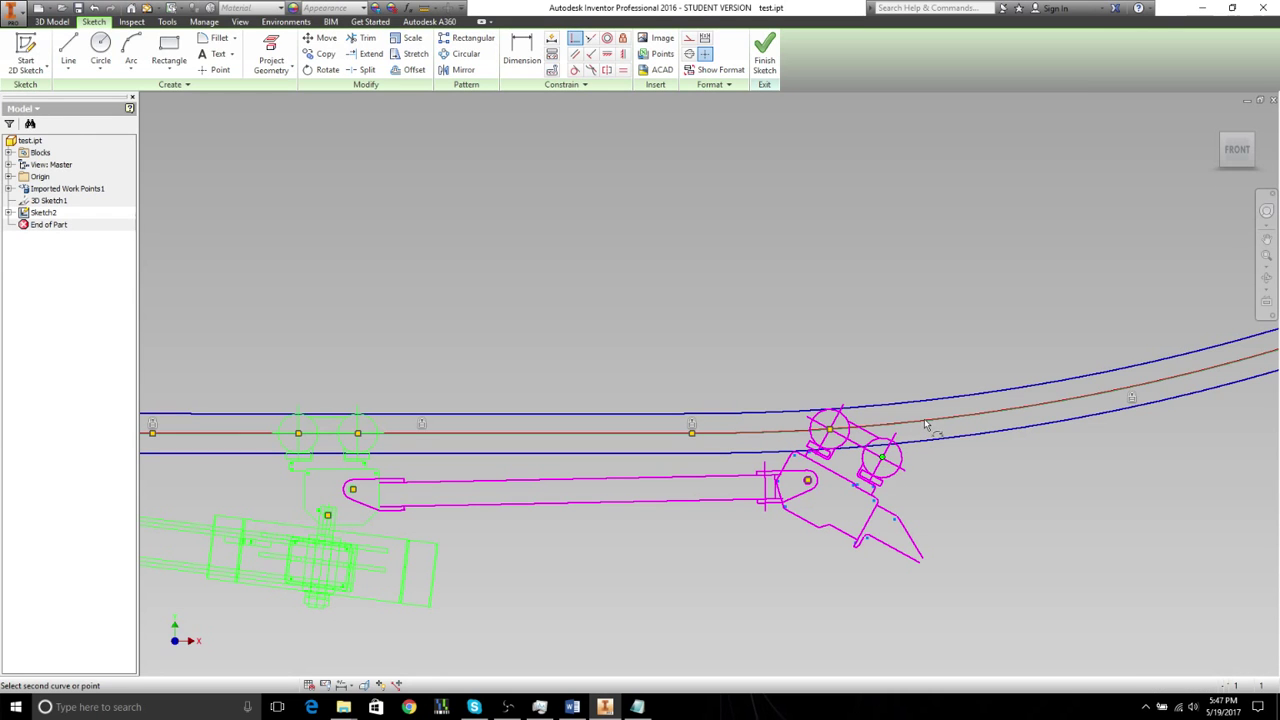
right_click(923, 420)
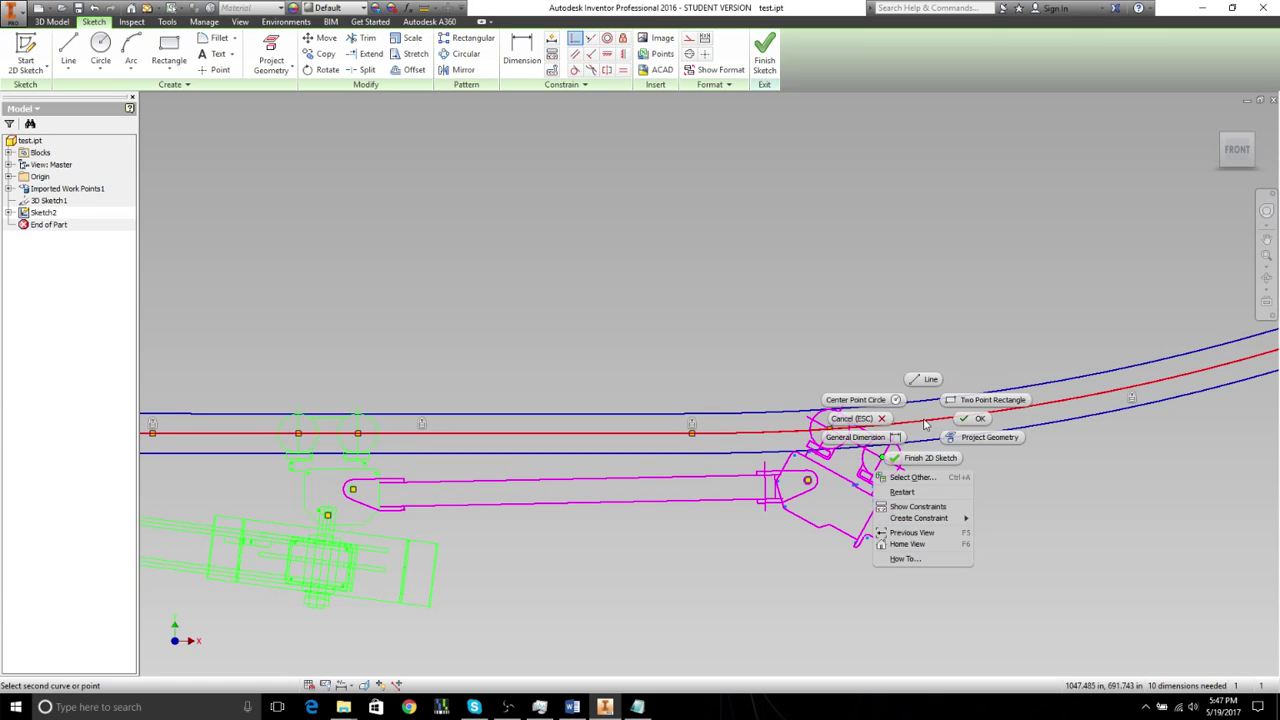
left_click(925, 477)
left_click(945, 475)
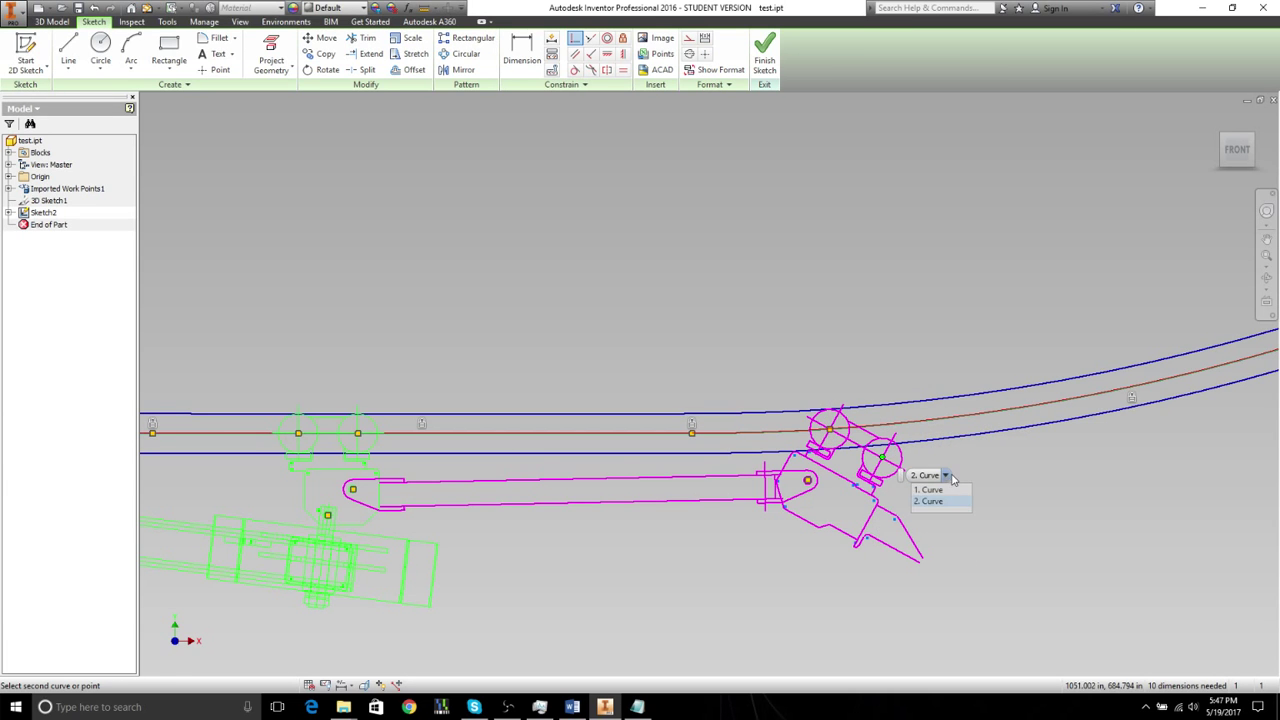
left_click(931, 490)
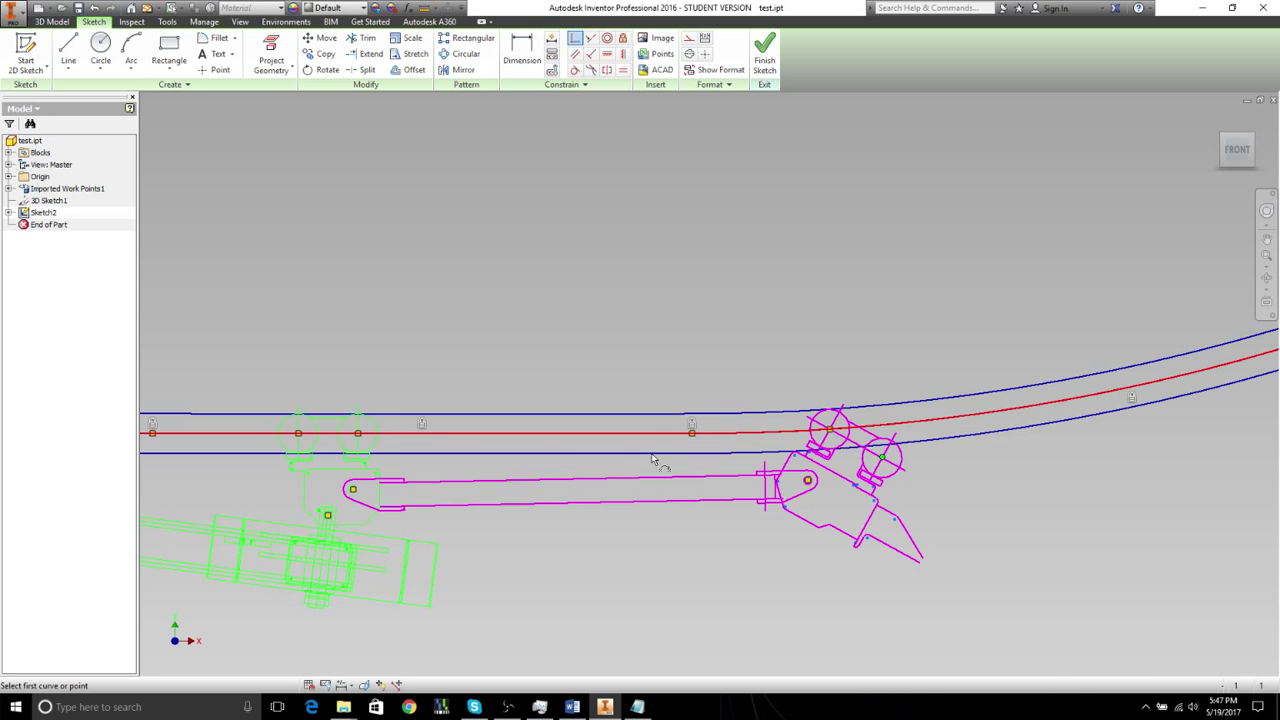
Step: Hide the sketch constraints and examine how the vehicle carrier and its trolleys sit along the track
mouse_move(499, 454)
middle_mouse_down()
mouse_move(679, 440)
mouse_move(846, 374)
mouse_move(847, 334)
middle_mouse_up()
scroll(679, 440, "up", 3)
scroll(679, 440, "up", 5)
scroll(847, 359, "up", 1)
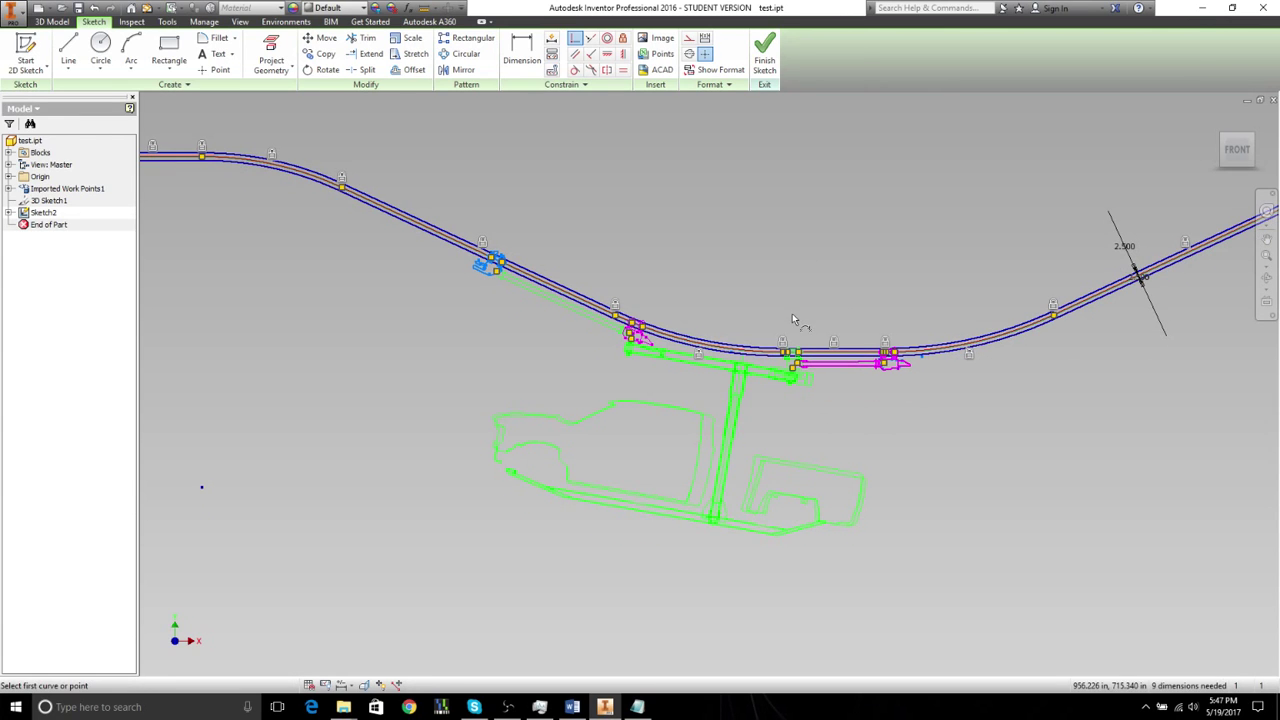
key("F2")
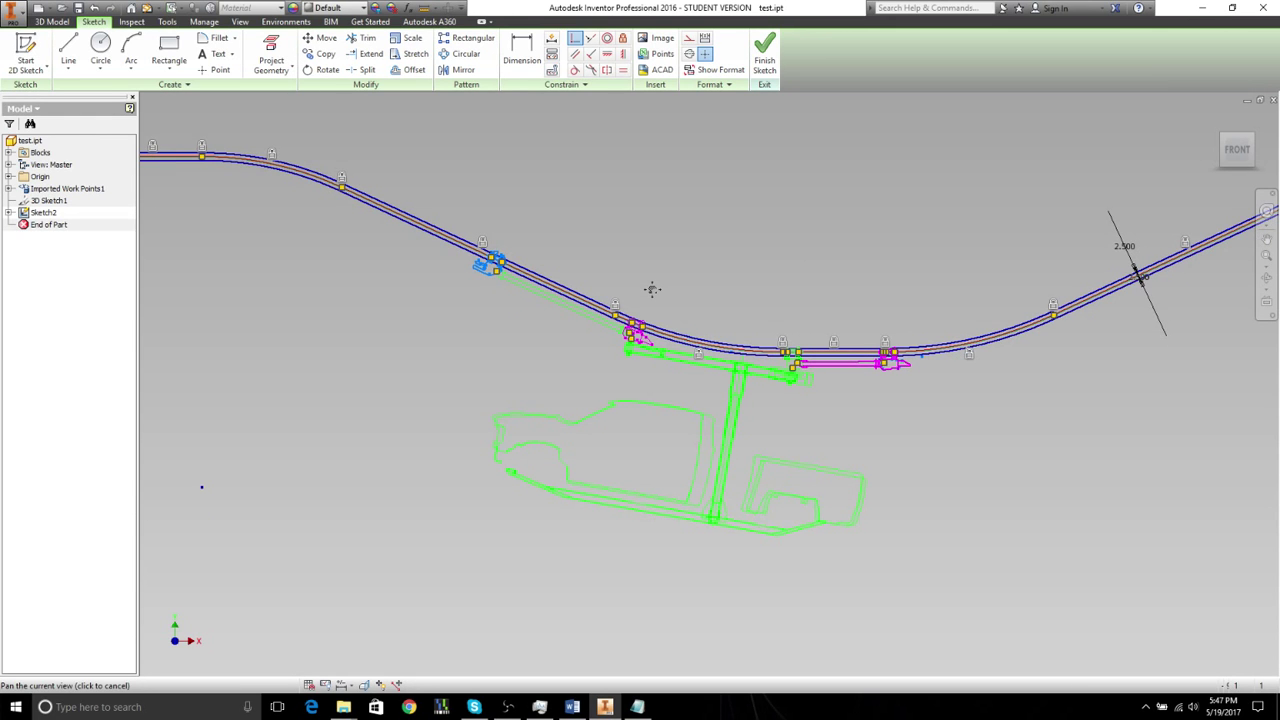
scroll(651, 289, "up", 4)
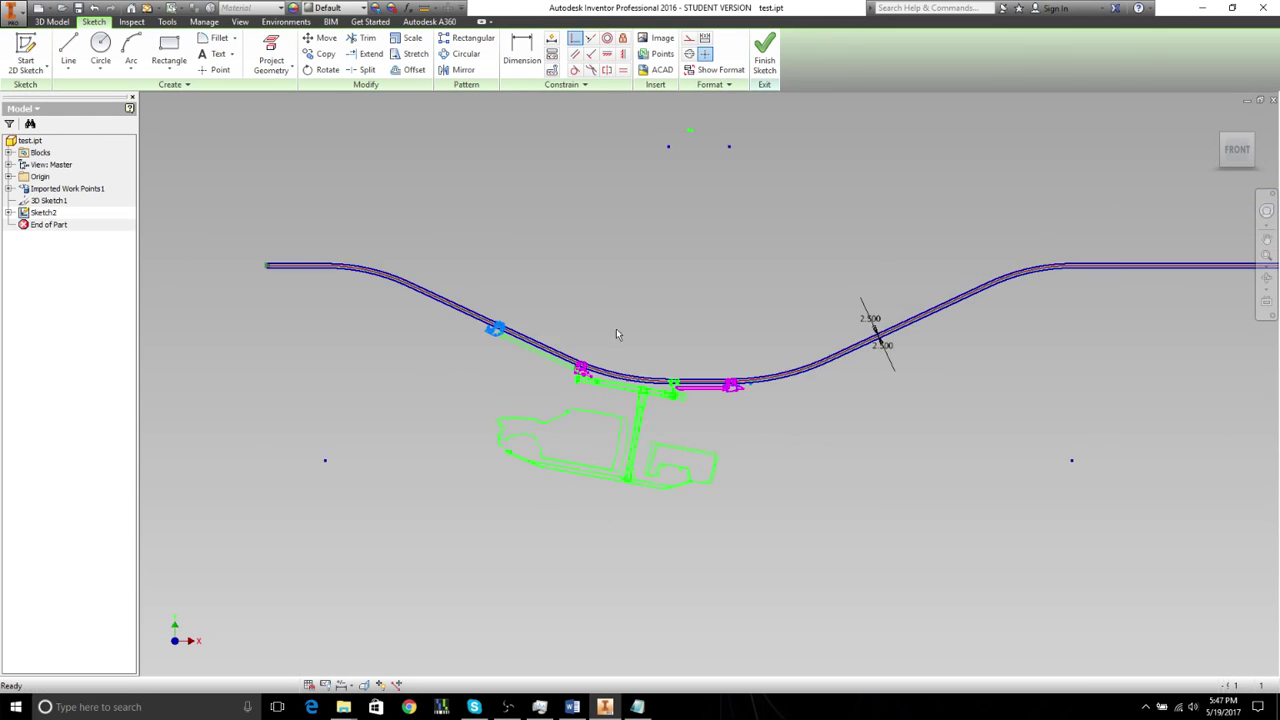
key("F2")
left_click_drag(669, 319, 594, 375)
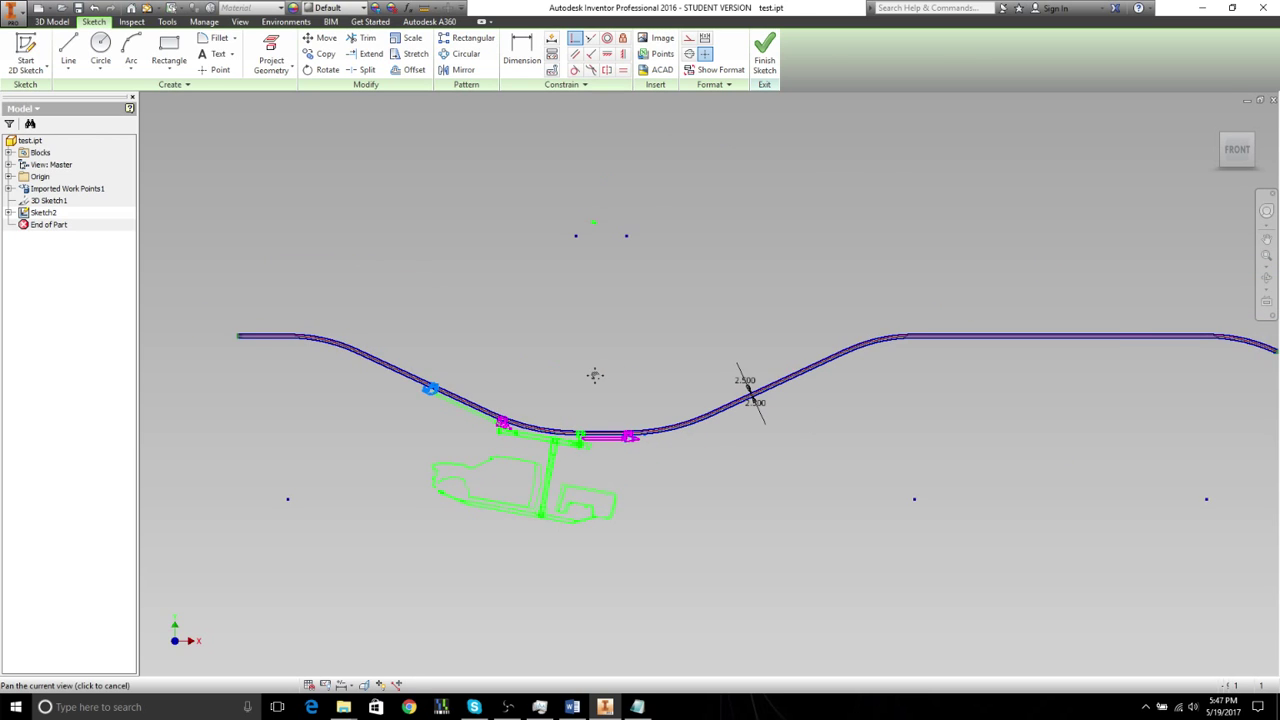
scroll(595, 375, "up", 1)
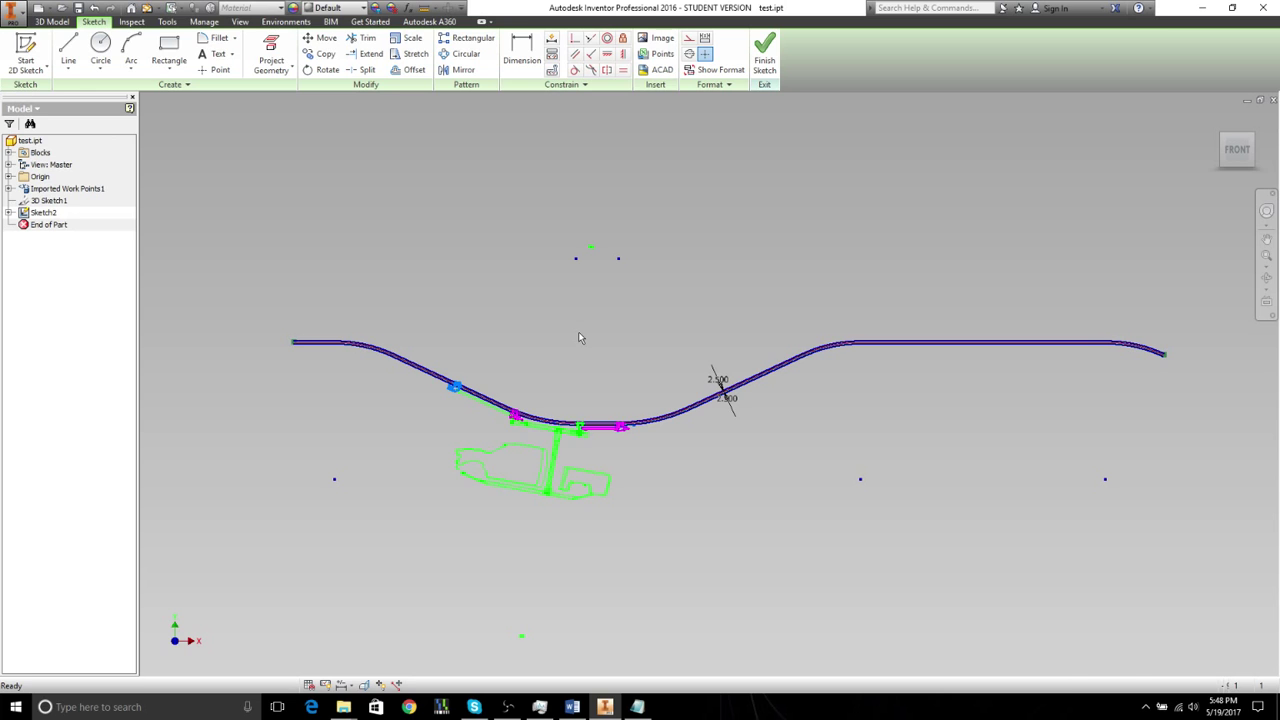
scroll(448, 371, "down", 5)
middle_click_drag(448, 371, 391, 247)
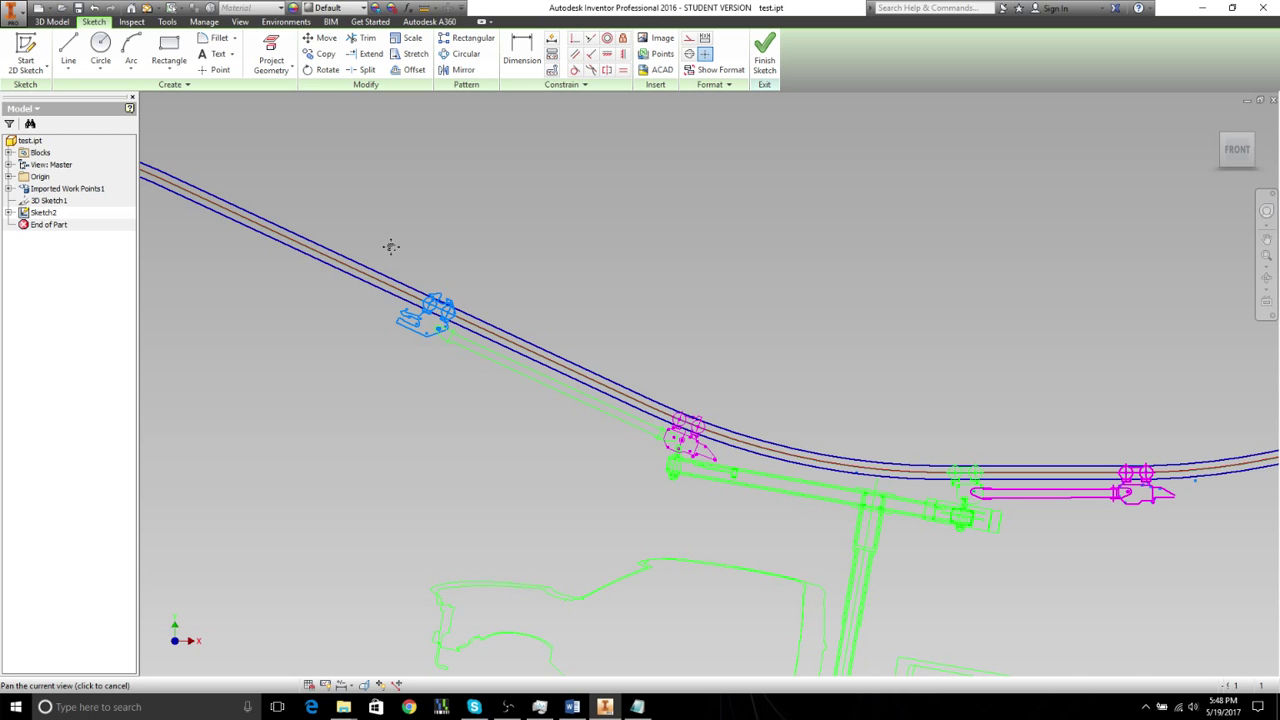
middle_click_drag(391, 247, 371, 203)
scroll(414, 256, "up", 4)
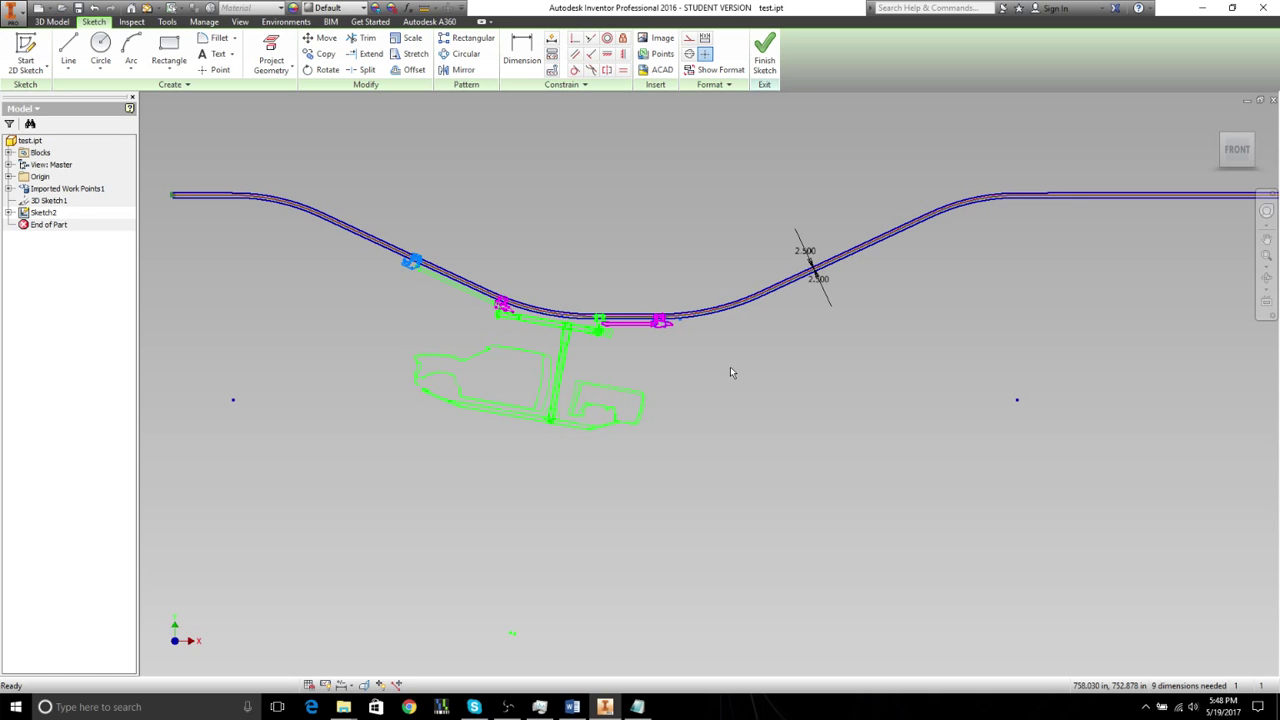
middle_click_drag(549, 243, 621, 249)
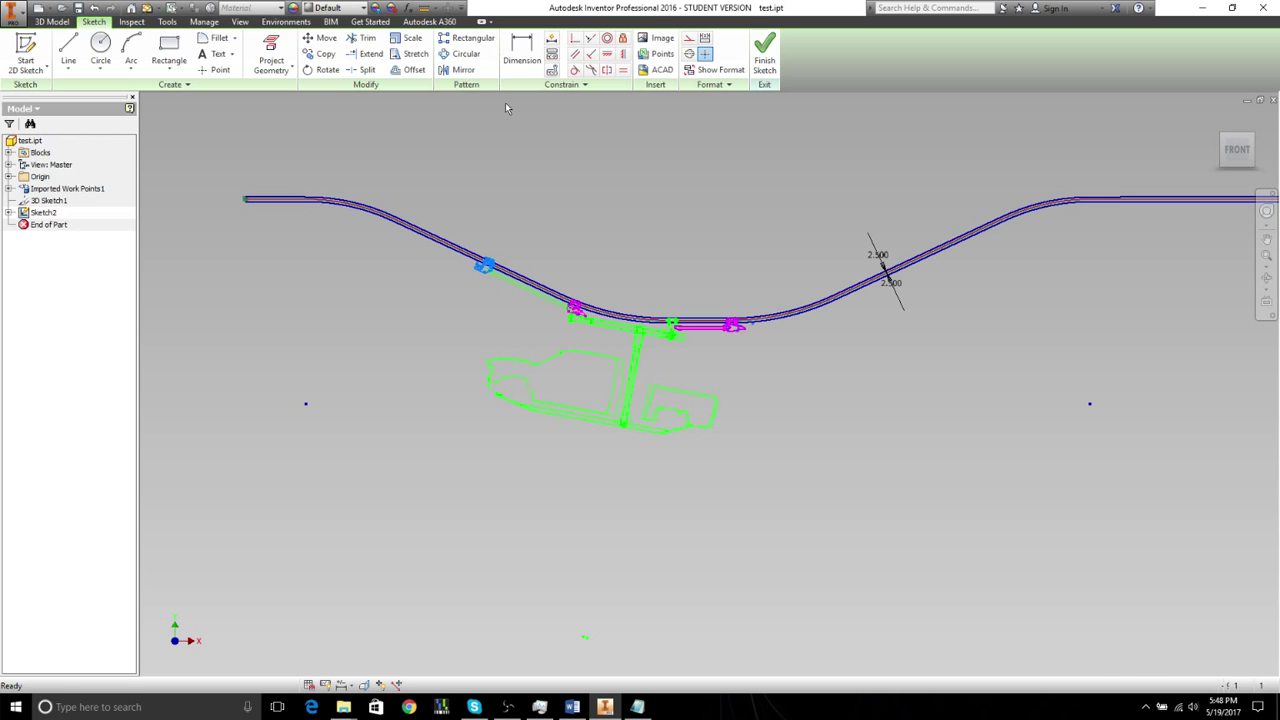
Step: Add a numeric user parameter named JobCenter with the value 350 in and close the parameter list
left_click(412, 9)
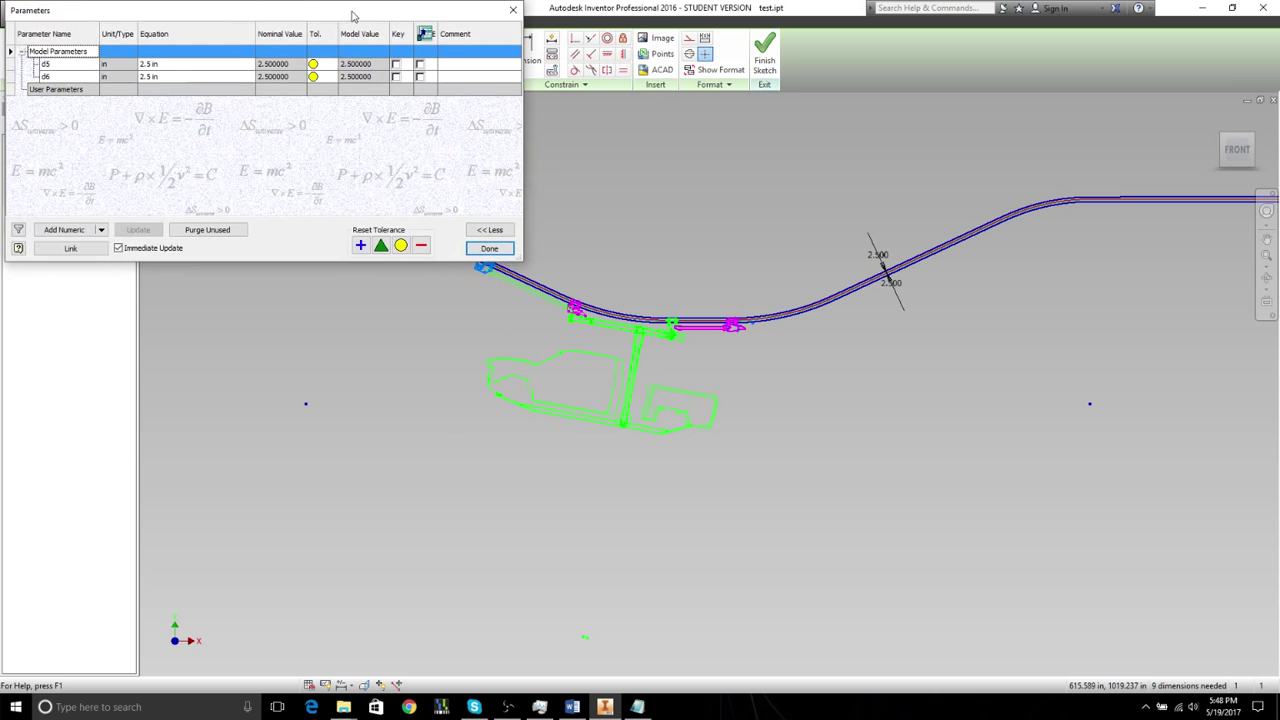
left_click_drag(352, 15, 700, 312)
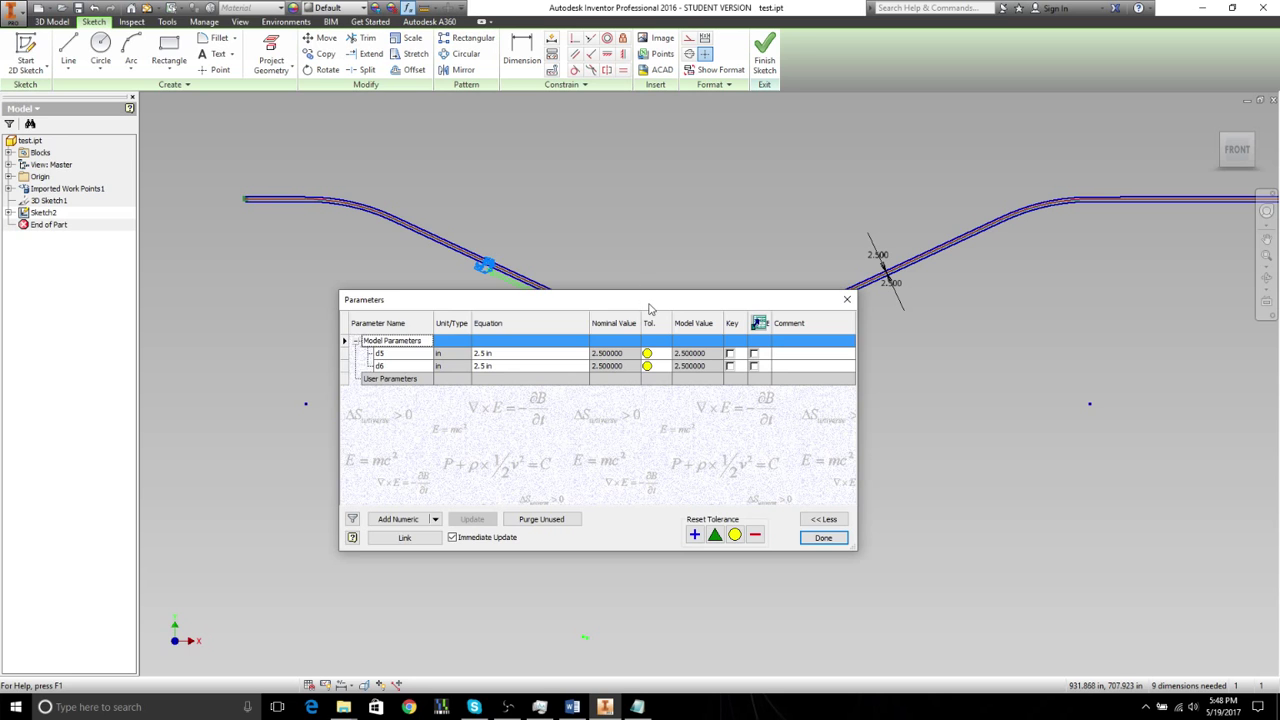
left_click_drag(649, 307, 602, 334)
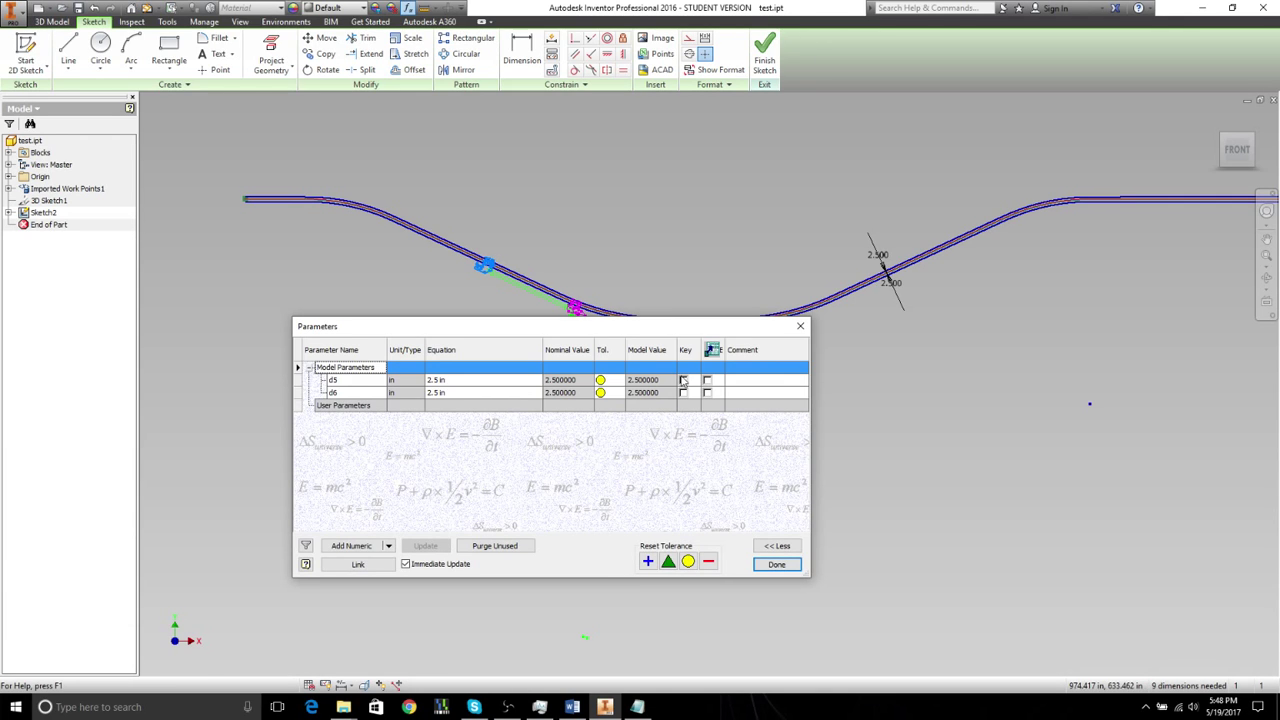
left_click(351, 545)
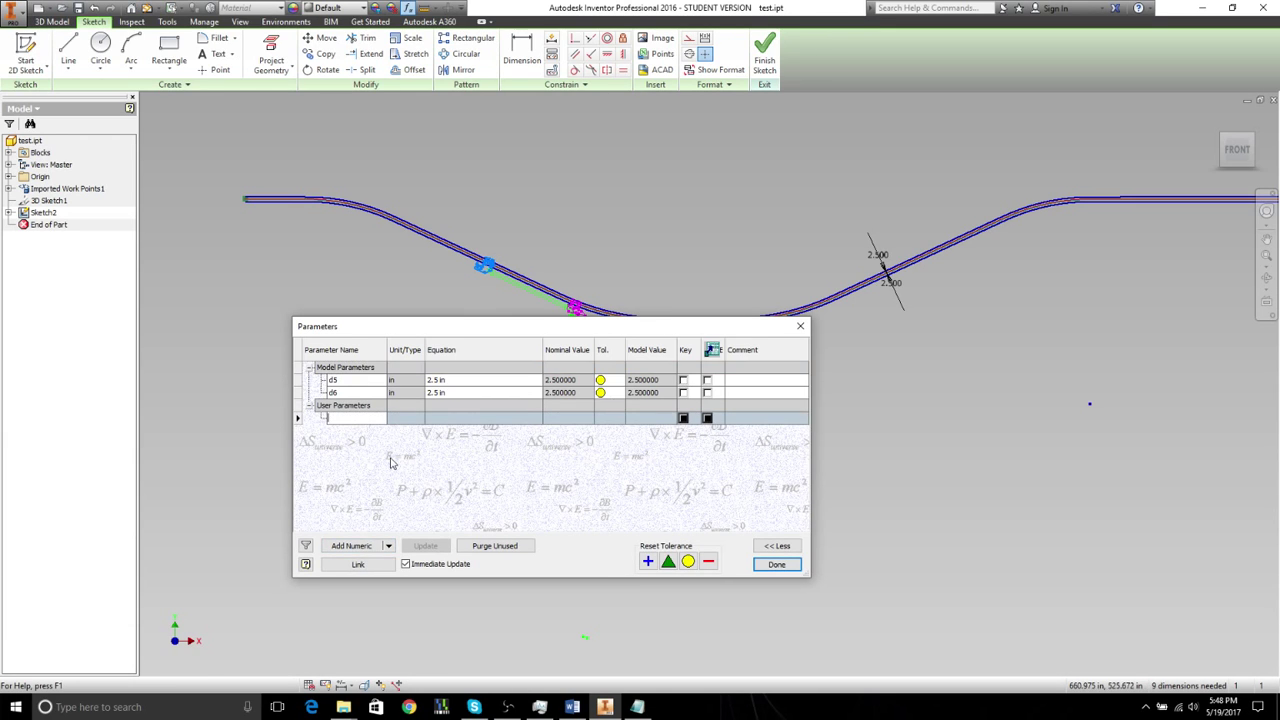
type("JobCenter")
left_click(455, 418)
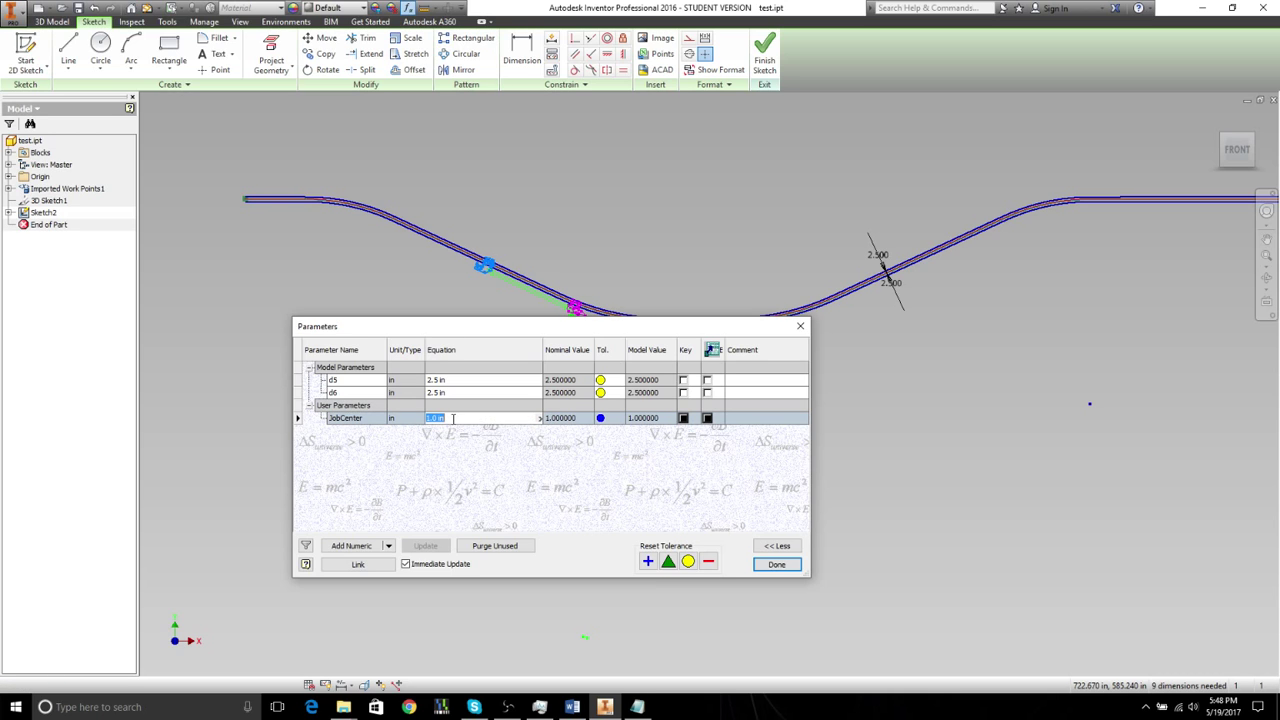
type("350")
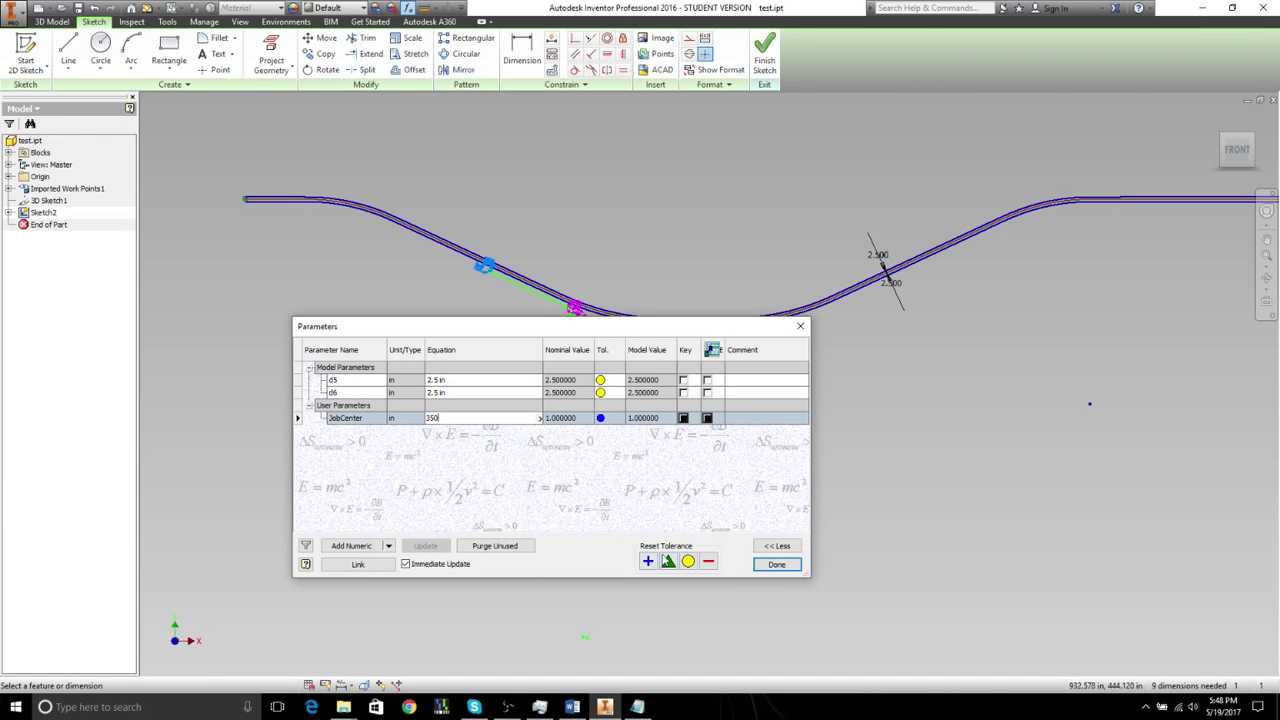
left_click(777, 566)
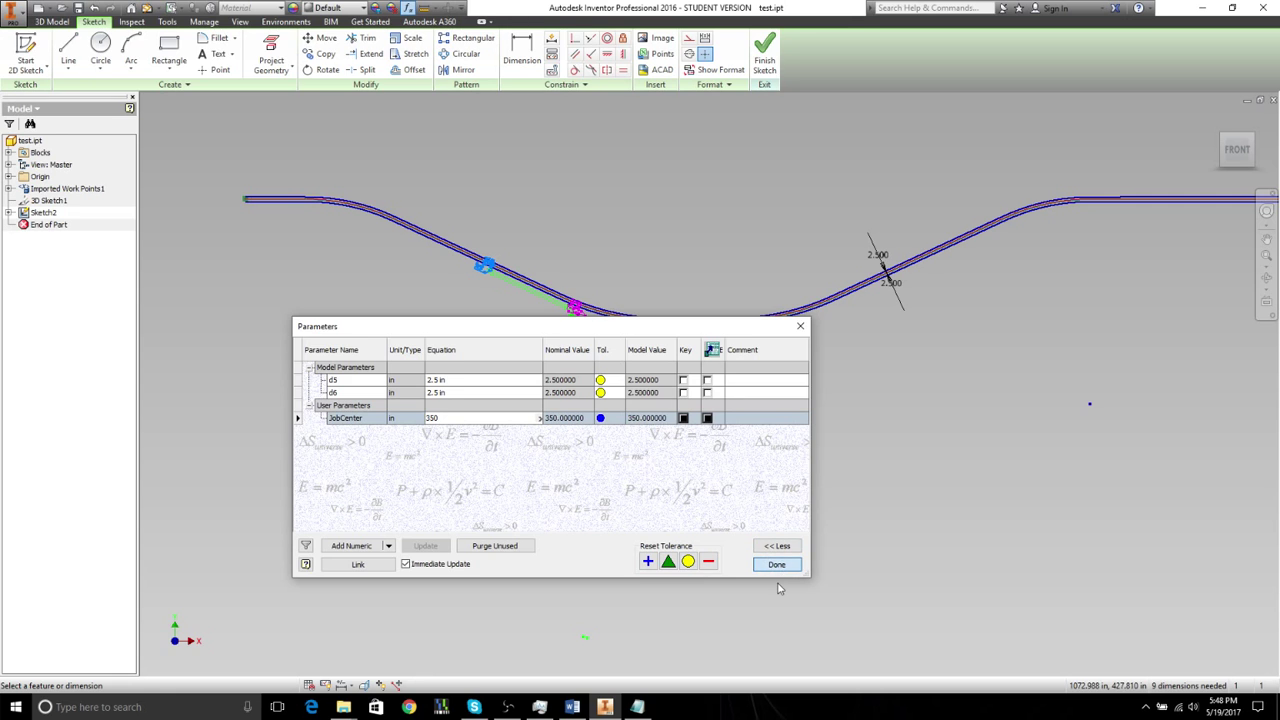
Step: Close the parameter list and finish editing the track sketch
left_click(777, 565)
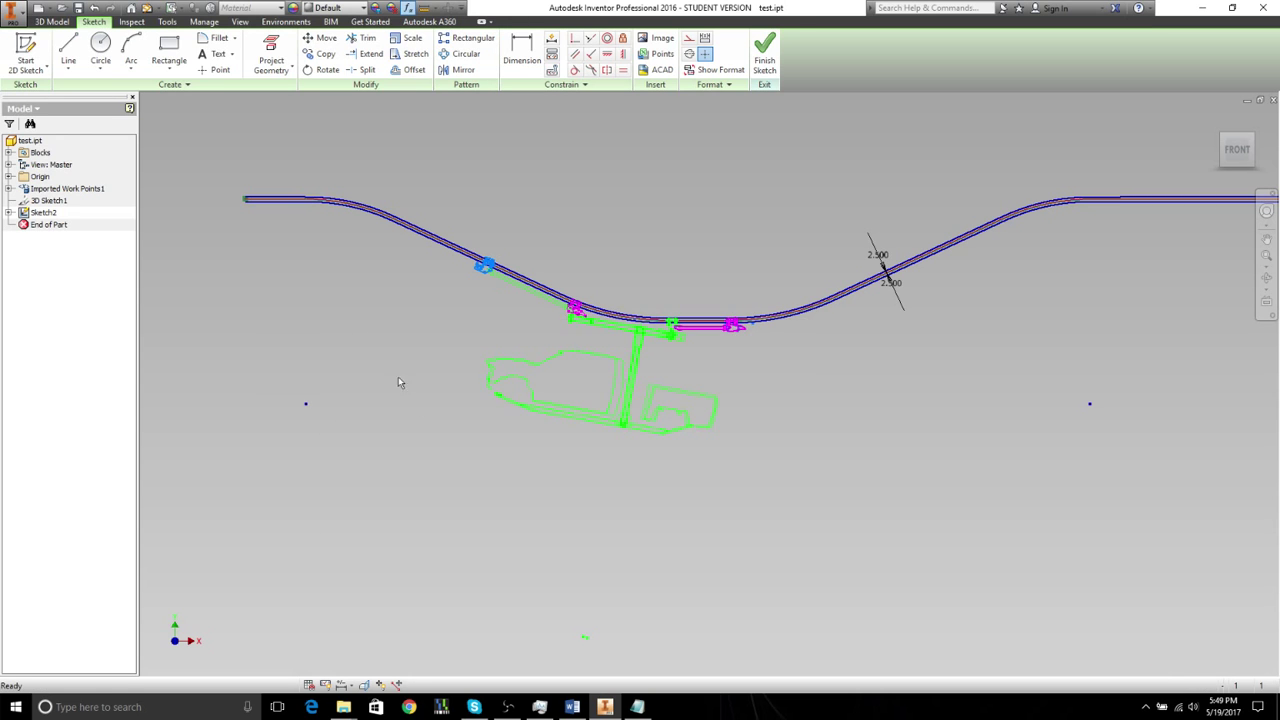
middle_click_drag(318, 226, 405, 290)
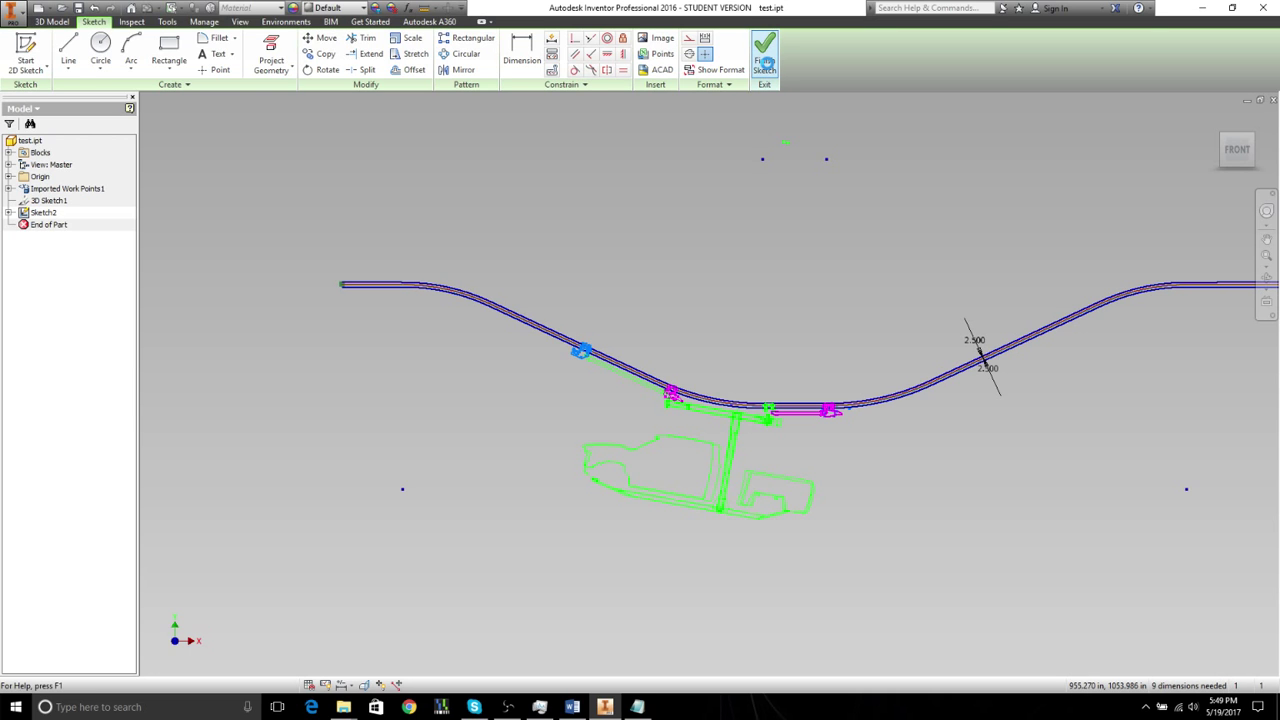
left_click(764, 60)
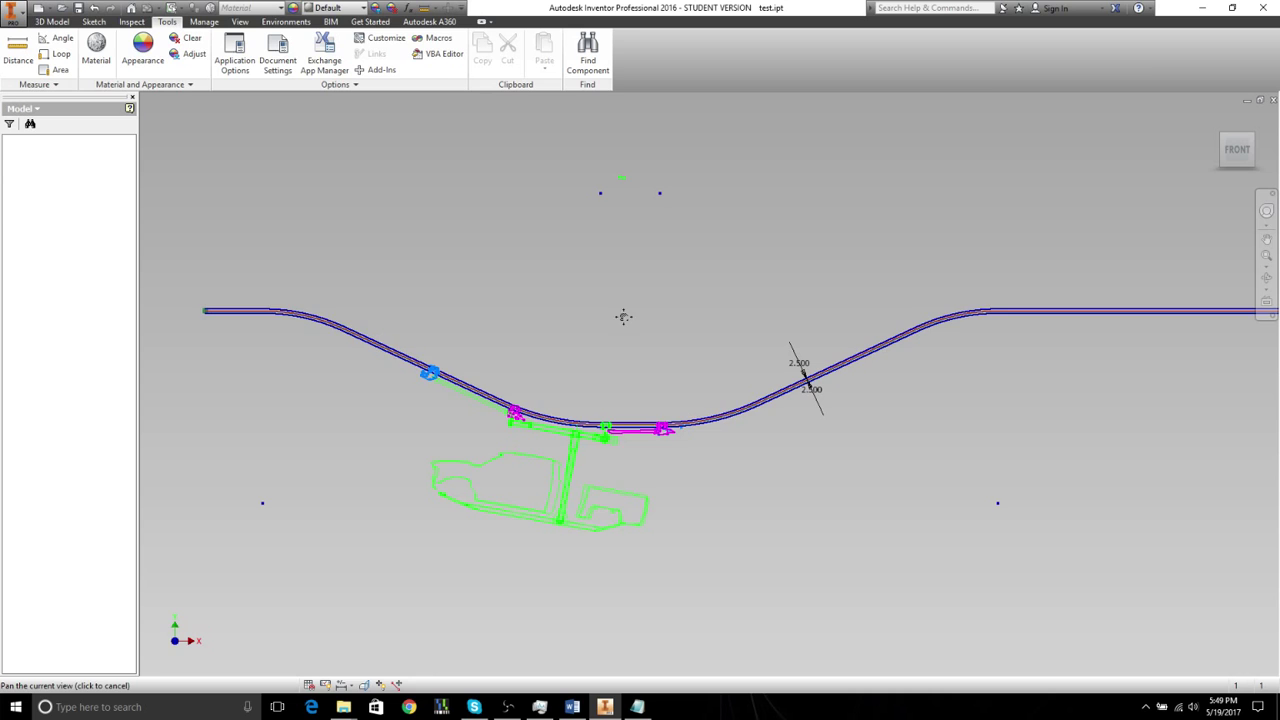
Step: Create a work point on the start point of the track centreline, at the end nearest the vehicle's front
left_click(51, 21)
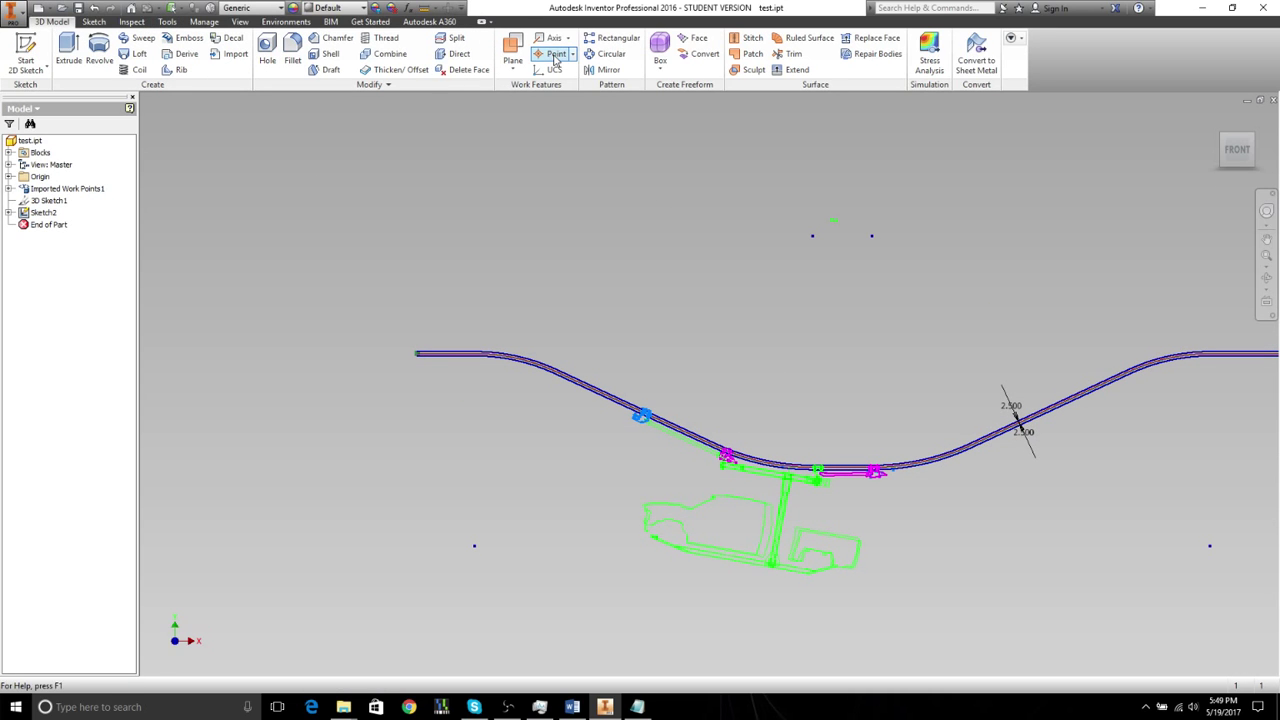
left_click(556, 56)
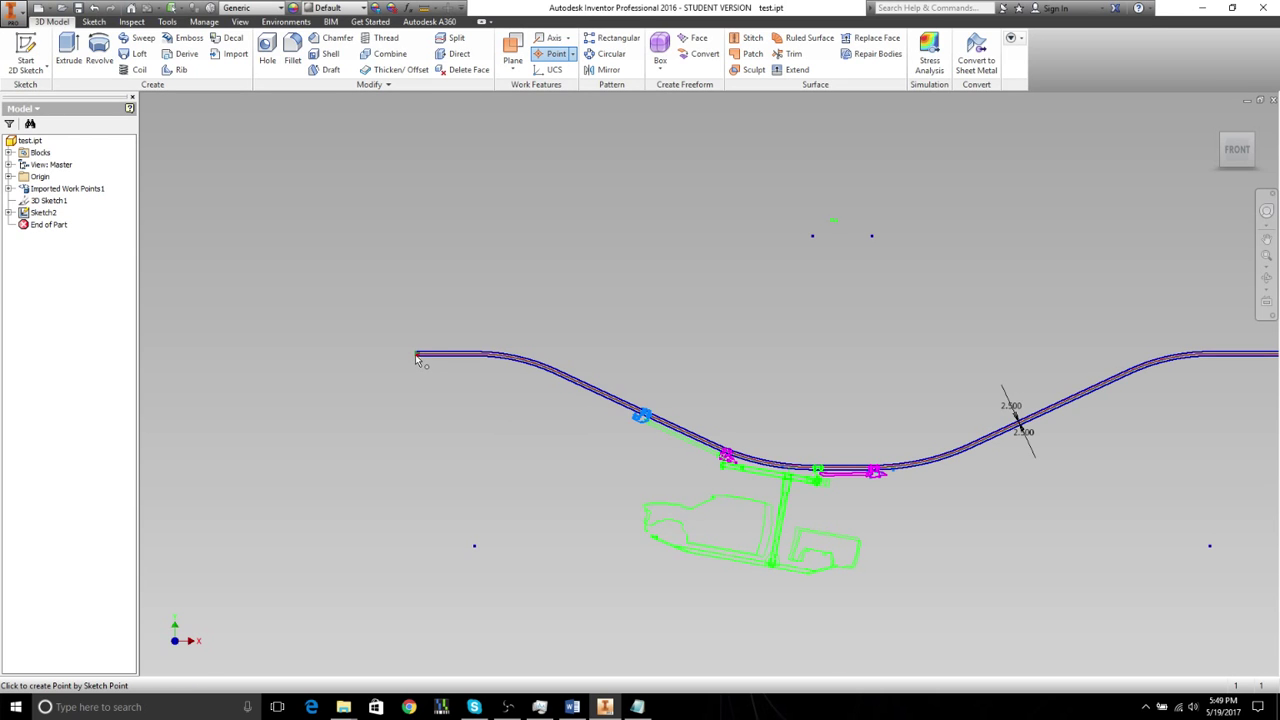
scroll(415, 354, "up", 5)
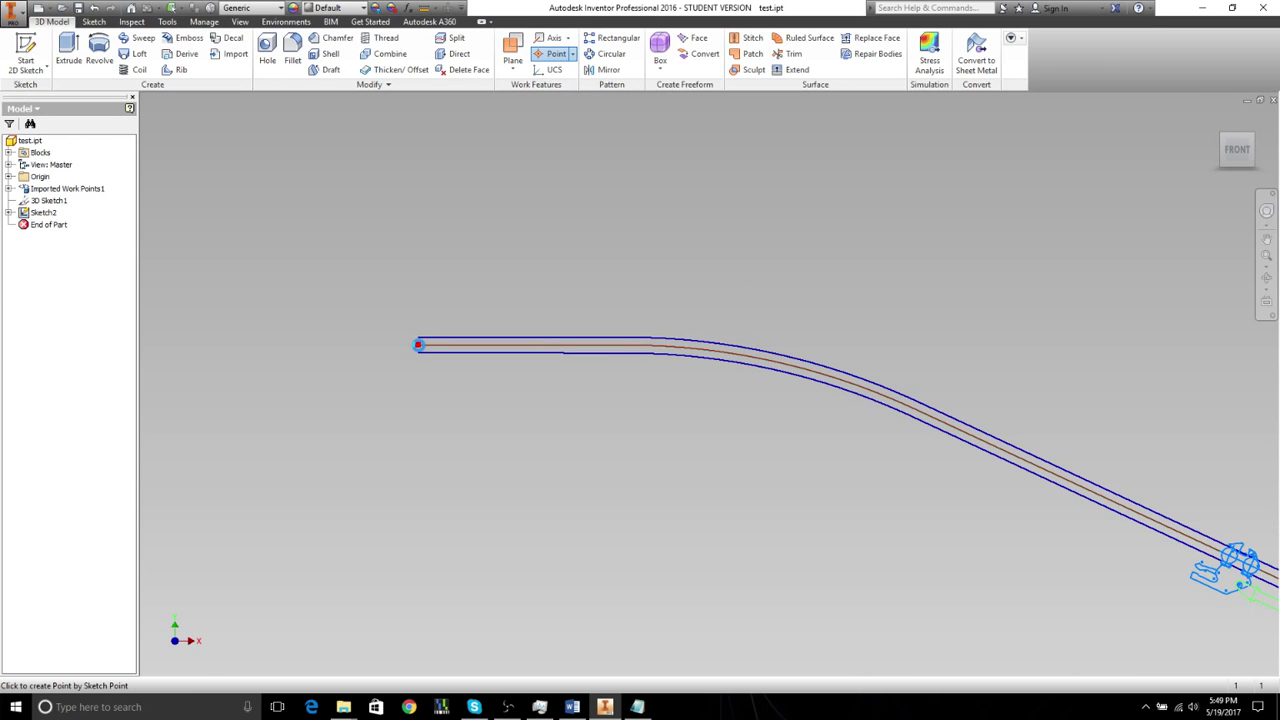
left_click(418, 345)
scroll(465, 412, "down", 5)
middle_click_drag(465, 412, 378, 328)
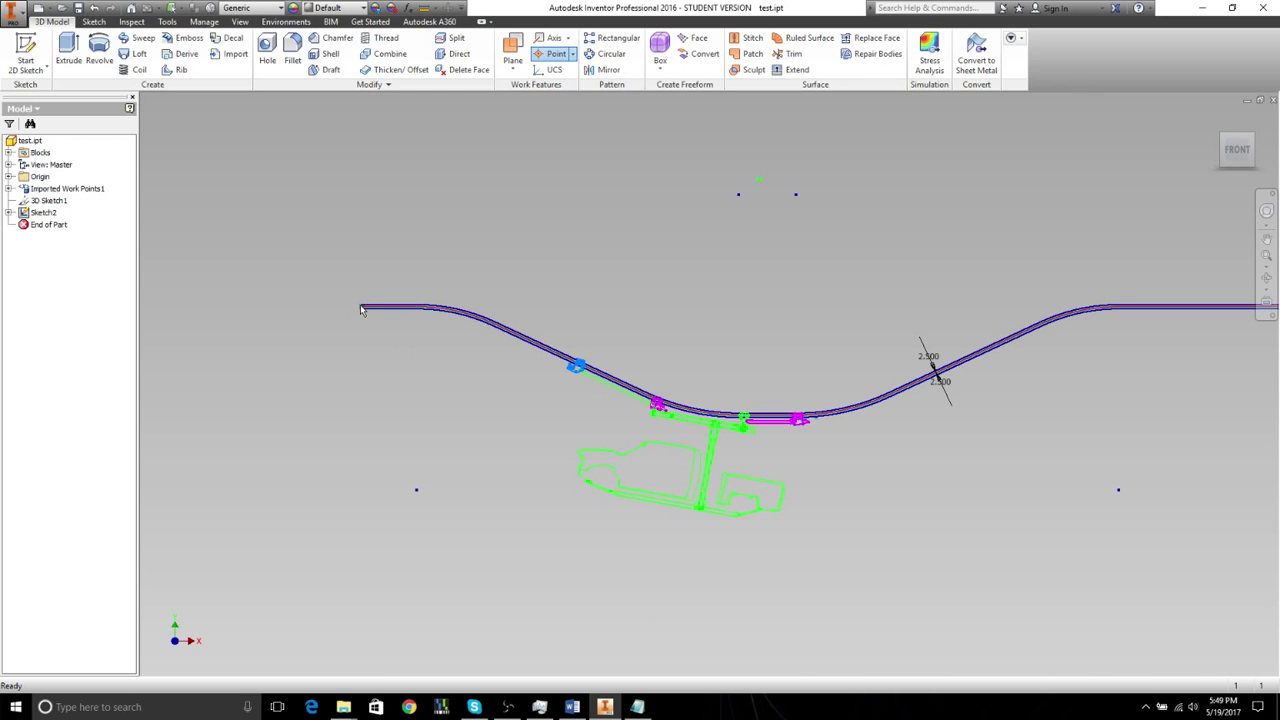
middle_click_drag(395, 349, 376, 346)
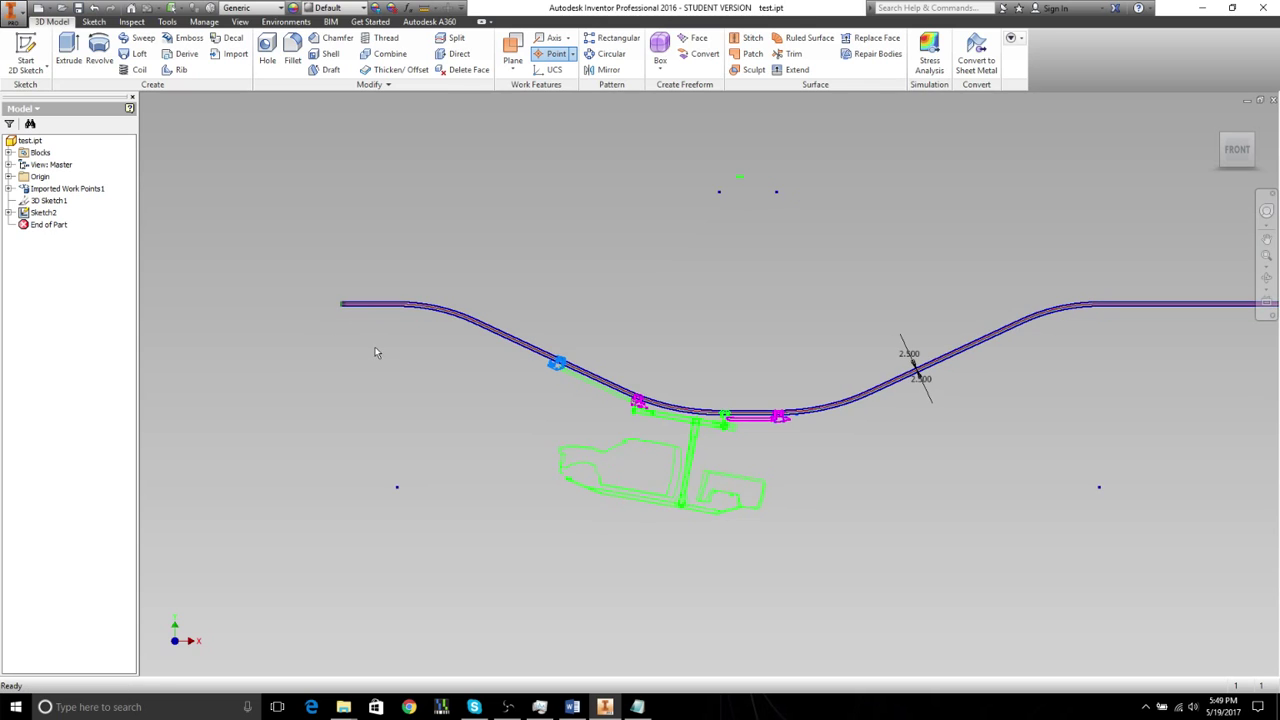
left_click(342, 305)
middle_click_drag(448, 455, 482, 451)
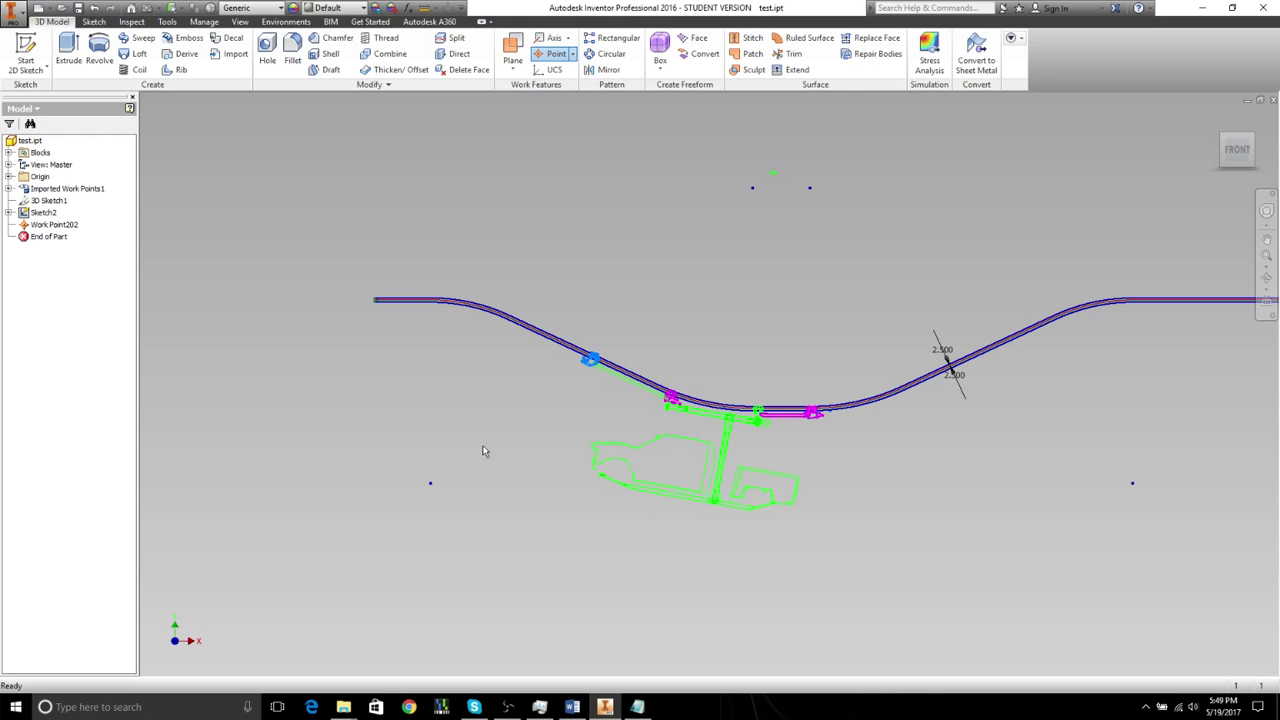
Step: Begin a rectangular pattern of the new work point, using the track centreline as its first direction
left_click(616, 40)
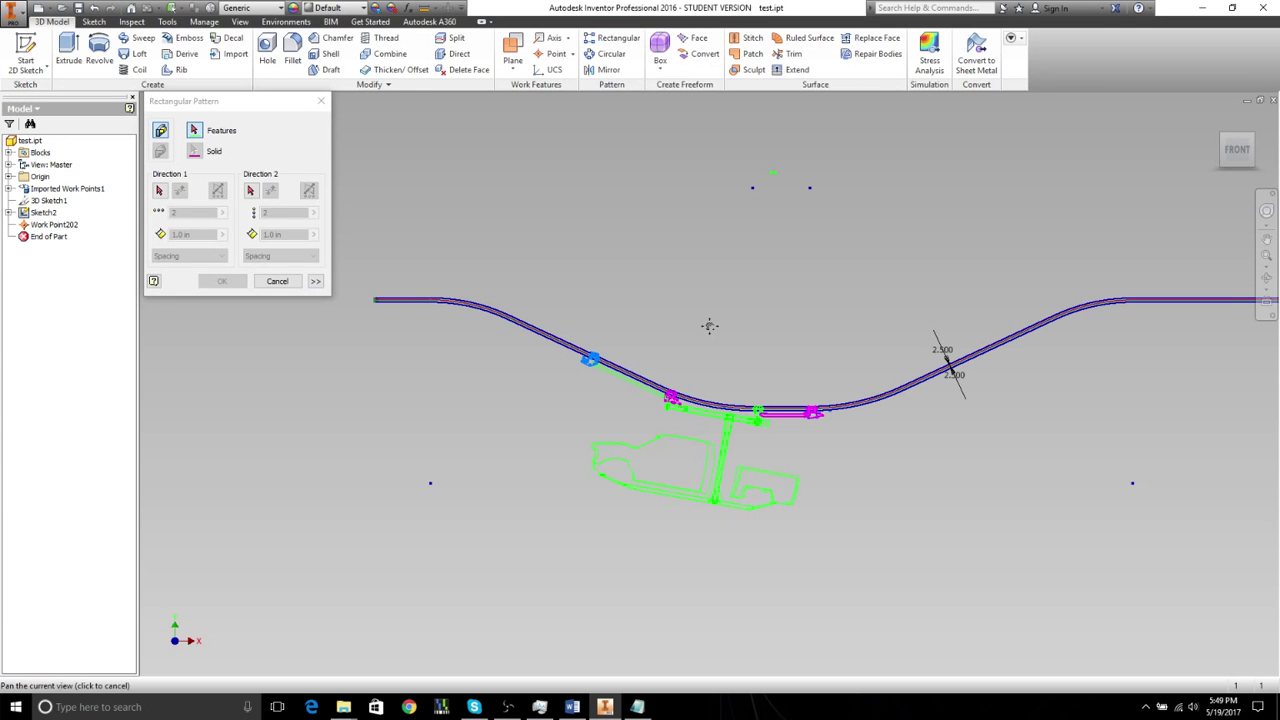
middle_click_drag(566, 332, 710, 332)
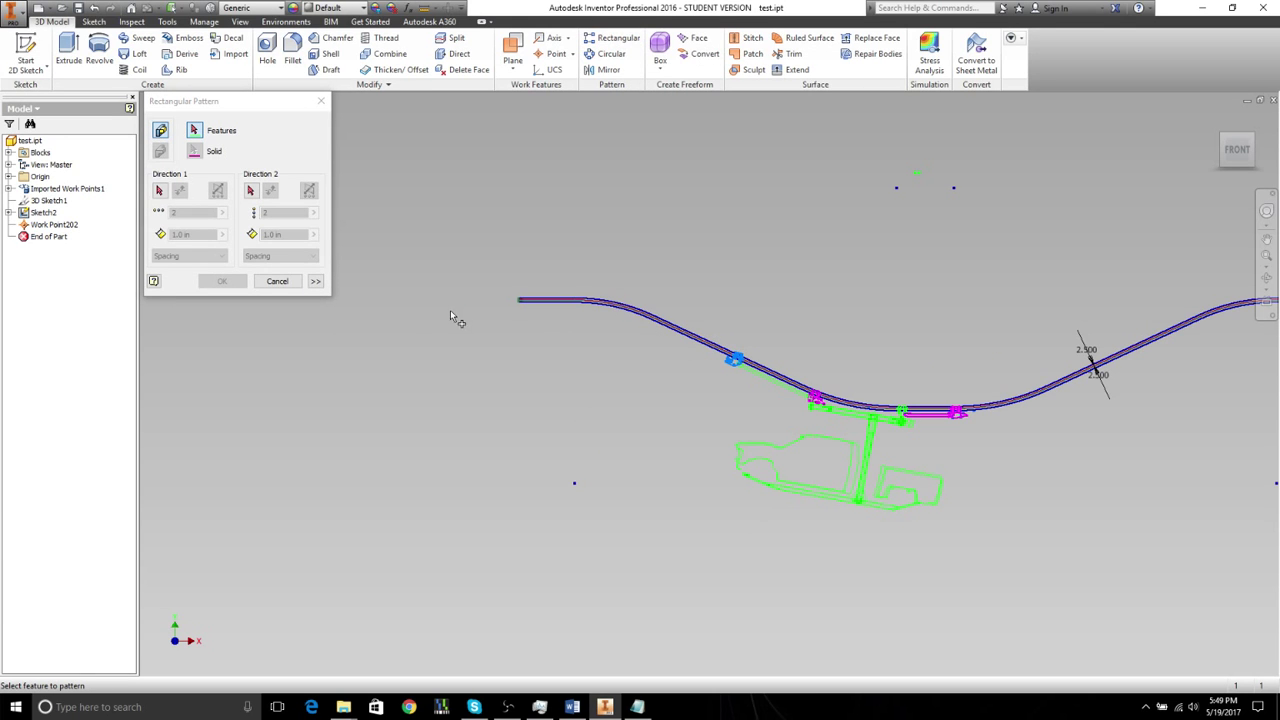
left_click(62, 226)
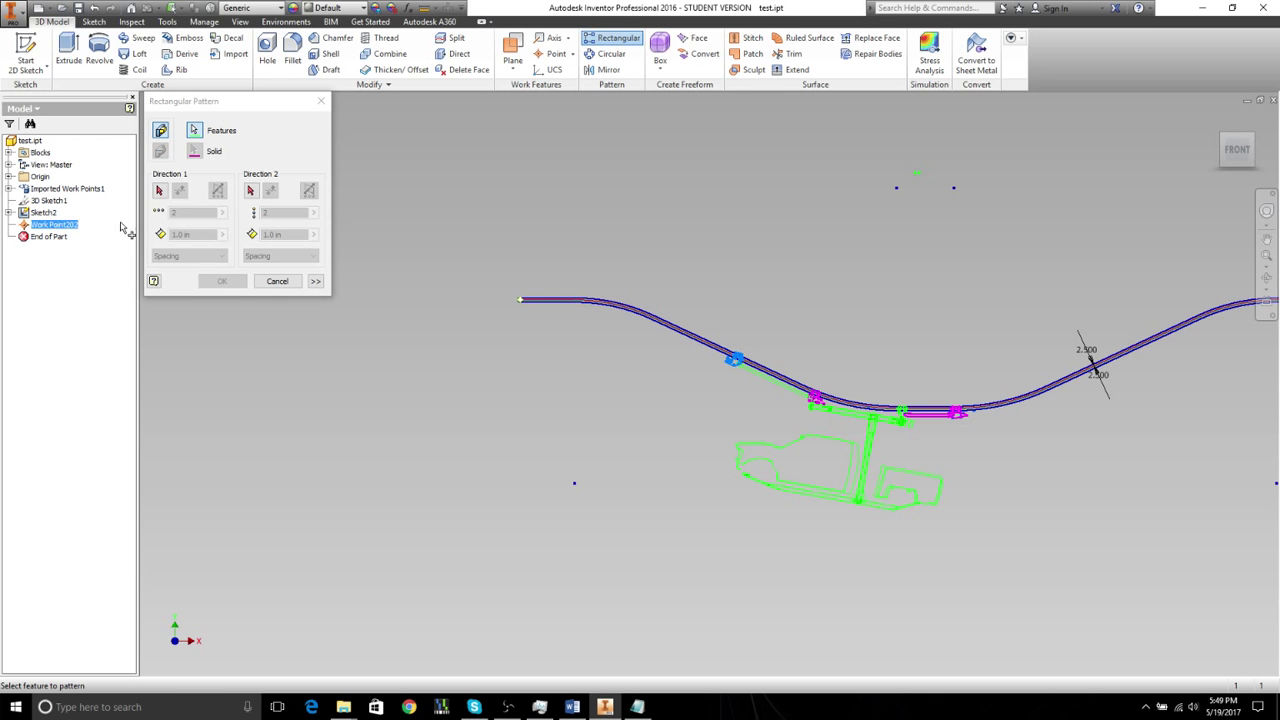
left_click(159, 190)
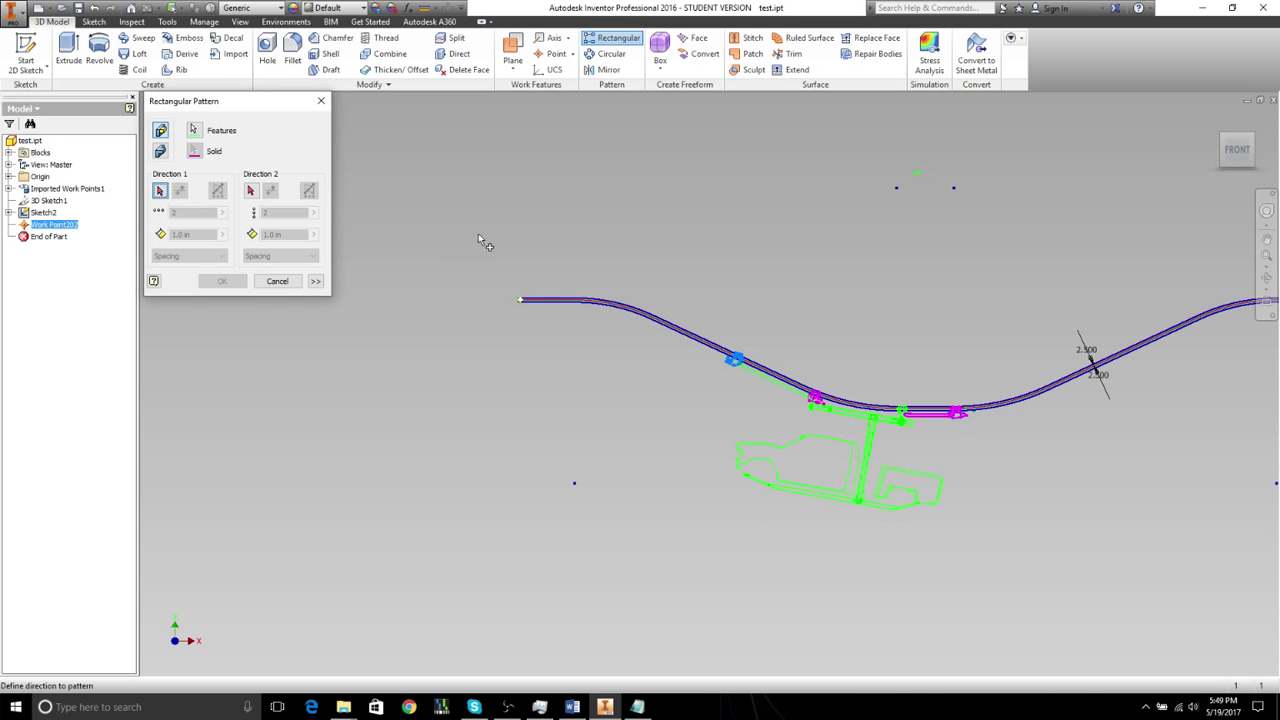
left_click(558, 302)
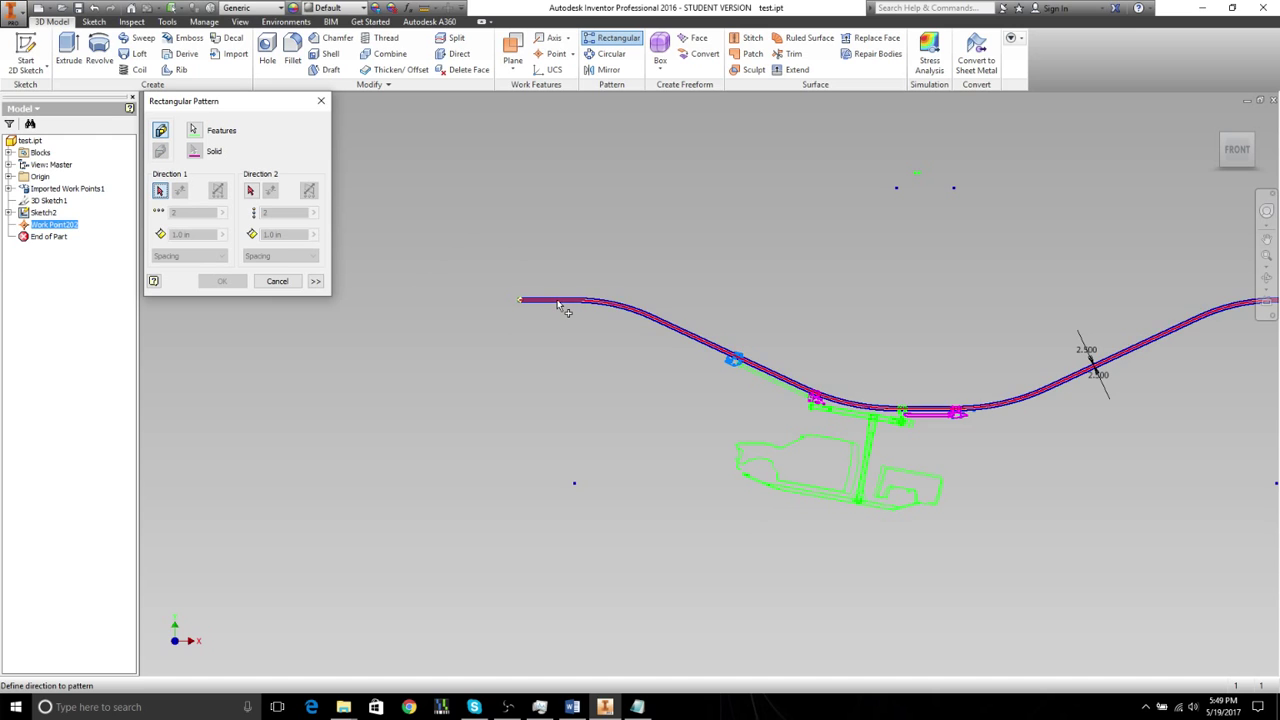
scroll(558, 304, "down", 5)
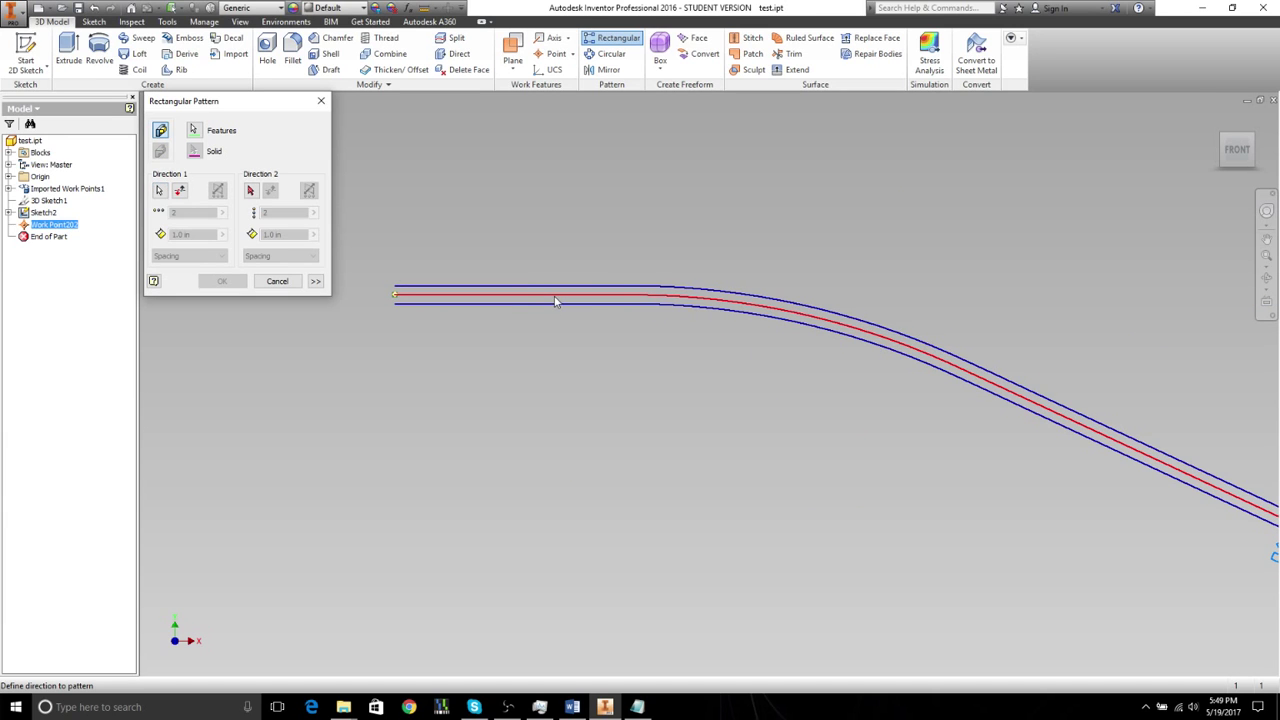
left_click(556, 302)
key("F2")
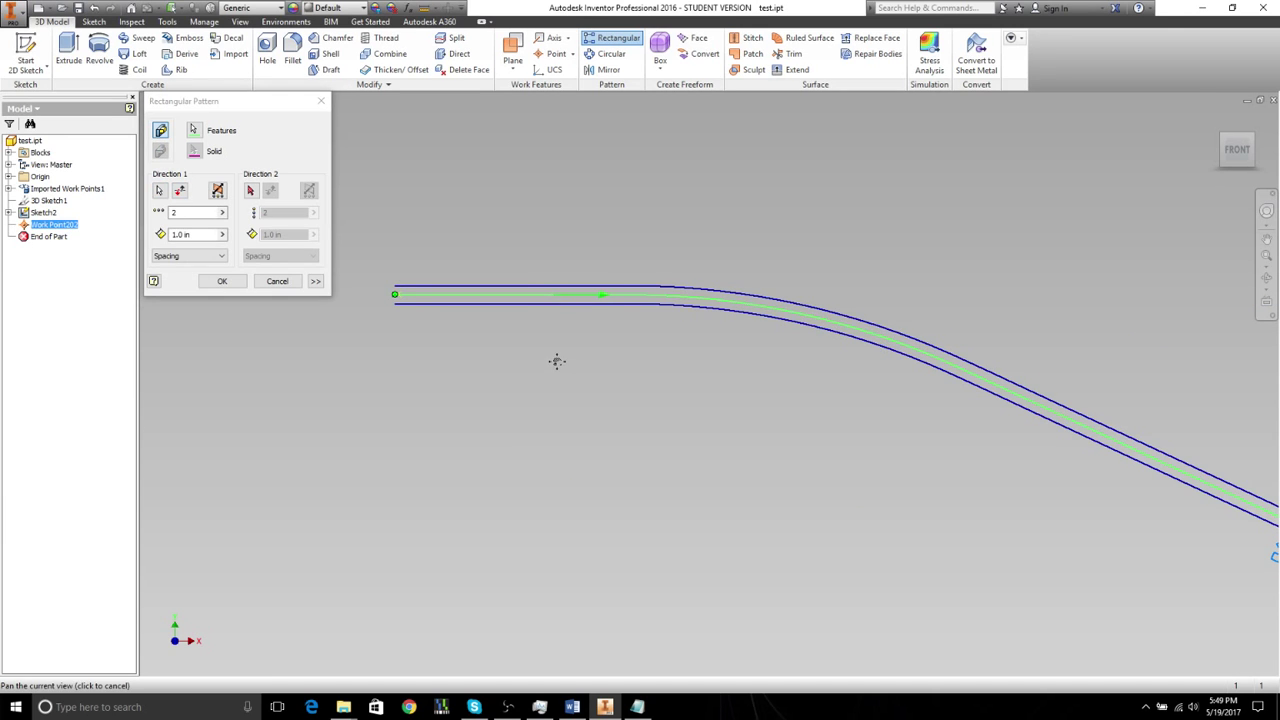
Step: Set the pattern's first-direction spacing to the JobCenter parameter
scroll(557, 361, "up", 5)
middle_click_drag(523, 343, 490, 323)
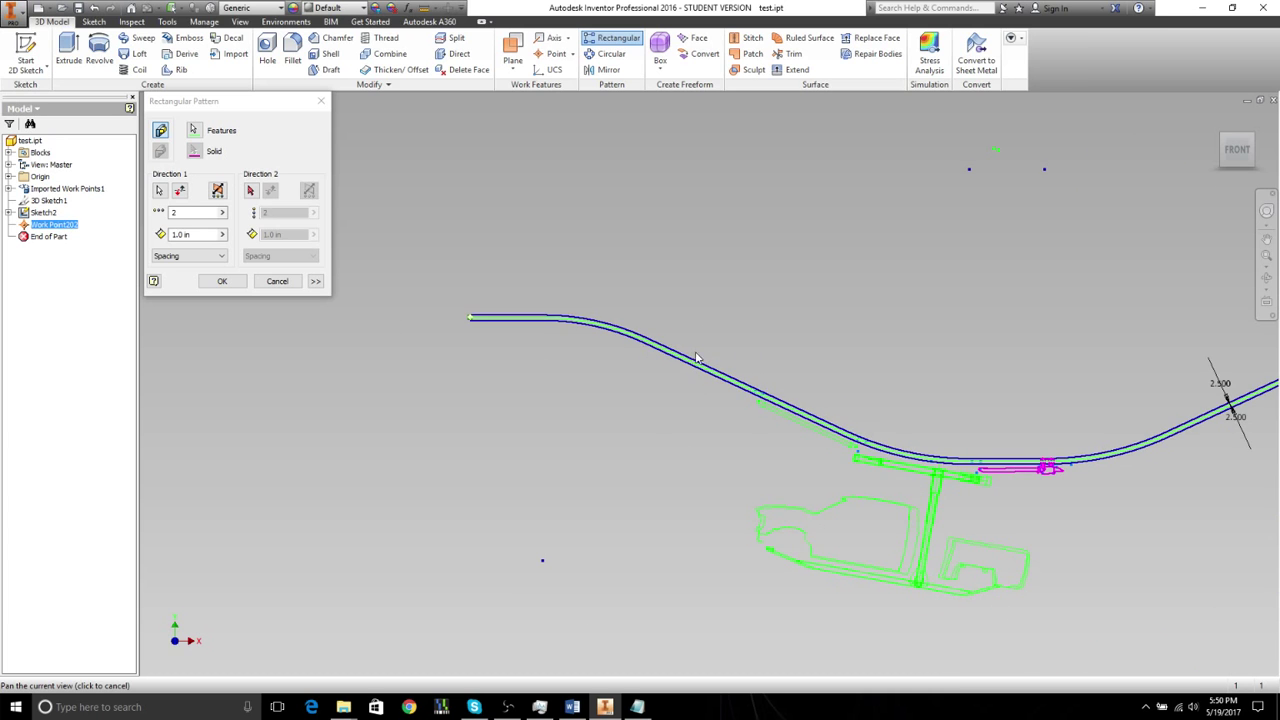
left_click_drag(697, 358, 487, 350)
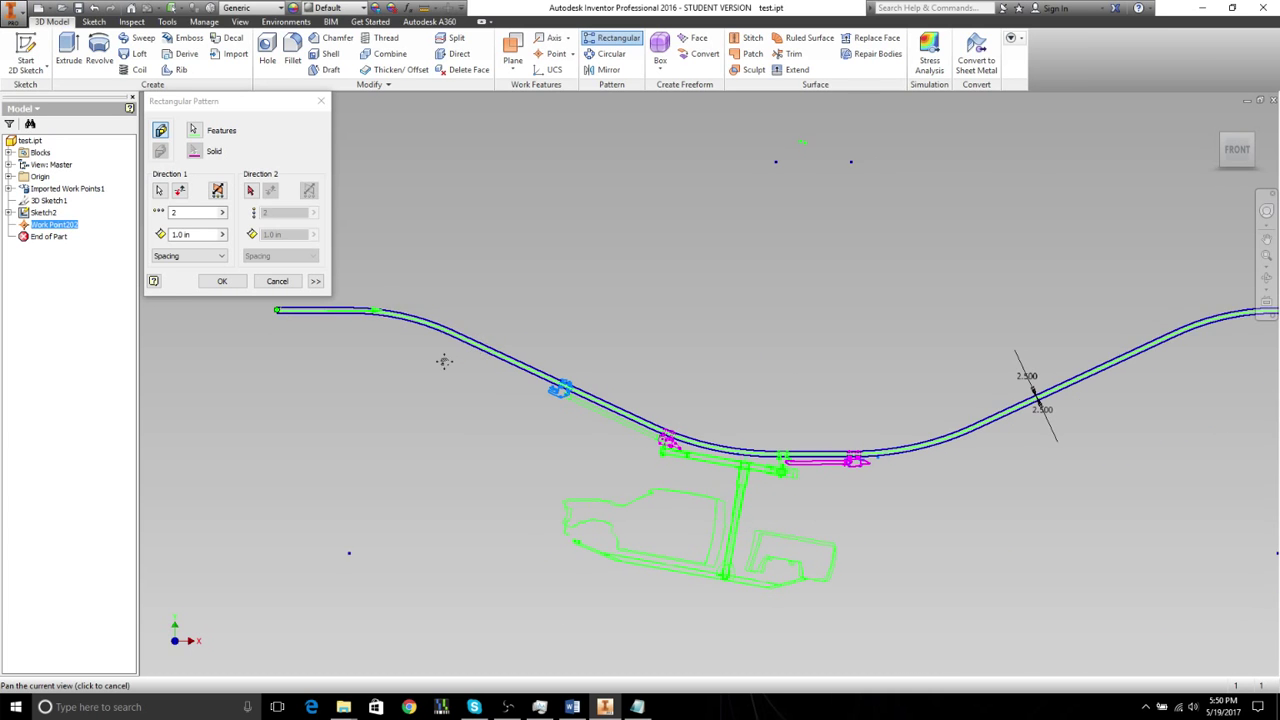
middle_click_drag(444, 361, 444, 361)
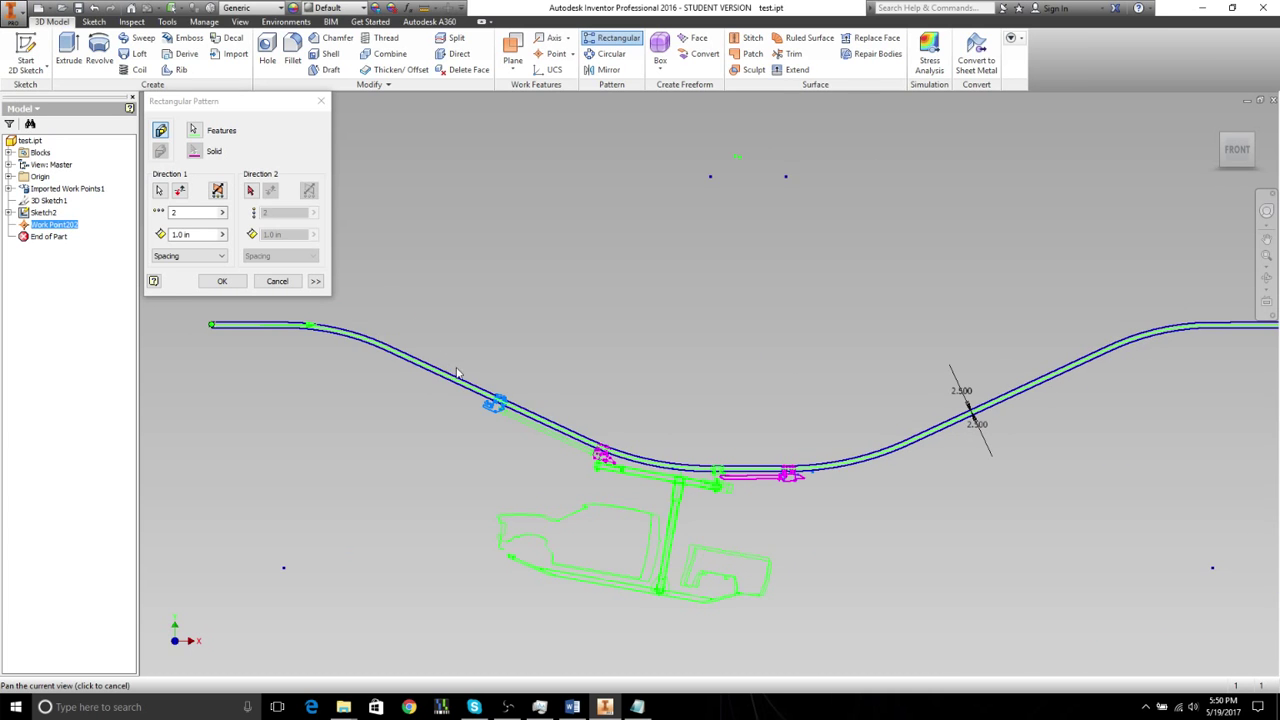
left_click(216, 234)
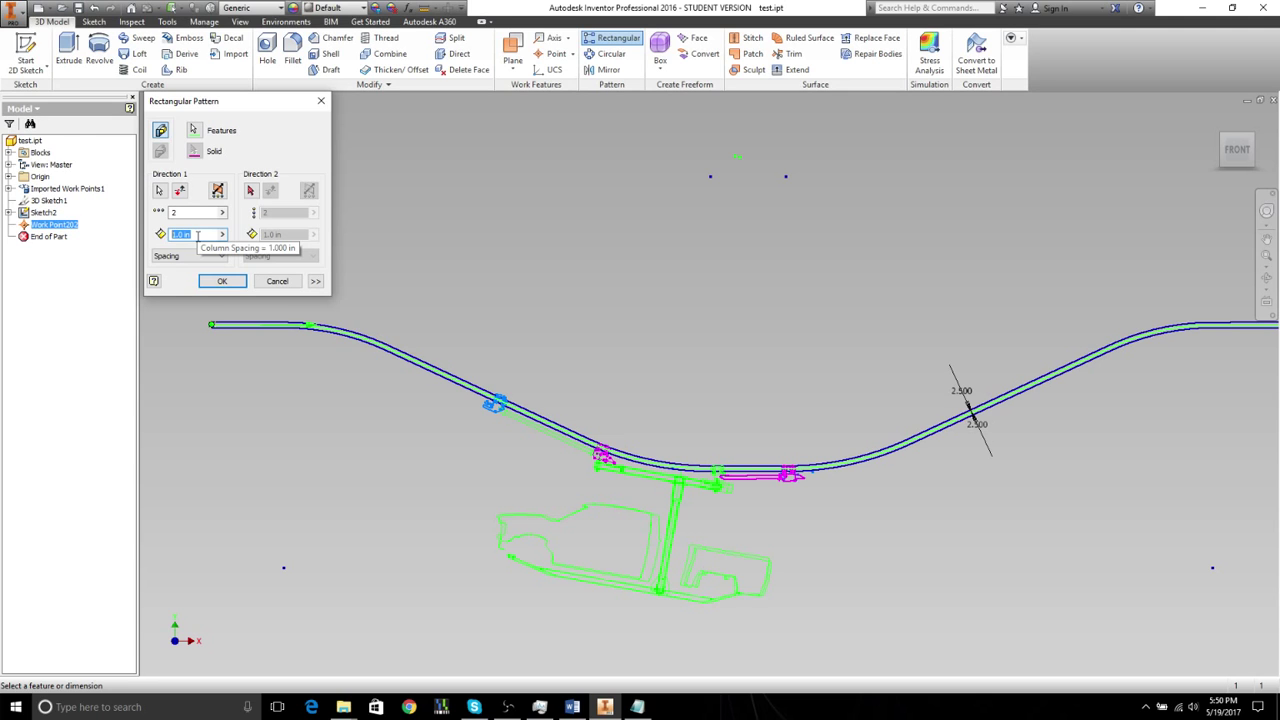
type("3o")
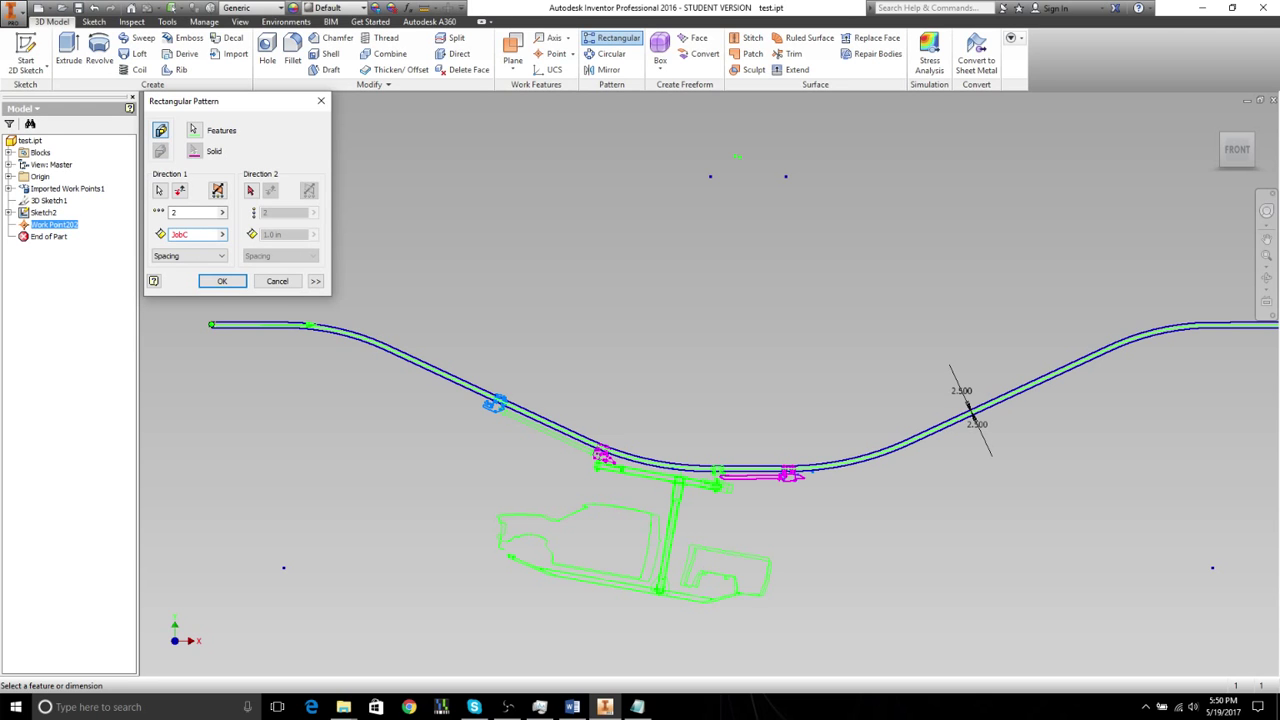
type("bCenter")
scroll(565, 432, "down", 2)
scroll(567, 430, "down", 2)
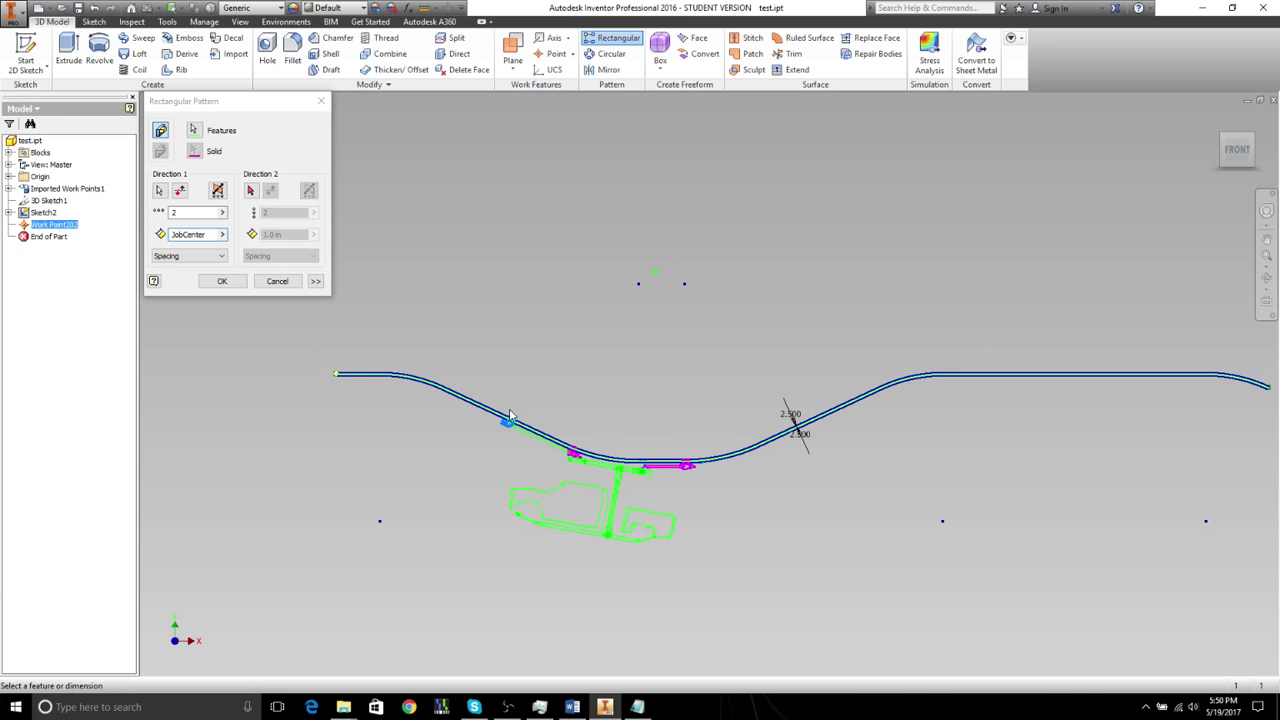
Step: Set the number of work points along the track to 4 and preview their positions
left_click_drag(208, 212, 117, 197)
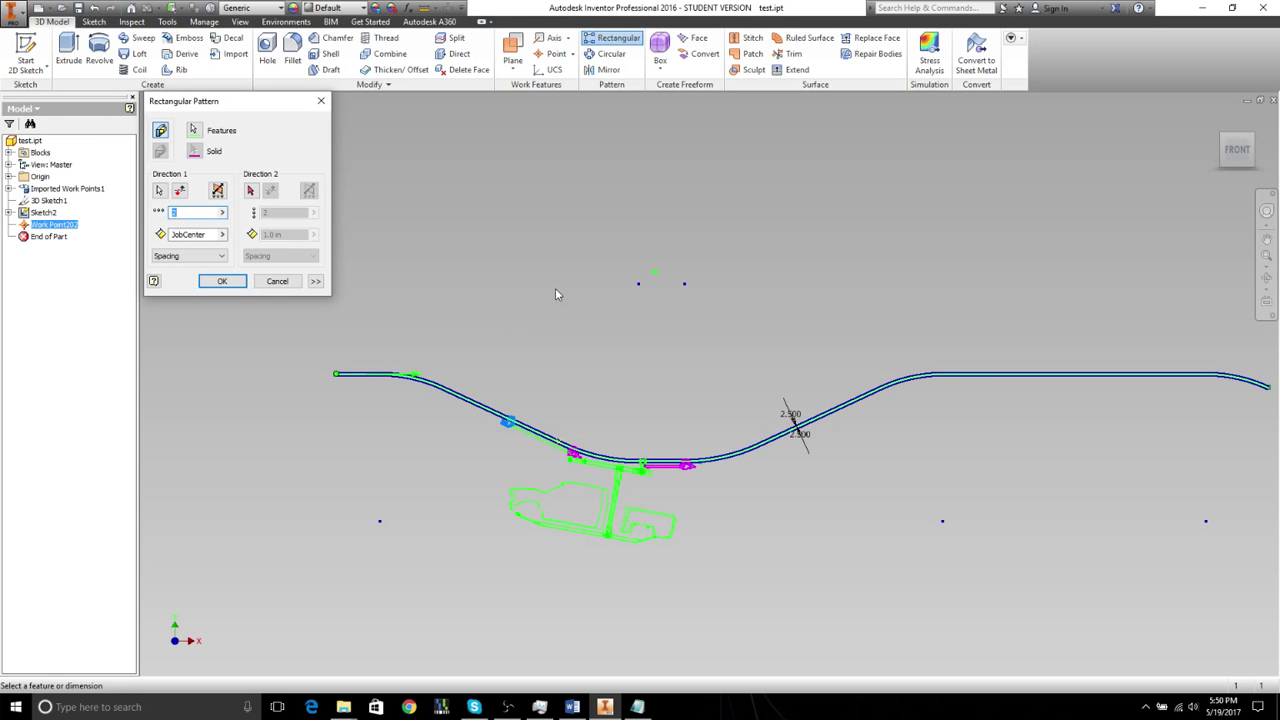
middle_click(468, 332)
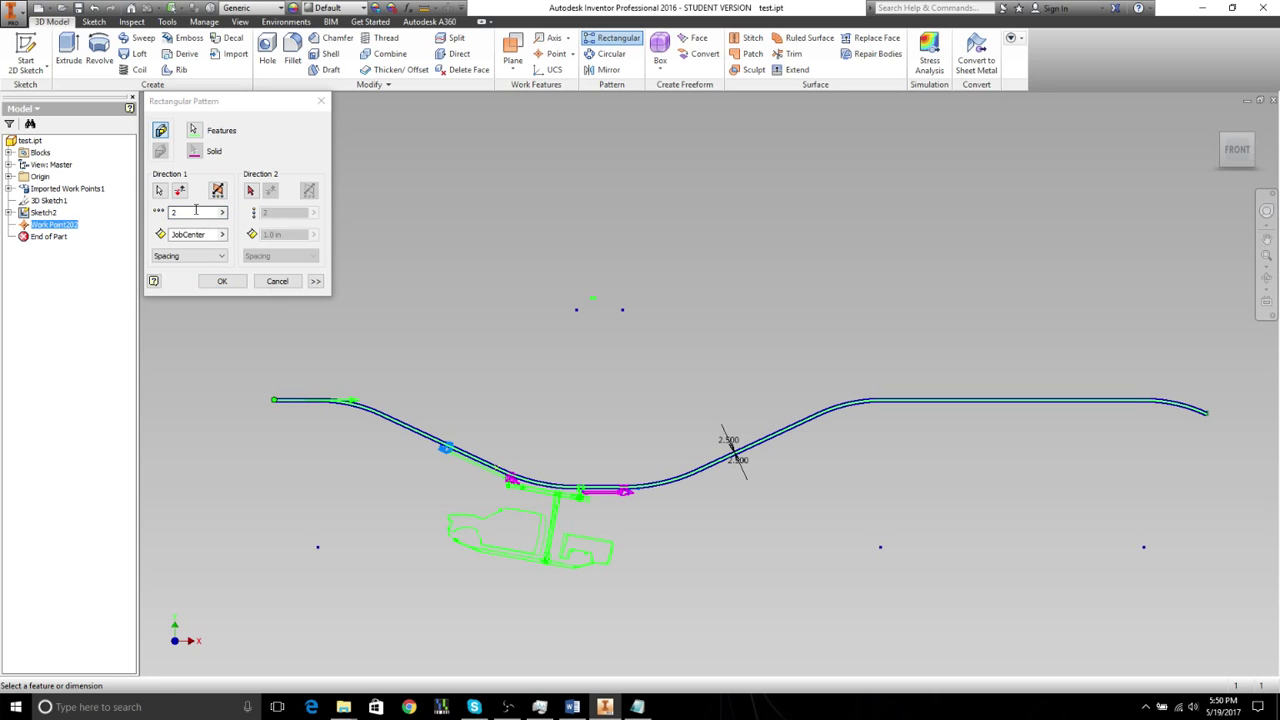
left_click_drag(194, 211, 149, 214)
type("4")
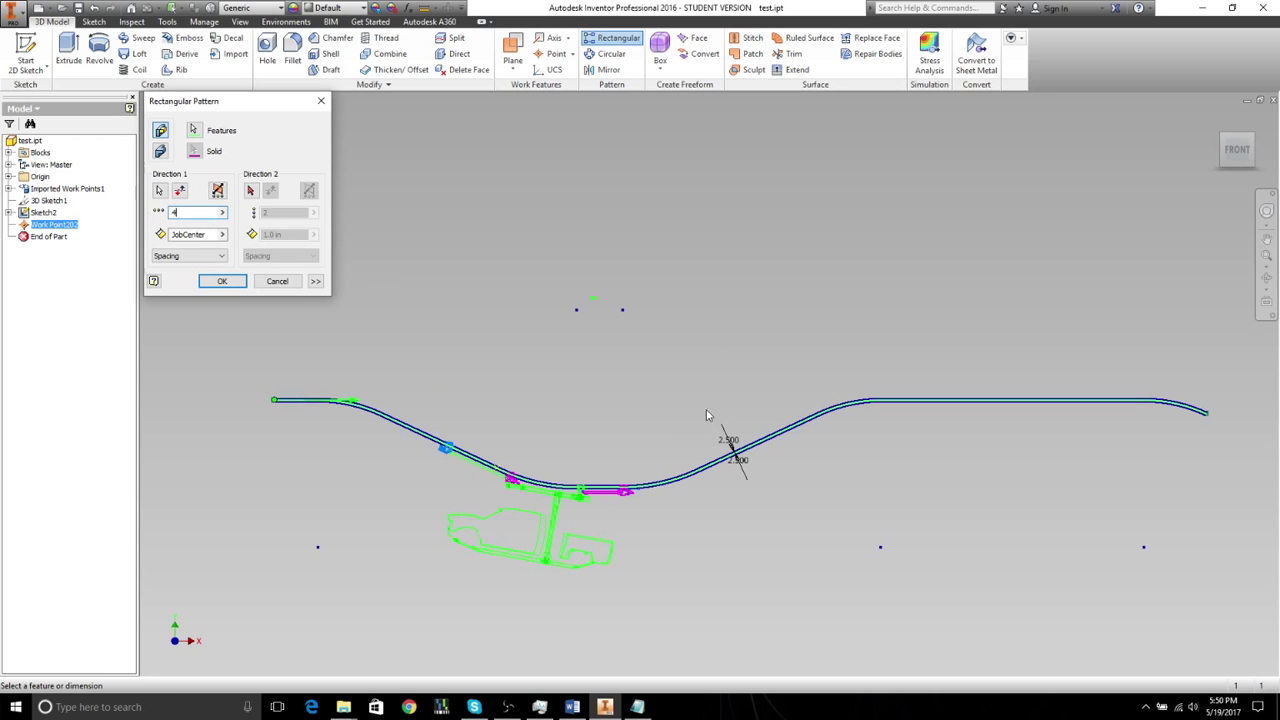
left_click(634, 419)
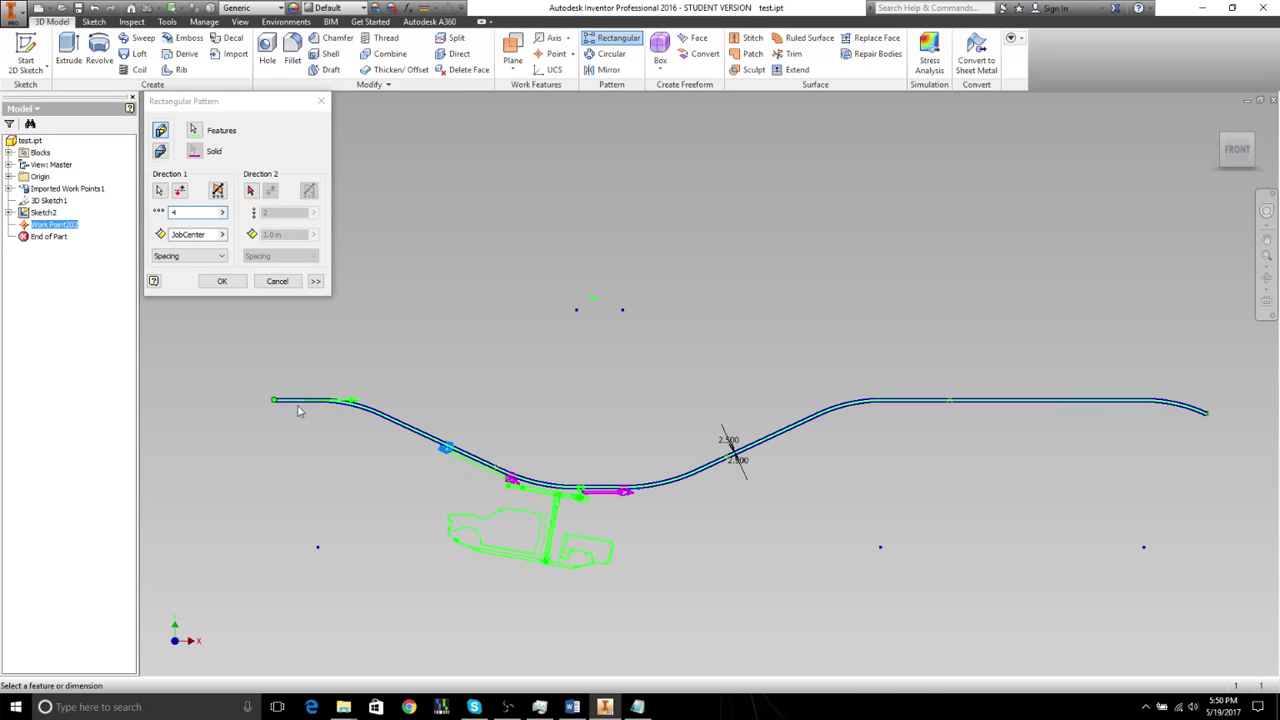
middle_click_drag(298, 406, 272, 403)
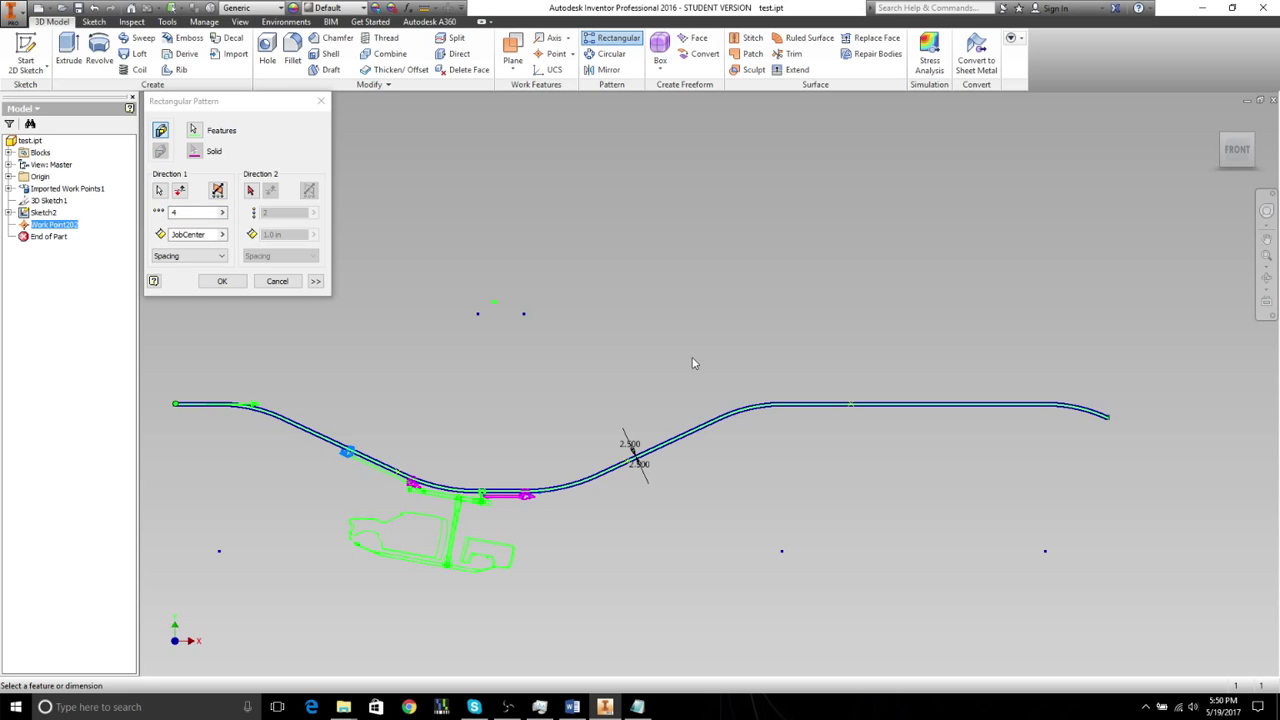
Step: Try a count of 5 work points along the track
double_click(196, 213)
type("5")
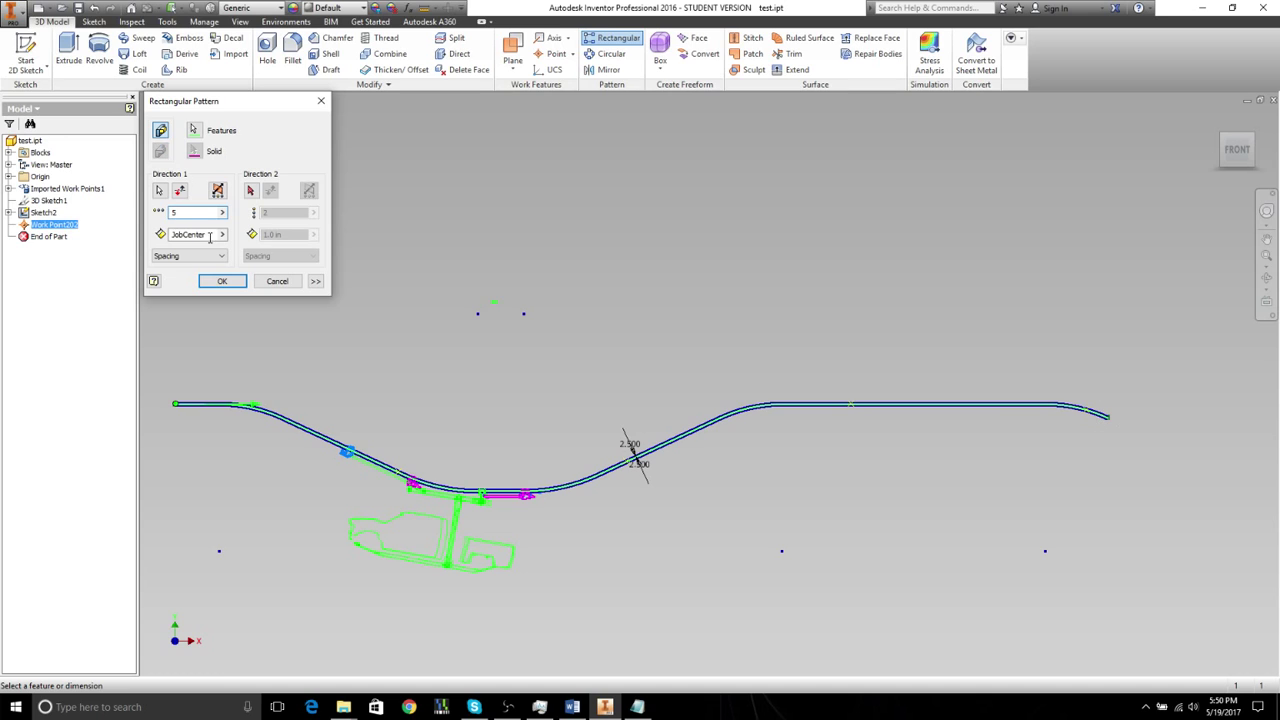
Step: Return the pattern count to 4 and create the work point pattern
left_click_drag(208, 213, 123, 222)
type("4")
left_click(222, 282)
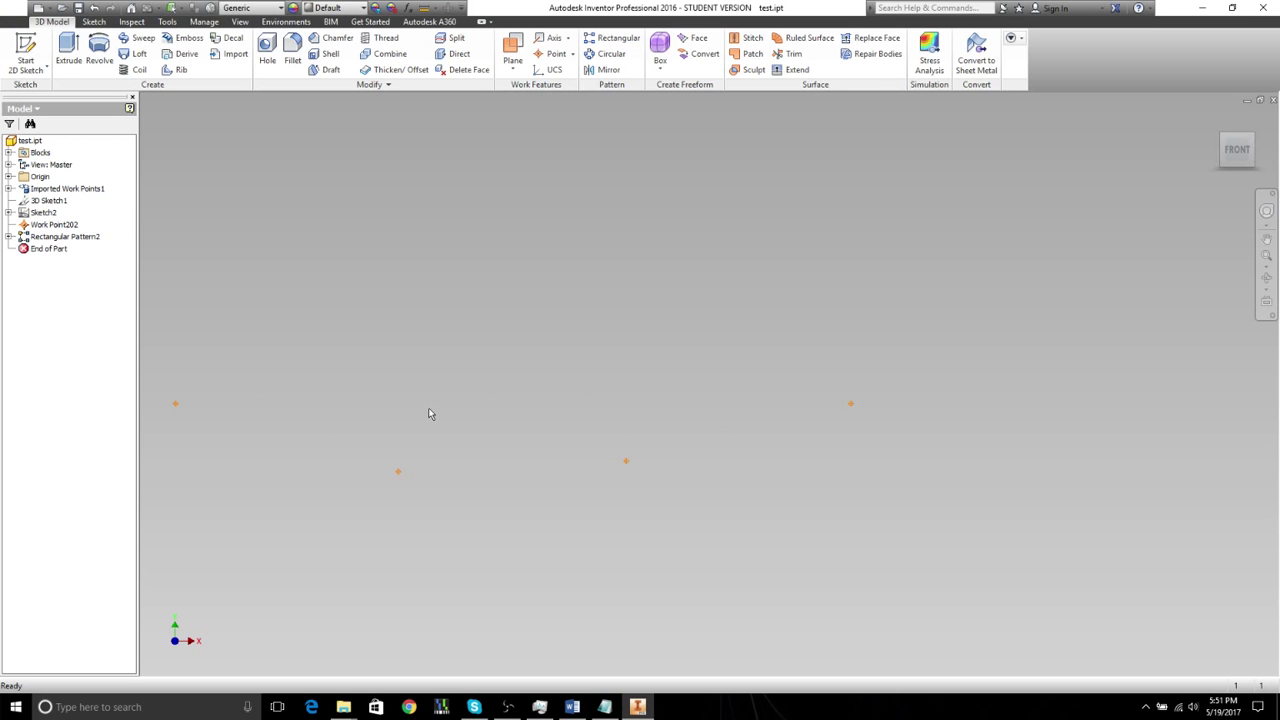
Step: Make Sketch2, which holds the track and vehicle carrier, visible again
right_click(42, 213)
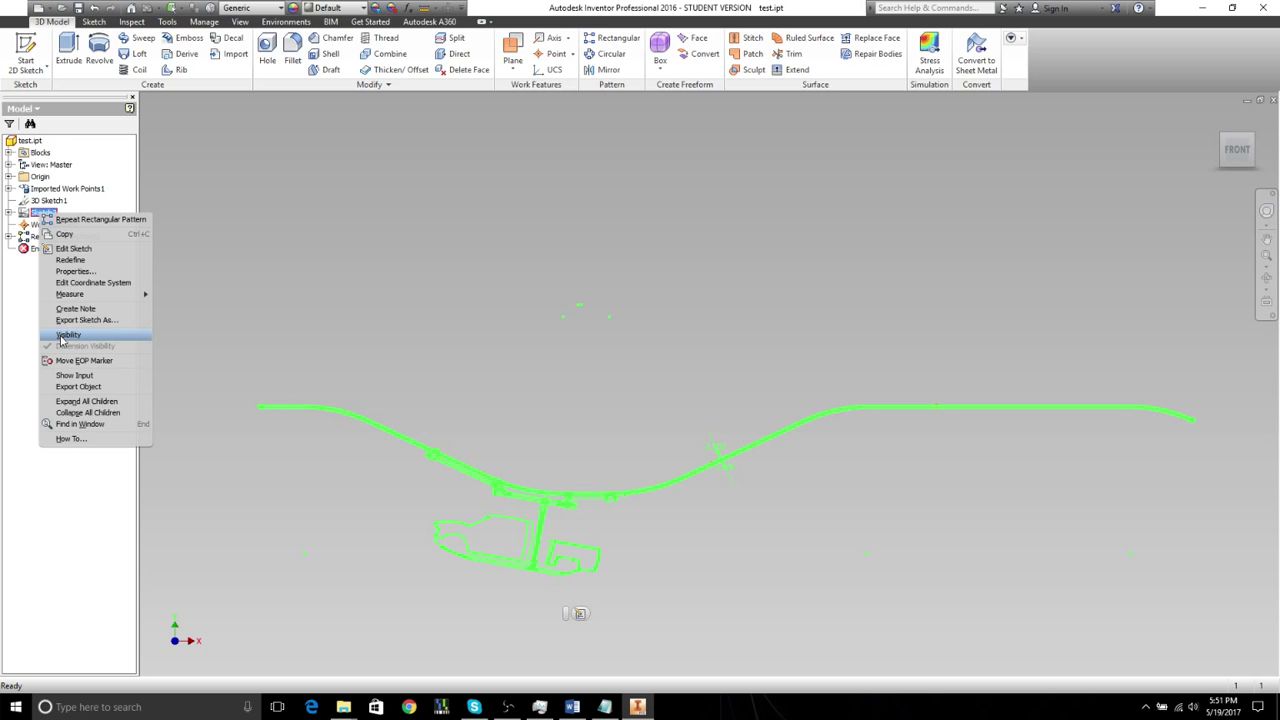
left_click(66, 335)
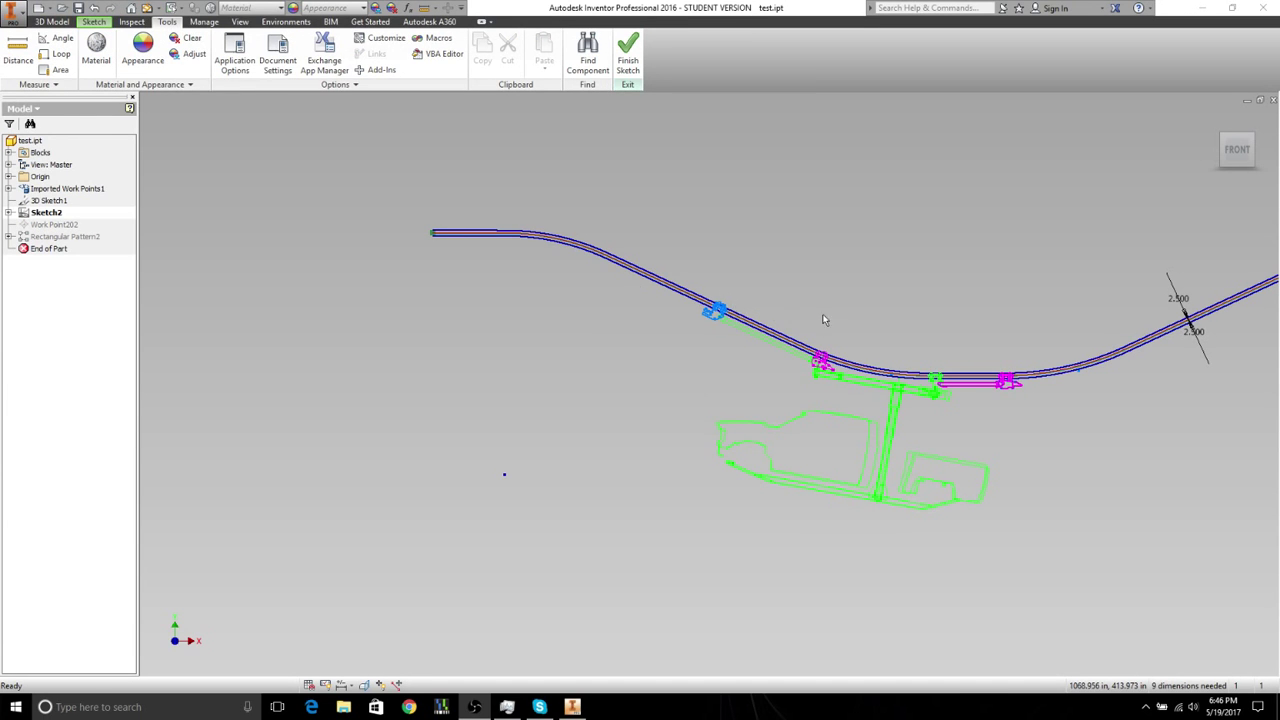
middle_click_drag(824, 320, 631, 327)
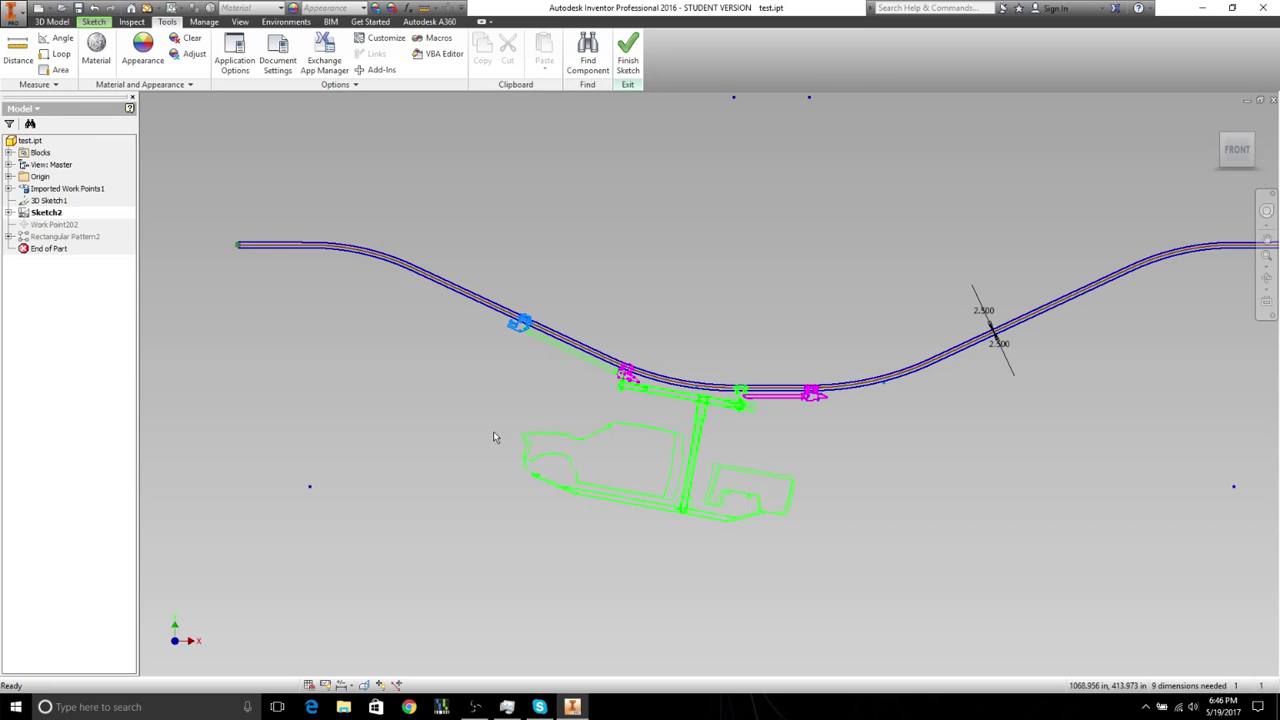
middle_click_drag(463, 431, 517, 428)
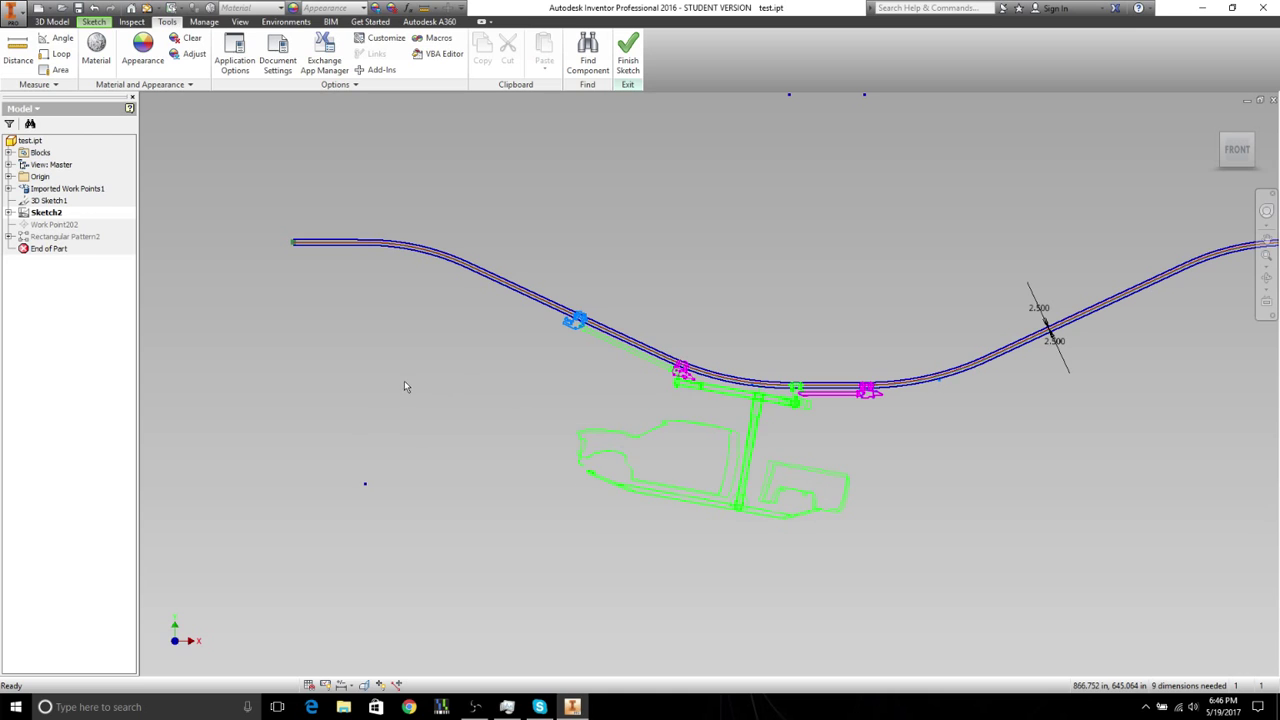
middle_click_drag(281, 312, 384, 308)
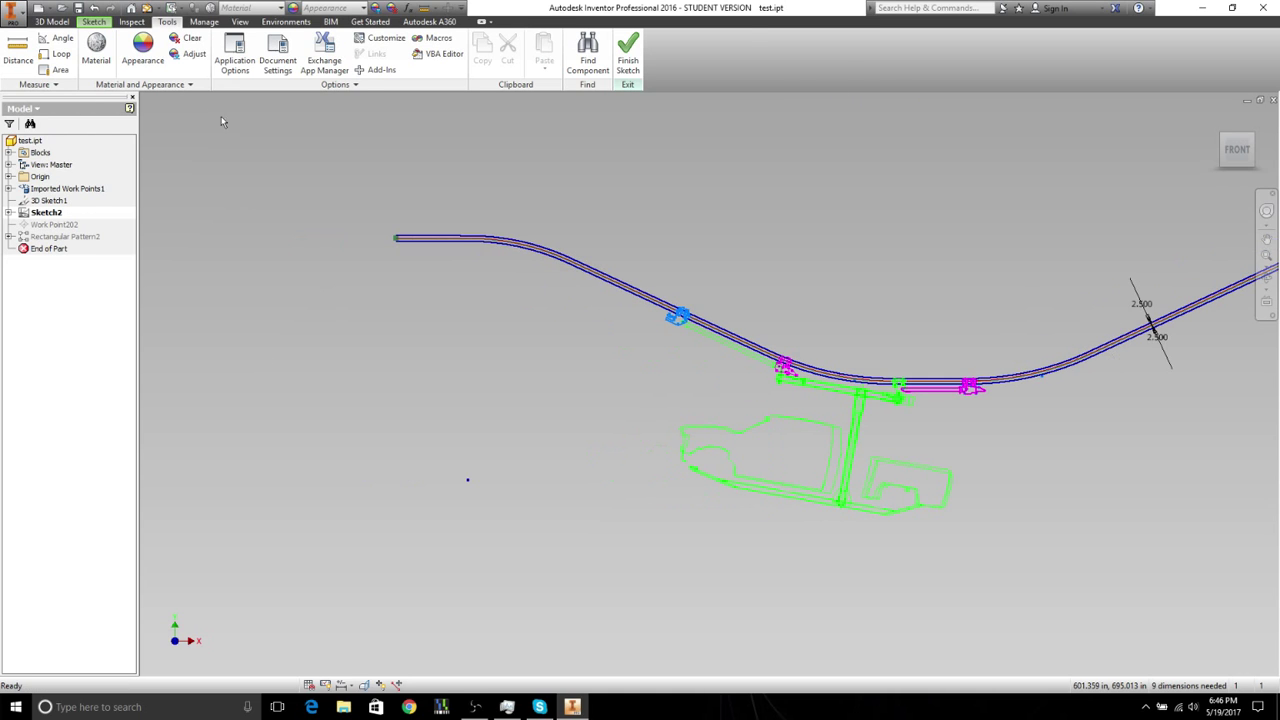
left_click(94, 21)
scroll(550, 421, "down", 4)
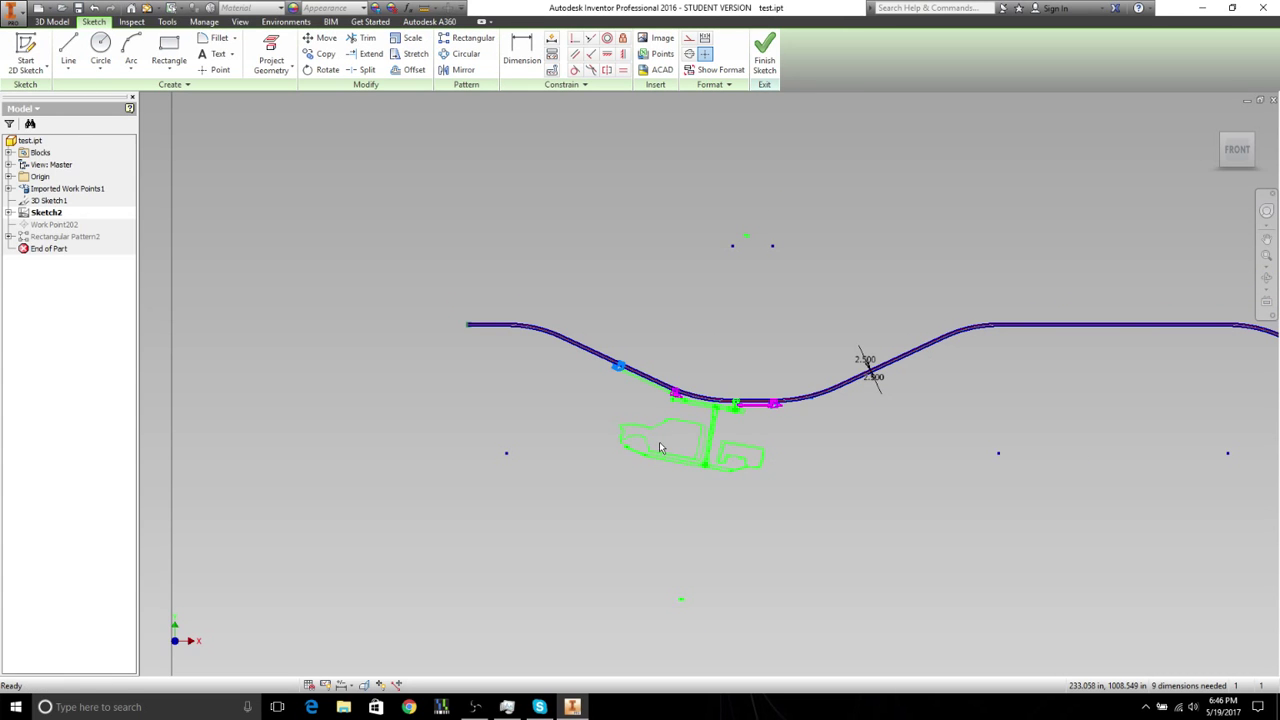
Step: Draw a vertical reference line about 852 in long up from the sketch origin and fix it in place
left_click(741, 428)
middle_click_drag(563, 409, 672, 326)
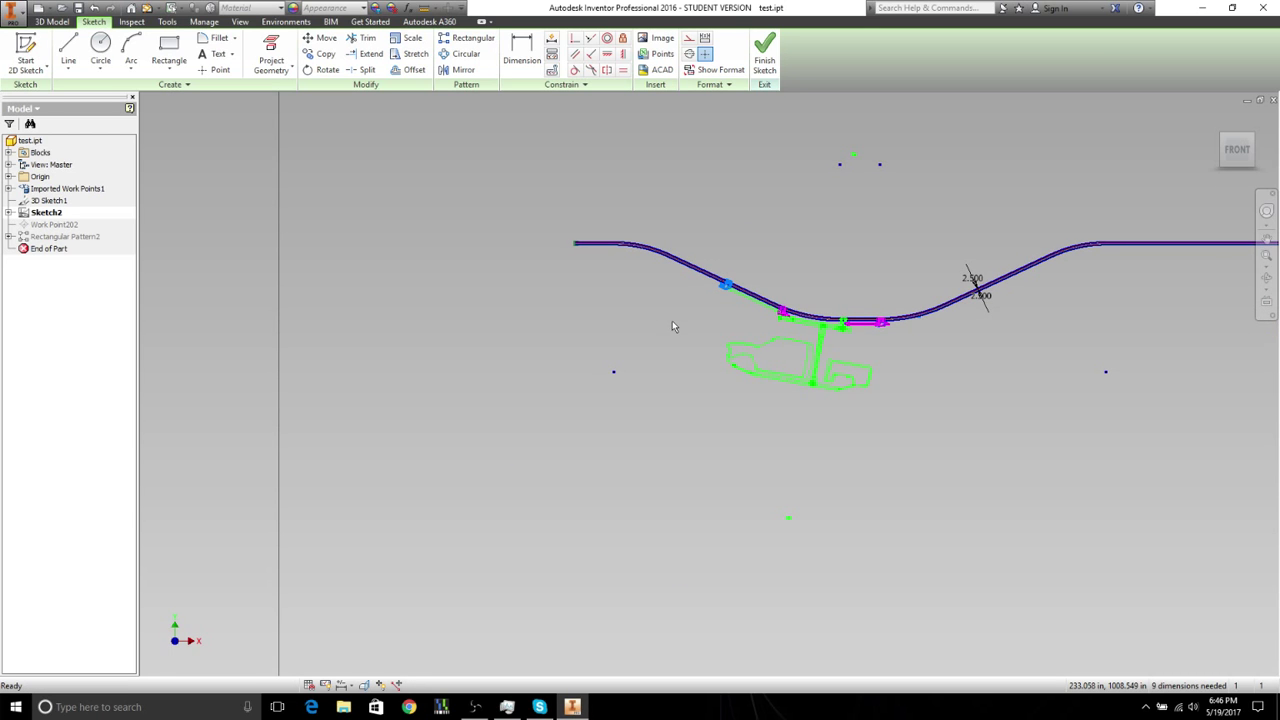
mouse_move(548, 361)
middle_mouse_down()
mouse_move(546, 274)
mouse_move(577, 280)
middle_mouse_up()
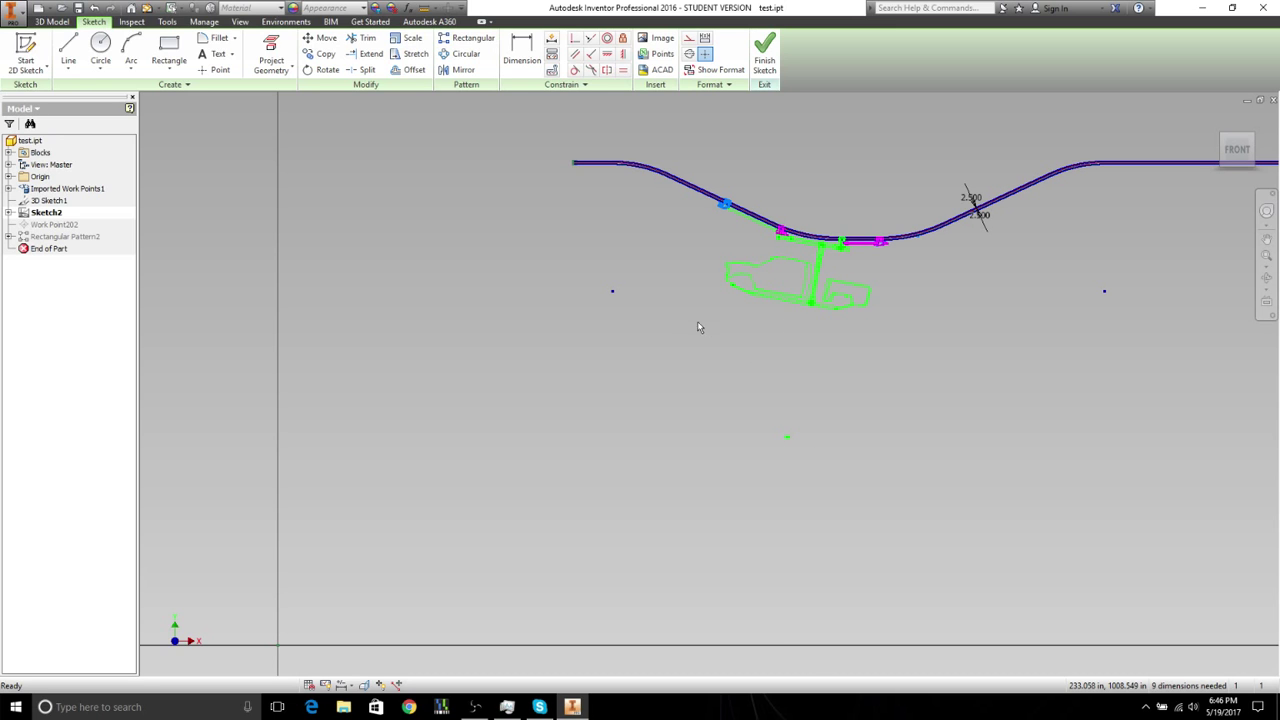
left_click(73, 52)
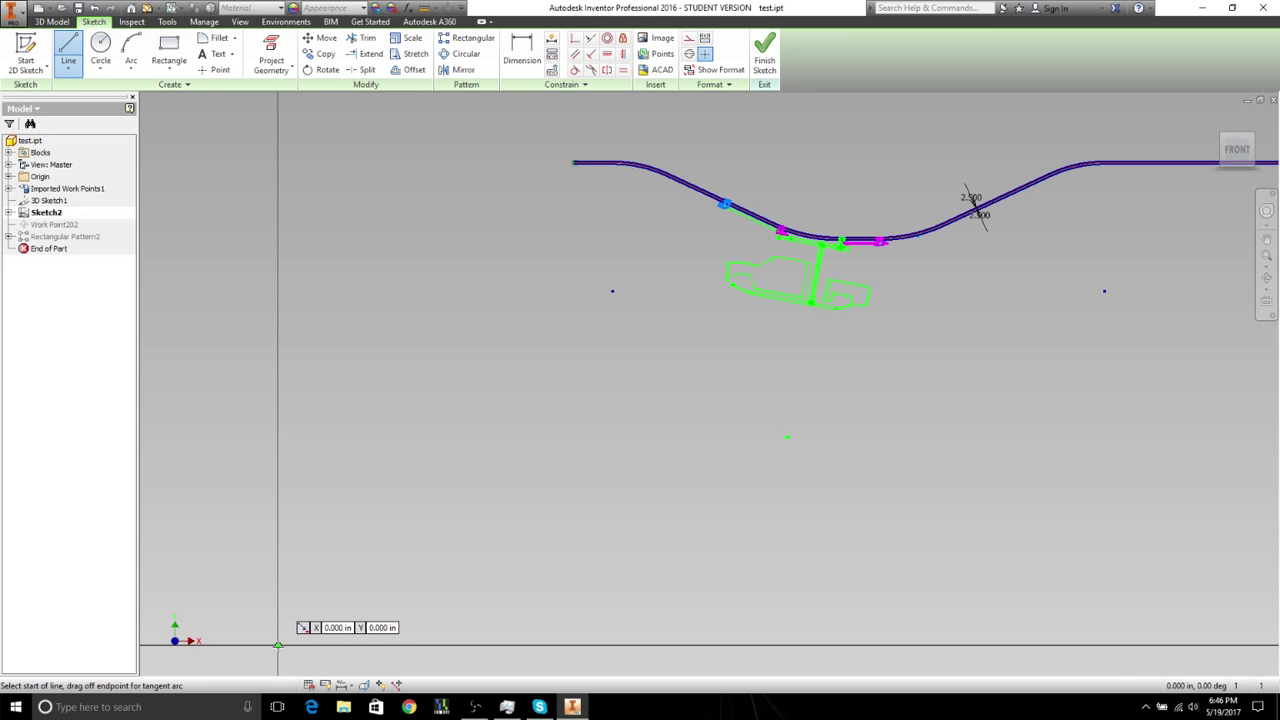
left_click(278, 643)
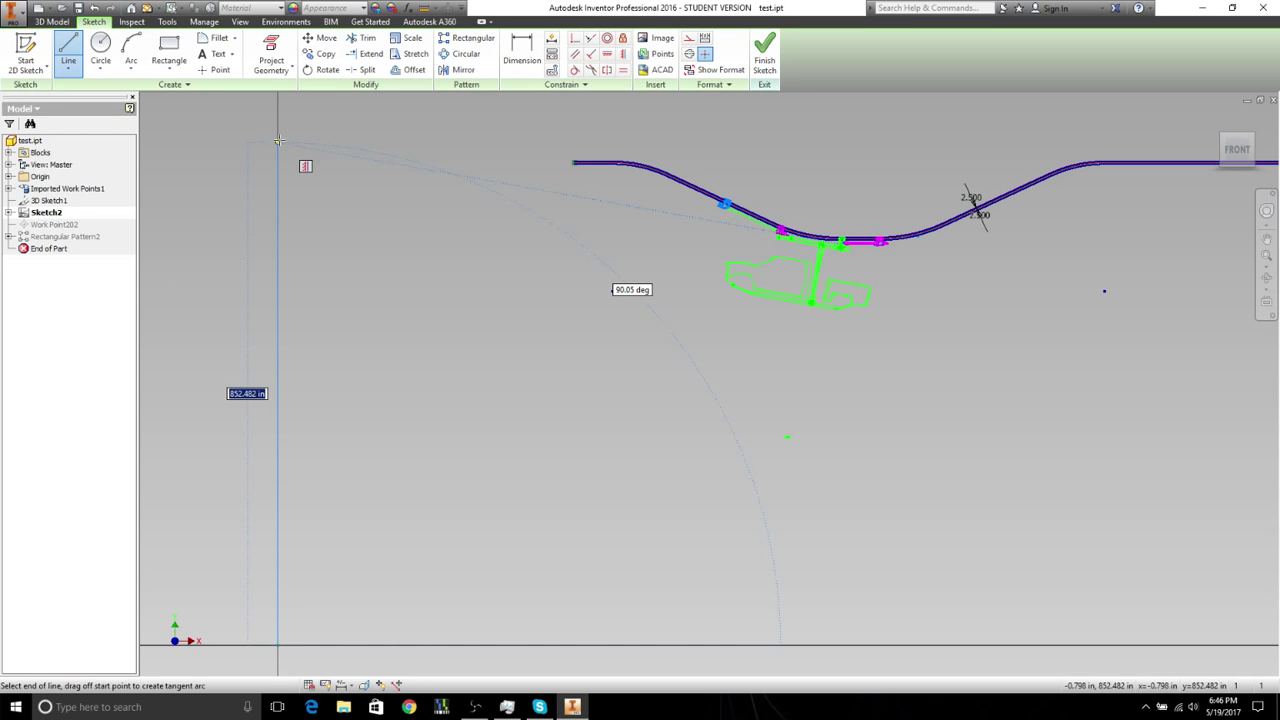
left_click(278, 140)
left_click(309, 160)
key("Escape")
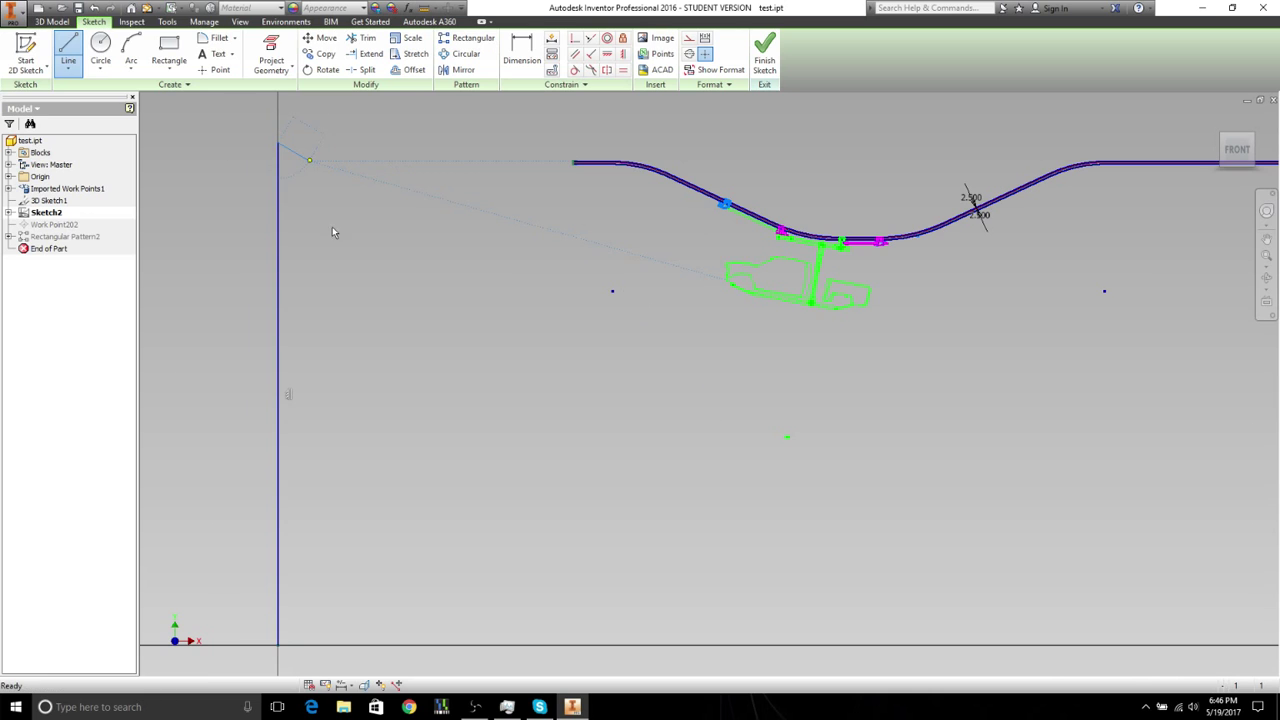
key("Escape")
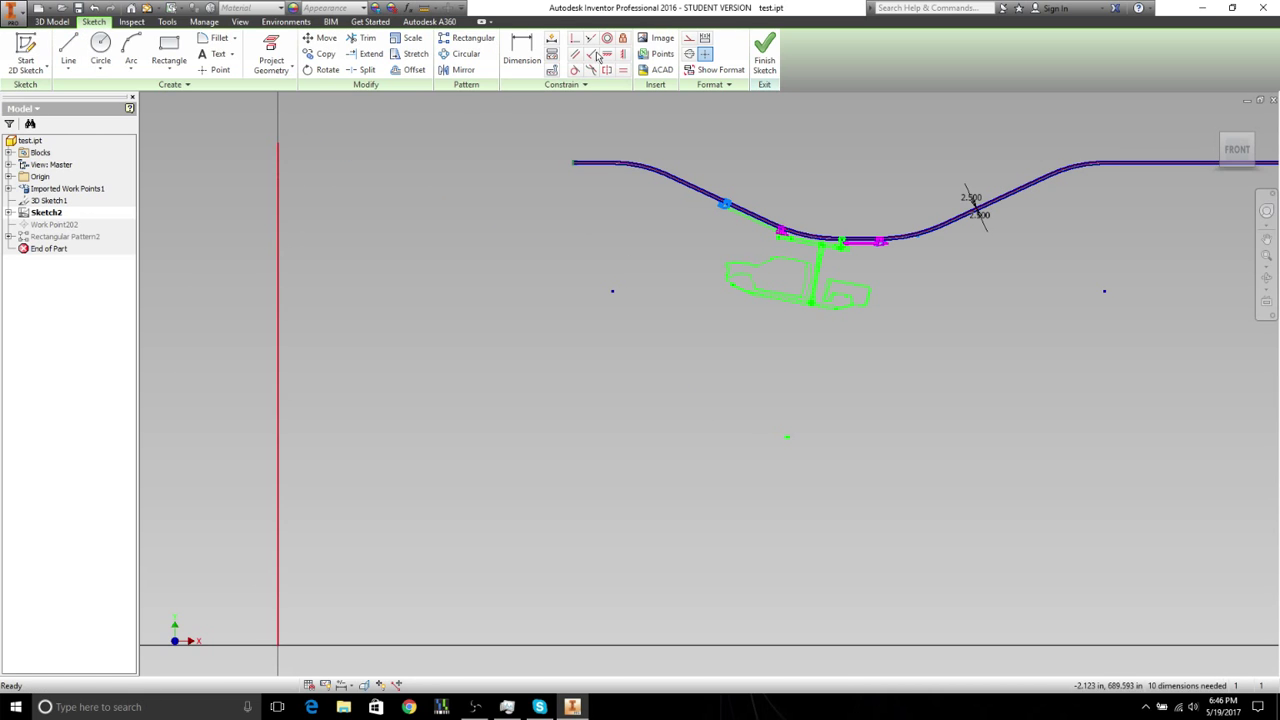
left_click(622, 39)
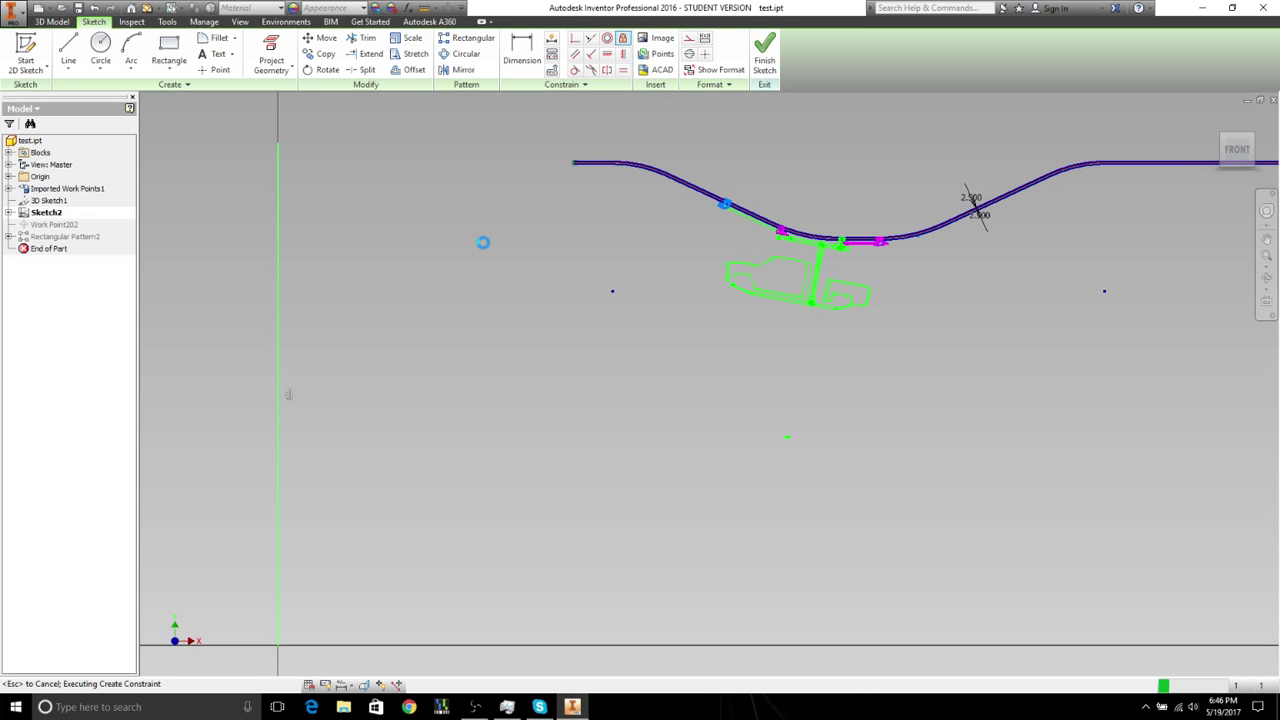
key("Escape")
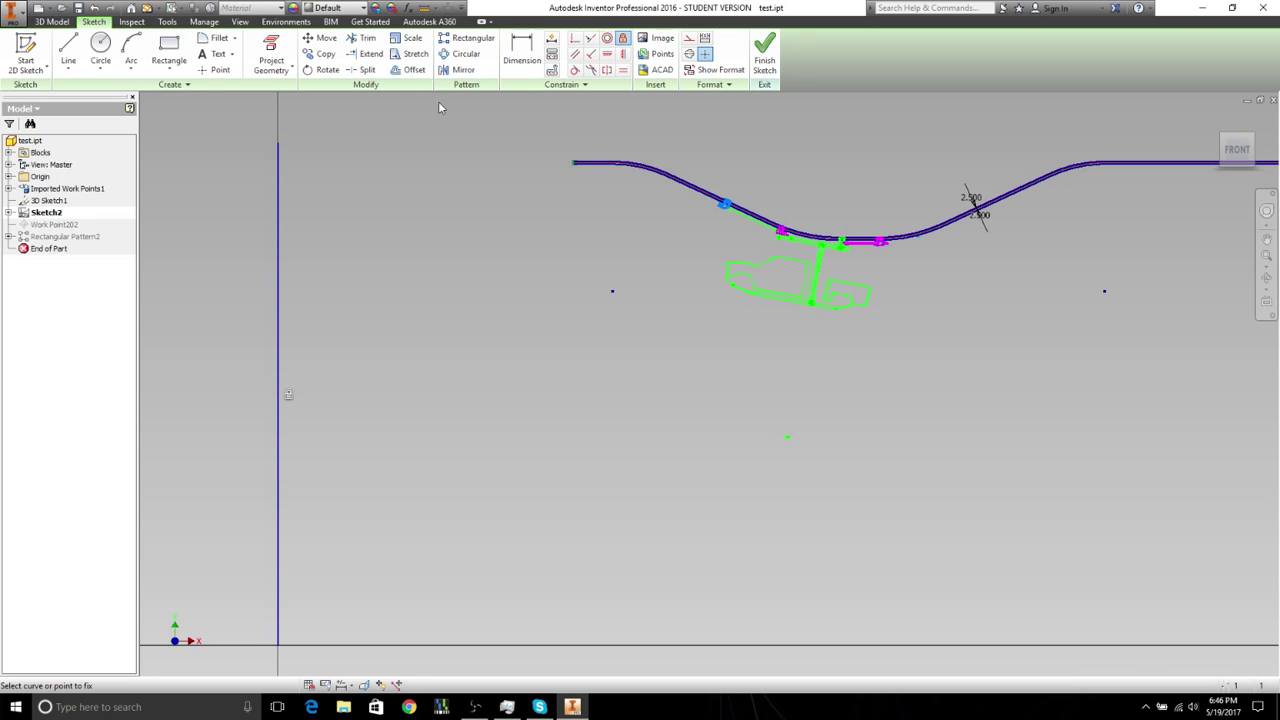
Step: Dimension the horizontal distance from the vertical reference line to the carrier's leading trolley on the track
left_click(519, 62)
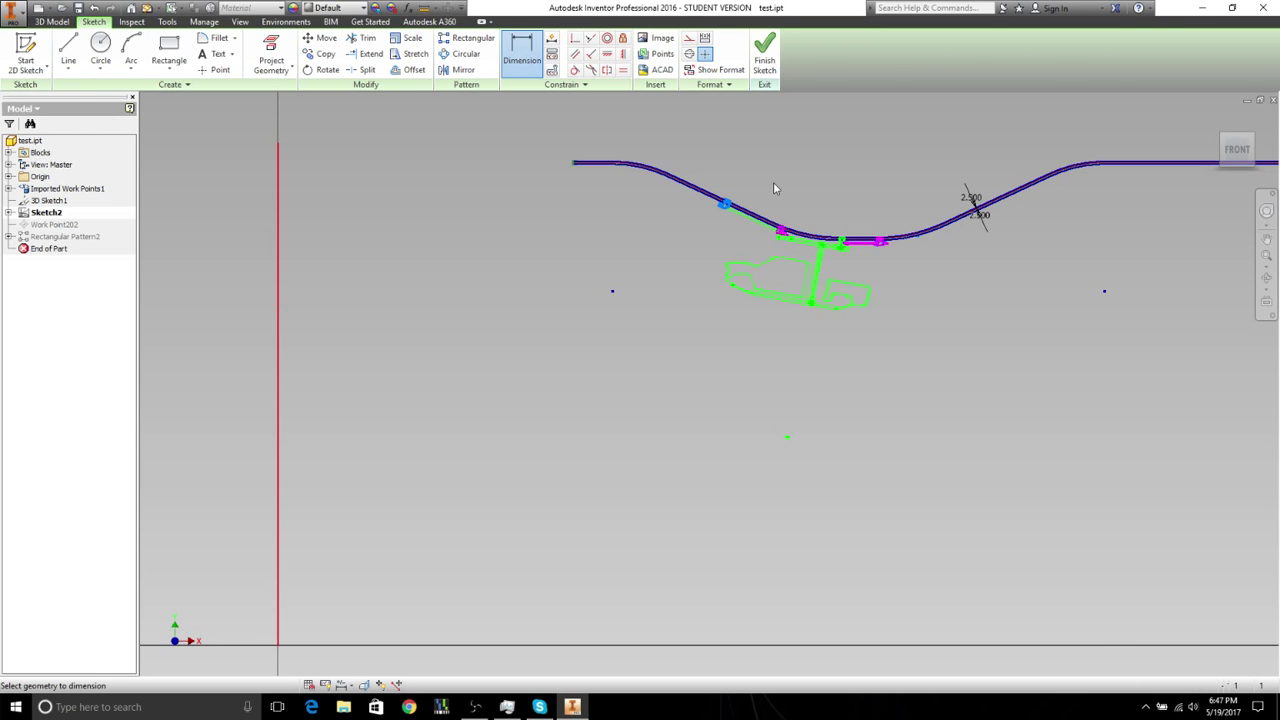
scroll(726, 205, "up", 6)
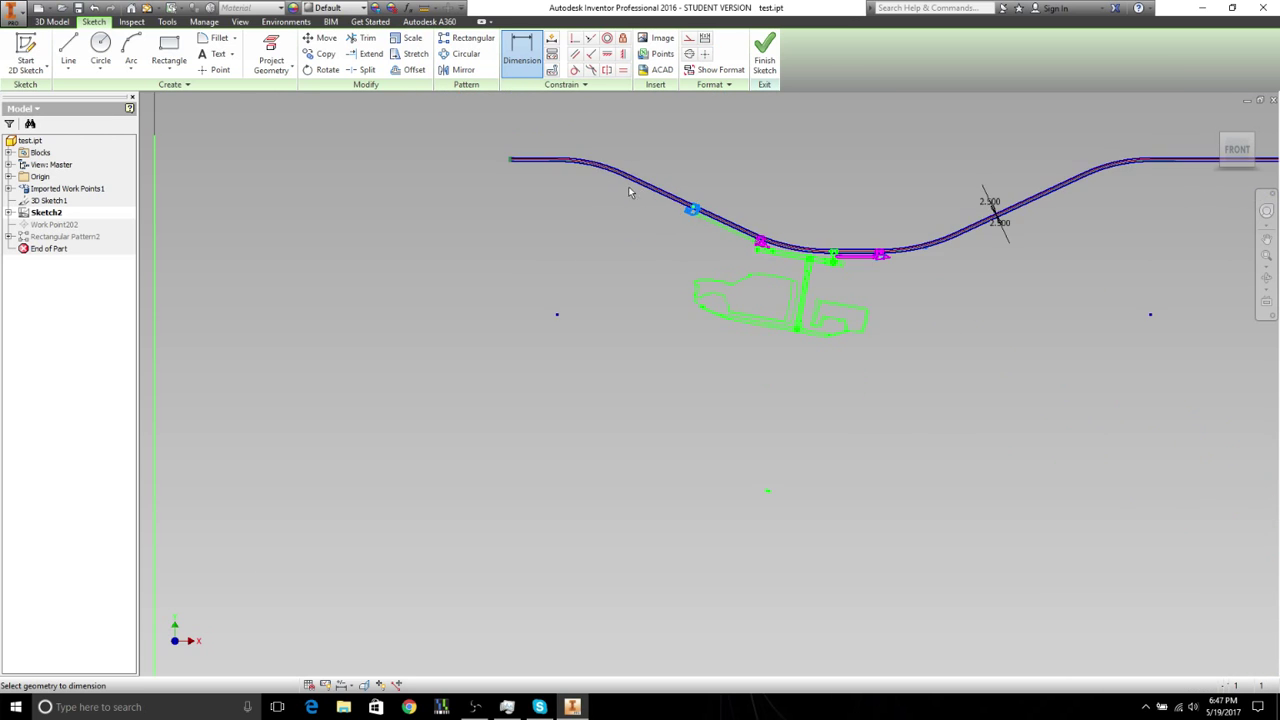
scroll(692, 208, "down", 3)
left_click(692, 208)
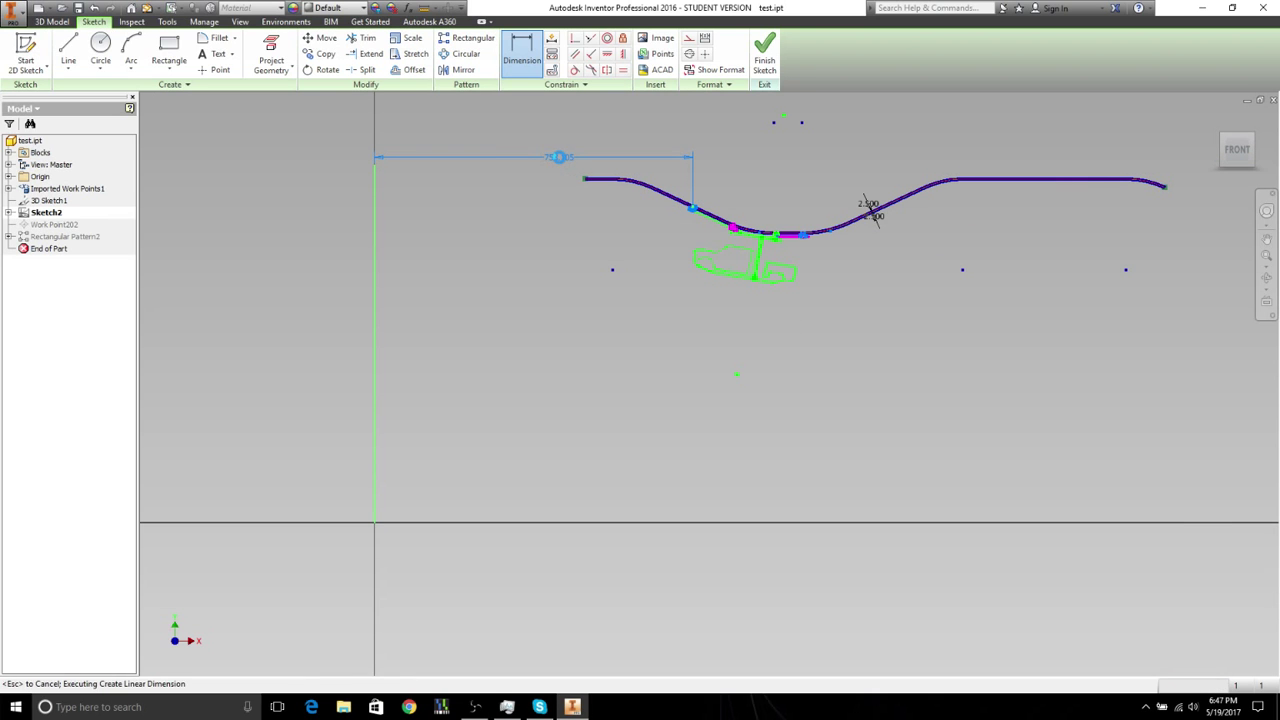
left_click(558, 157)
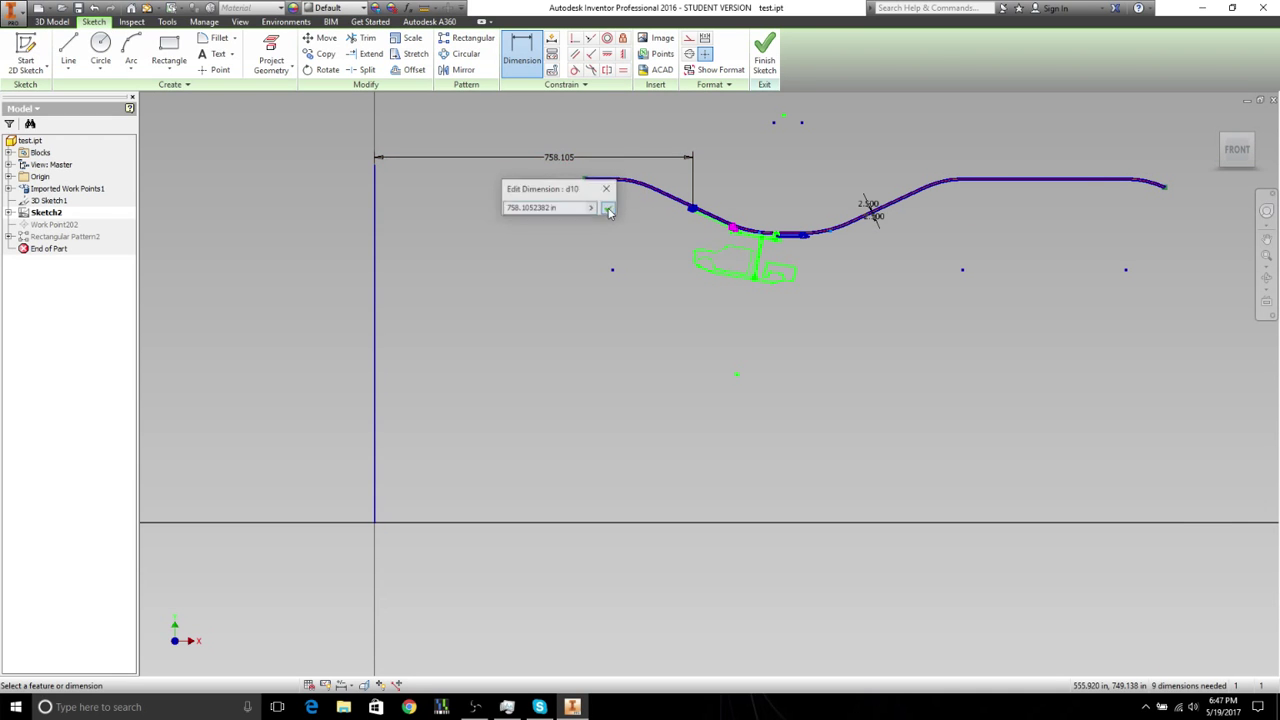
left_click(607, 209)
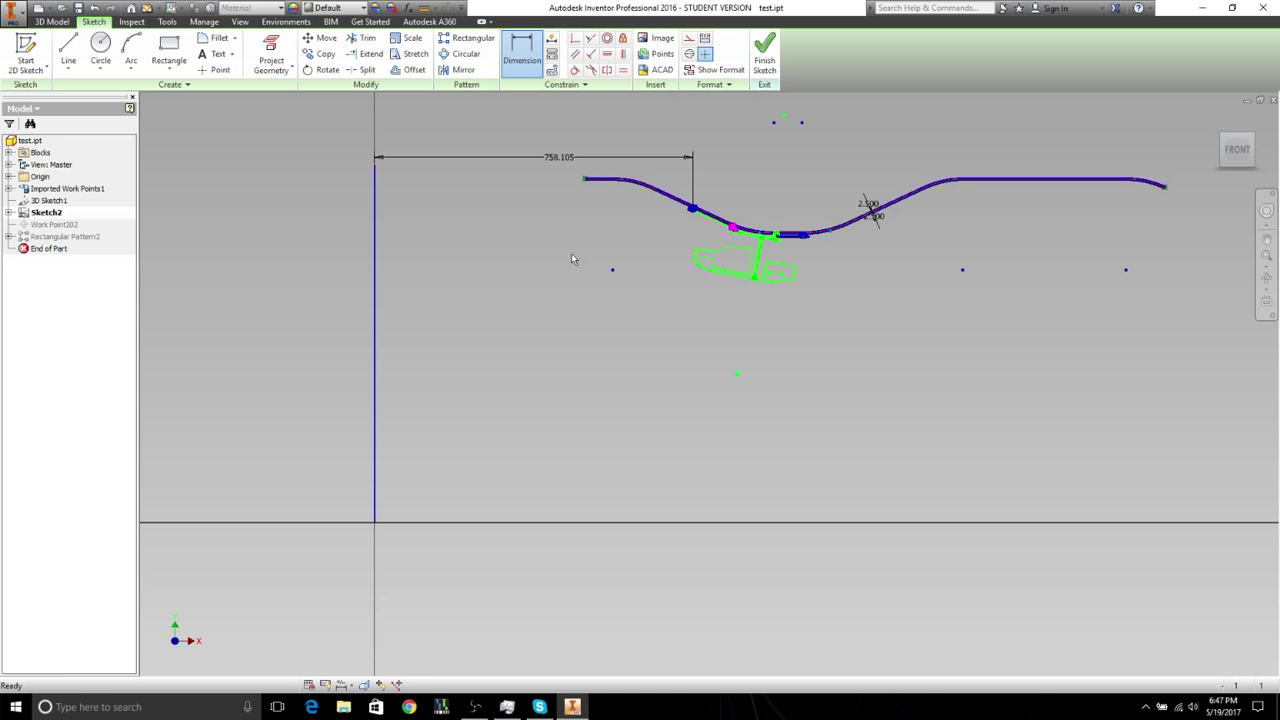
Step: Set the horizontal distance between the reference line and the leading trolley to 750 in
double_click(560, 161)
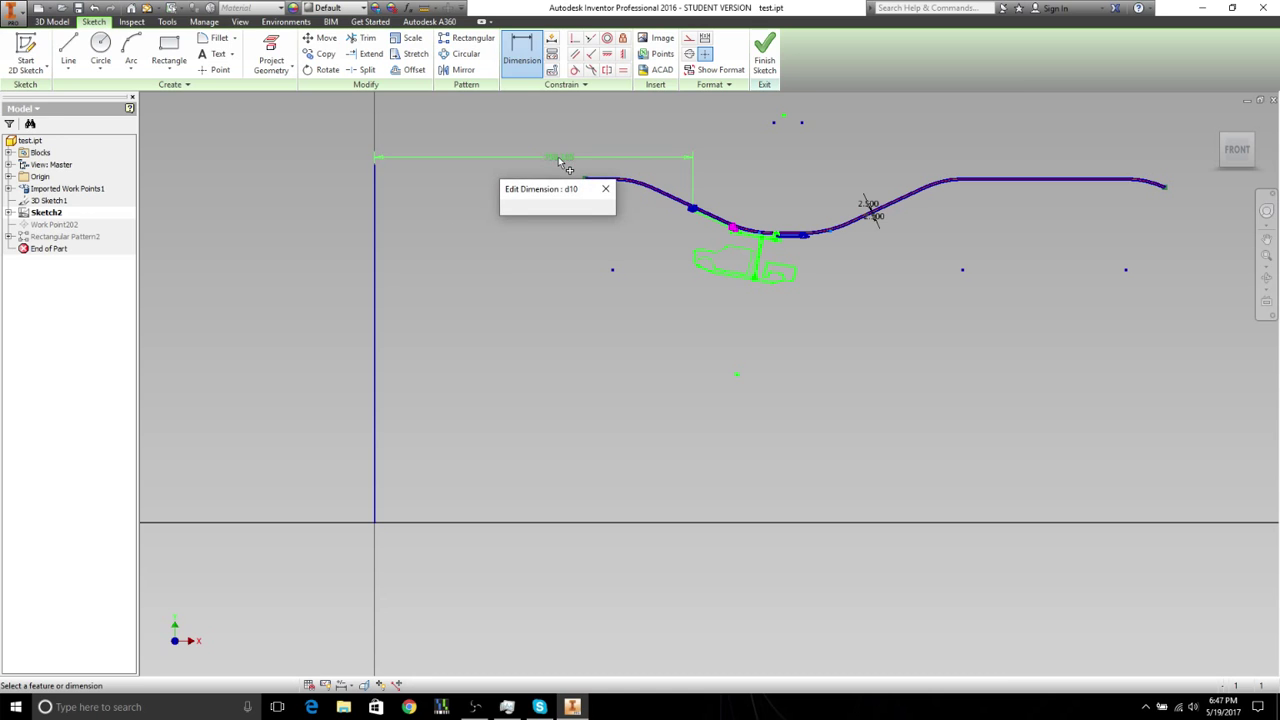
type("750")
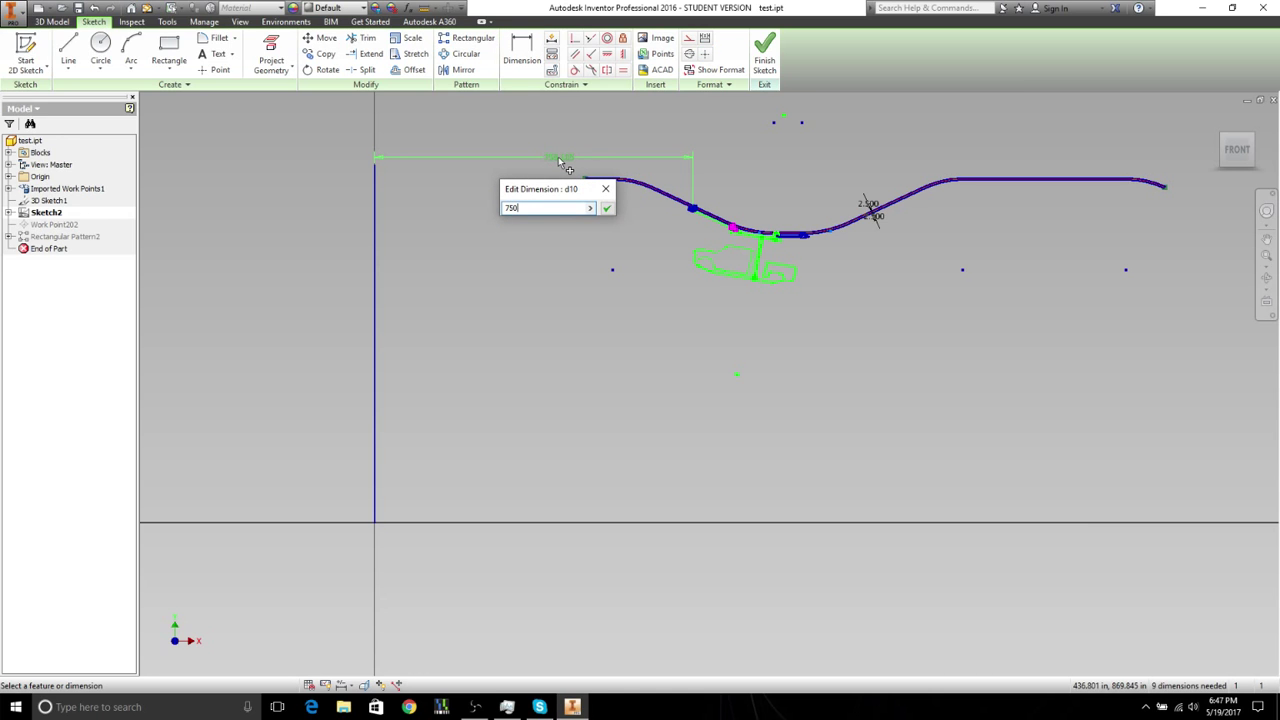
key("Return")
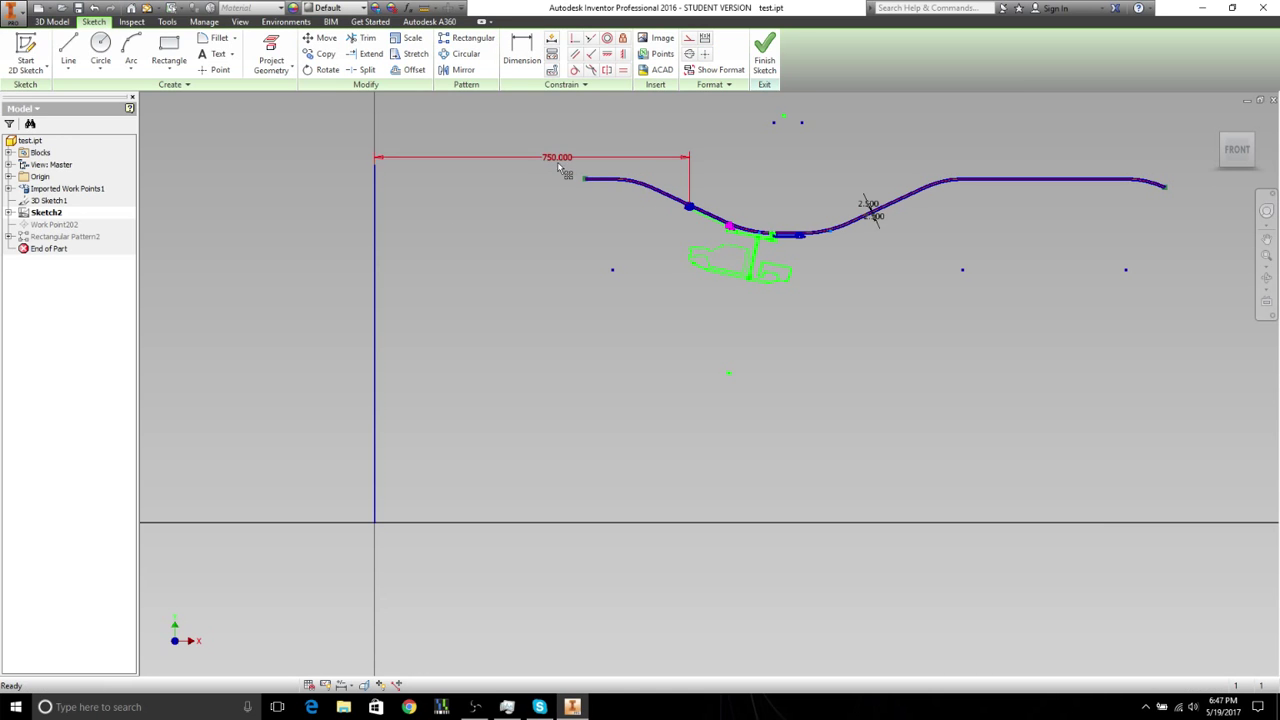
Step: Set the leading trolley's horizontal distance from the reference line to 800 in
left_click(557, 158)
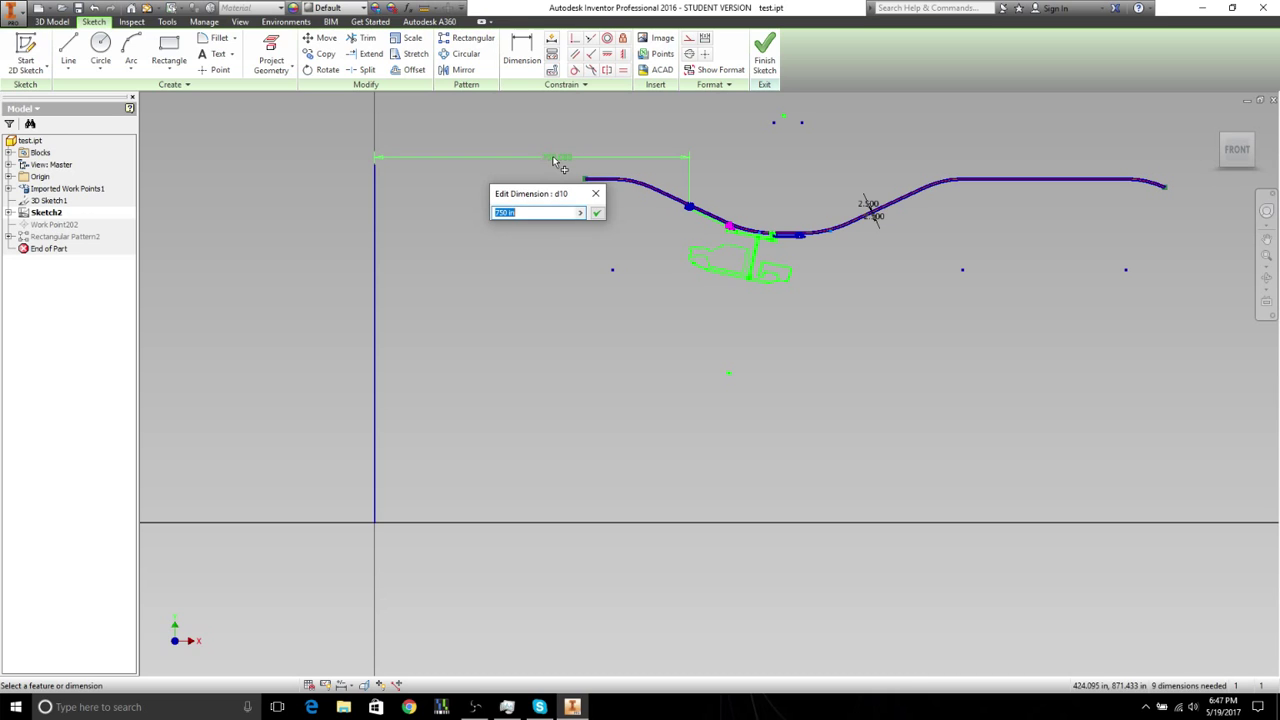
type("800")
key("Return")
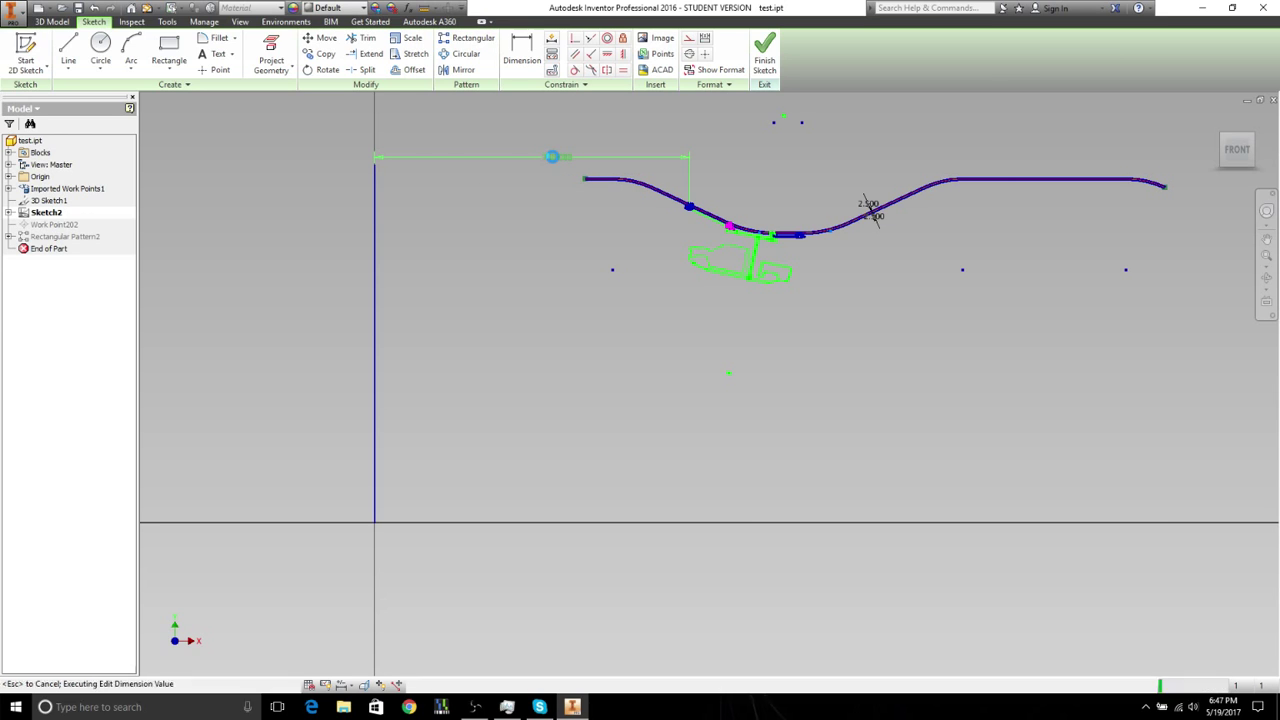
key("Escape")
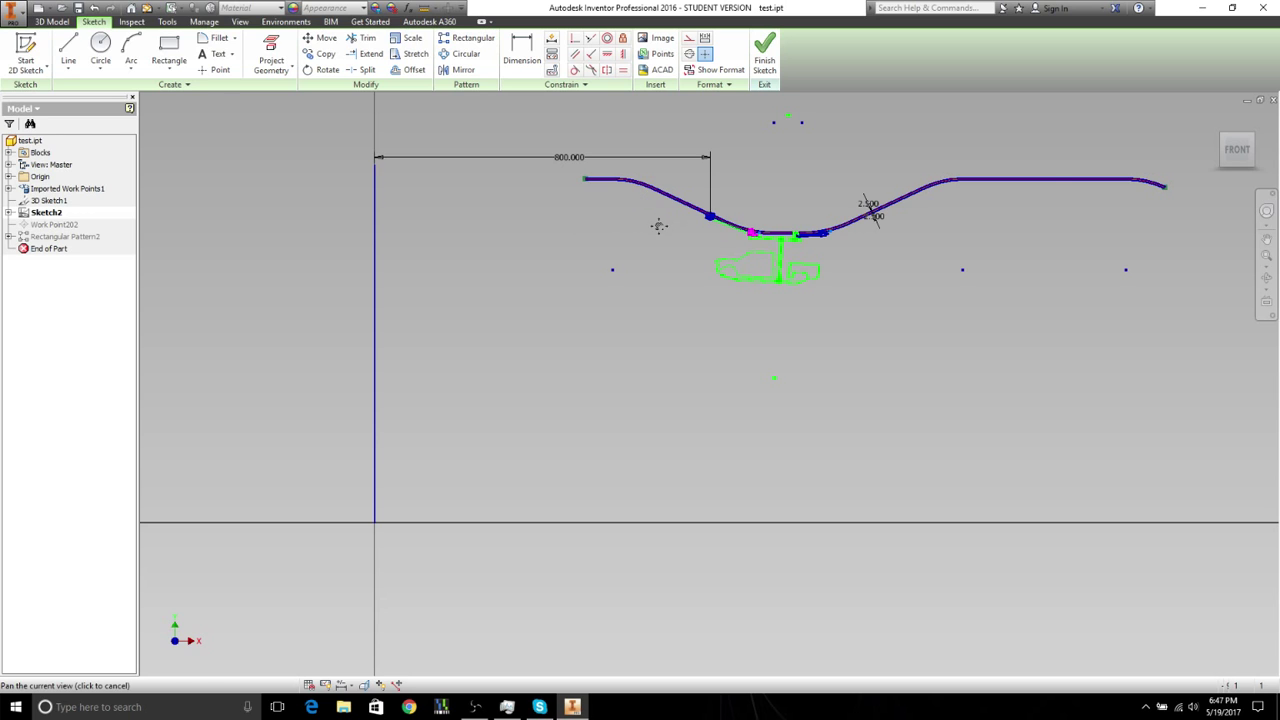
Step: Break the link between the track's centre curve in Sketch2 and its source geometry
scroll(657, 222, "down", 4)
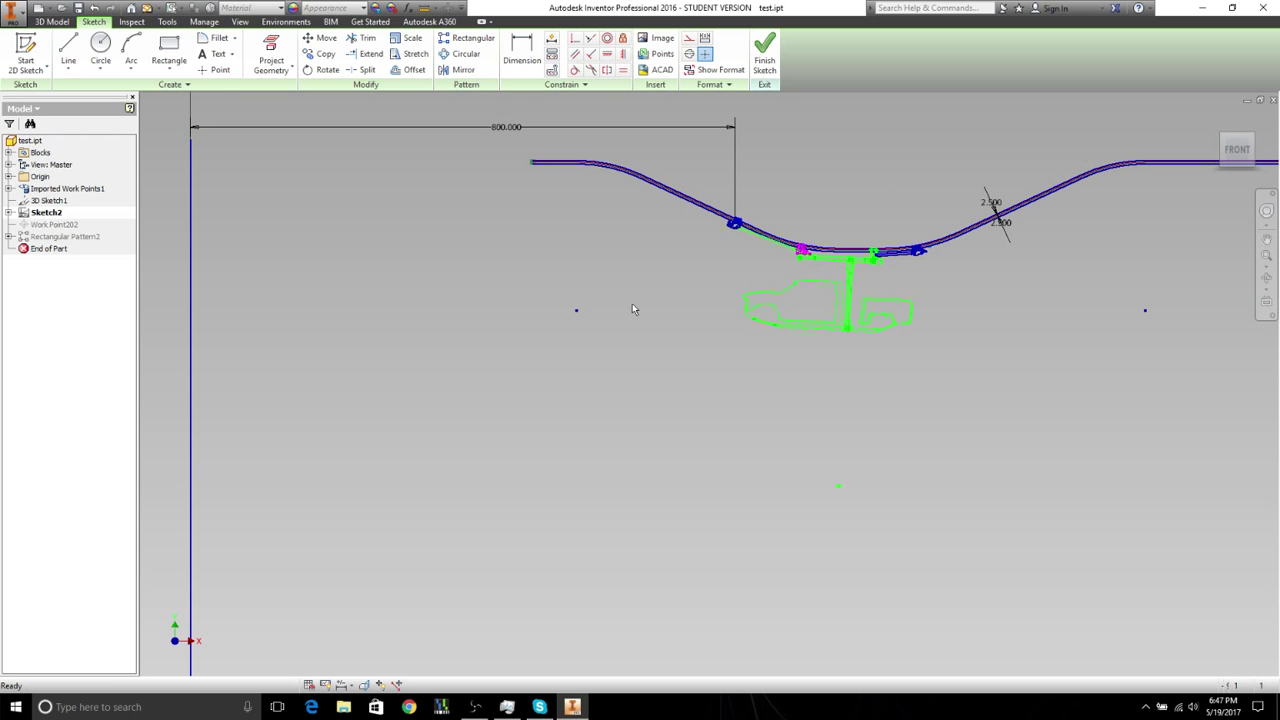
middle_click_drag(758, 170, 701, 263)
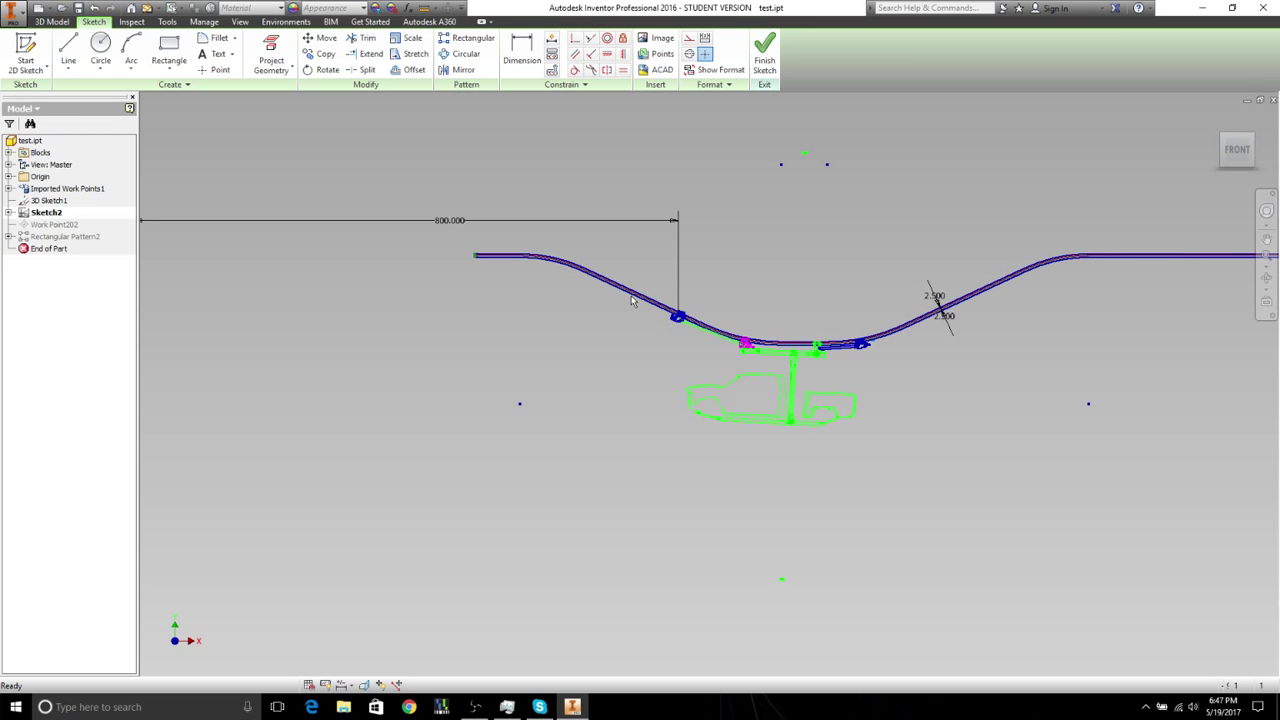
scroll(597, 322, "down", 2)
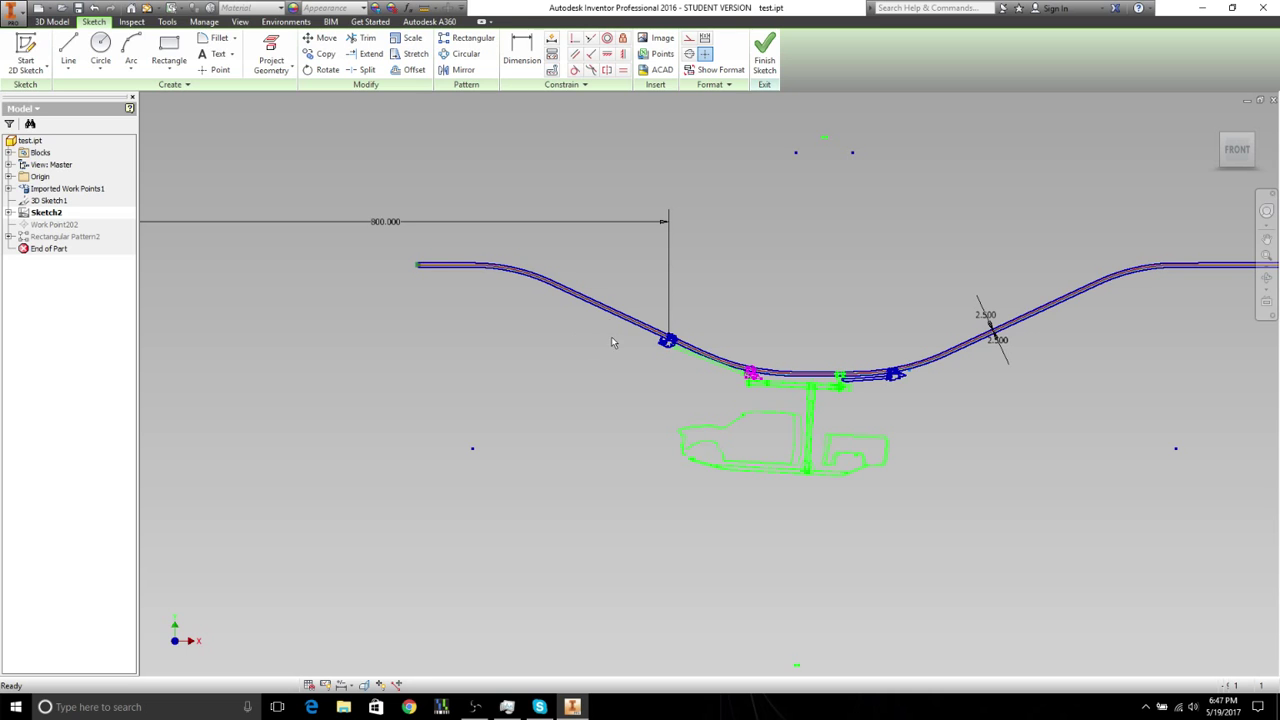
scroll(611, 342, "down", 1)
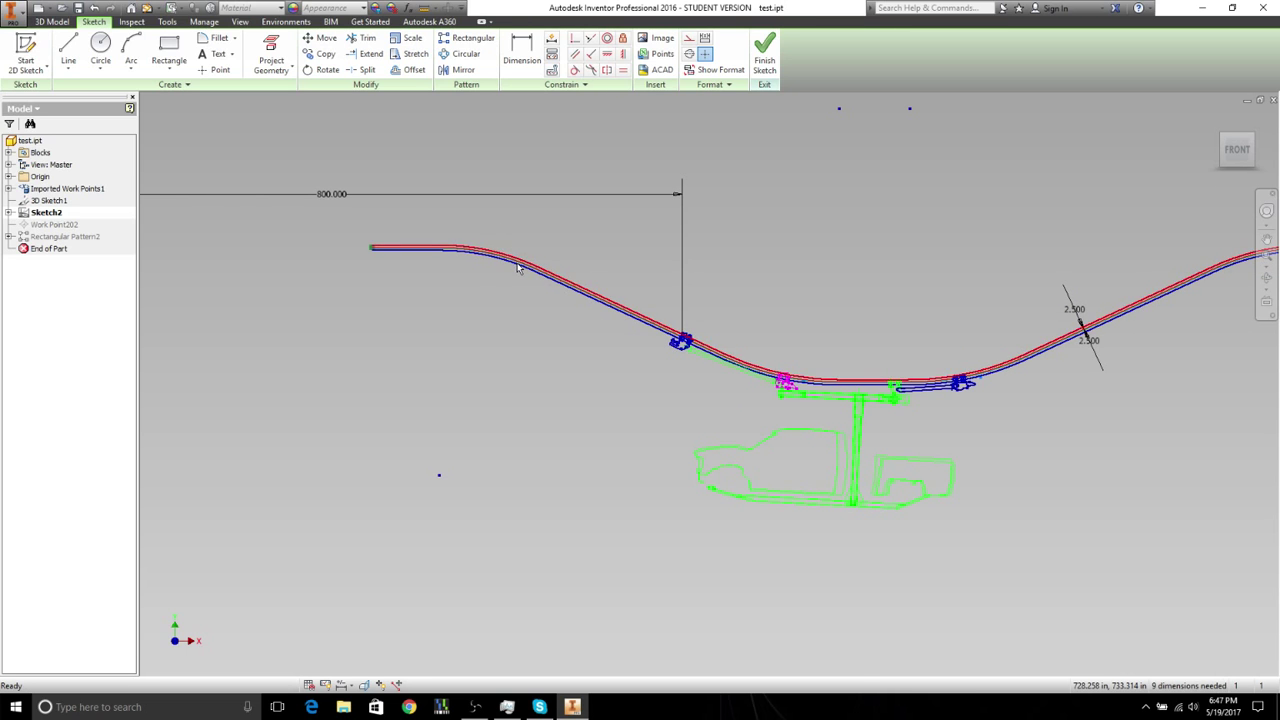
scroll(517, 267, "down", 3)
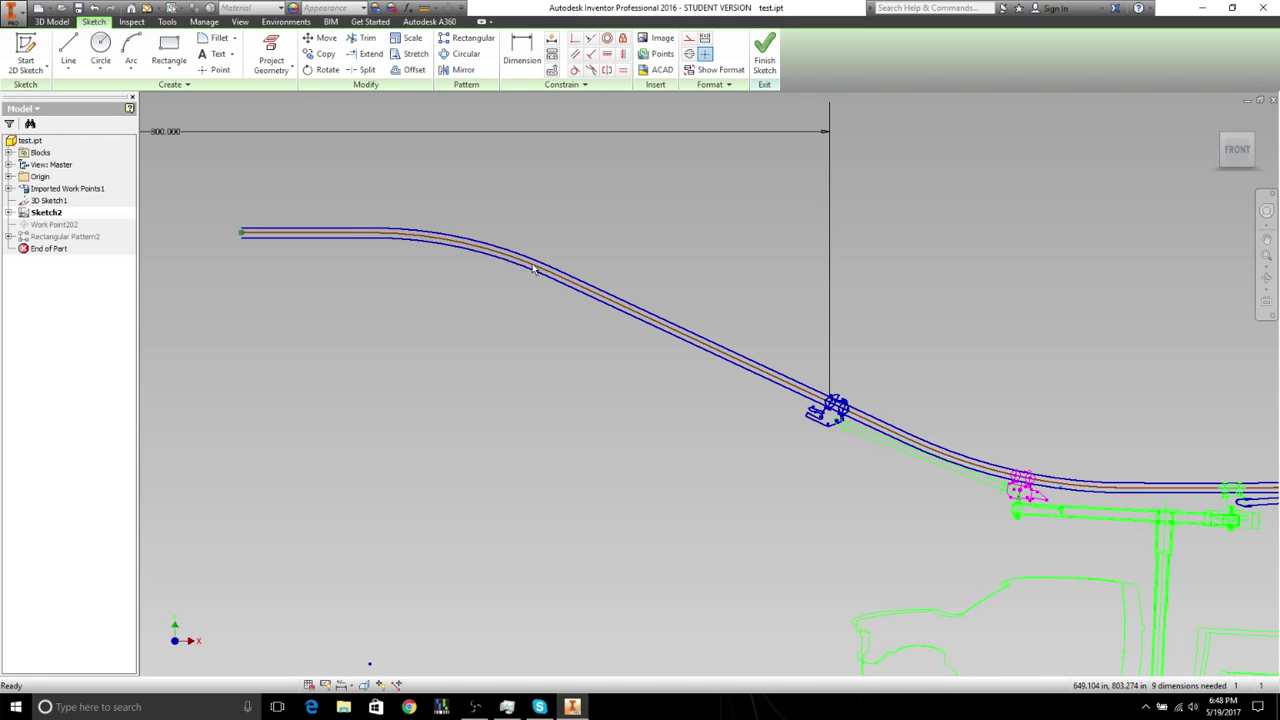
right_click(533, 270)
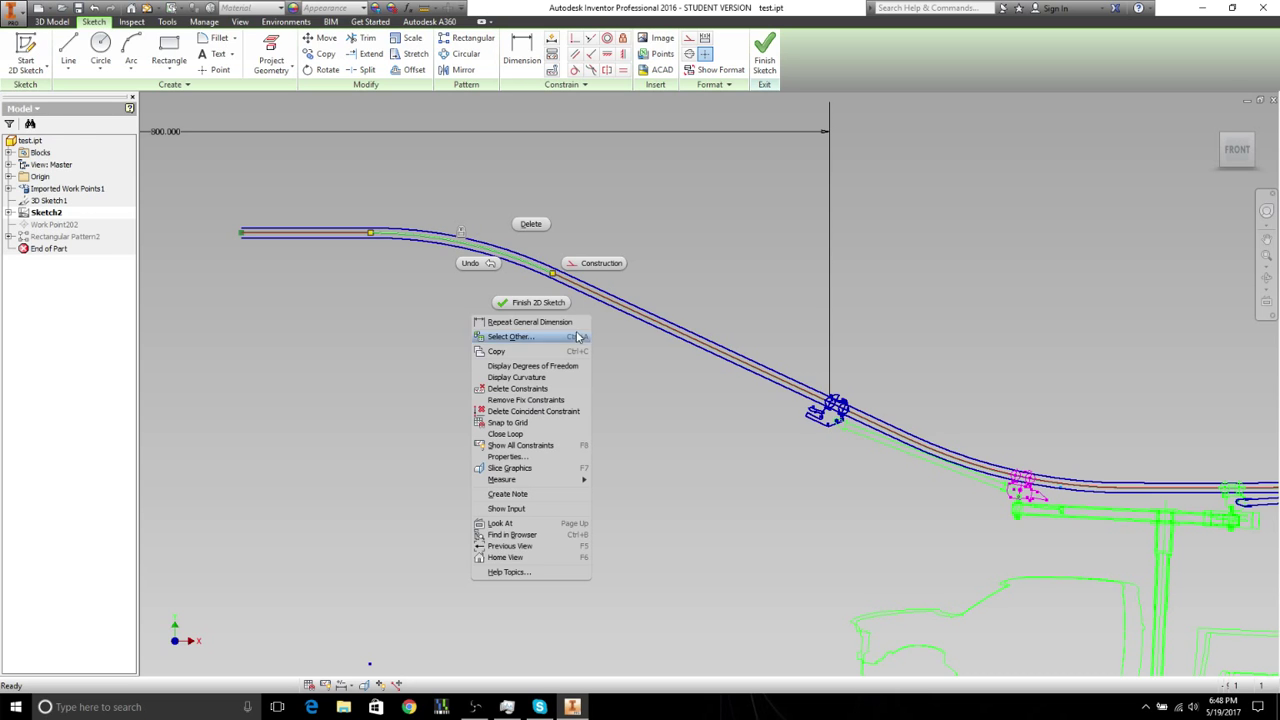
left_click(510, 336)
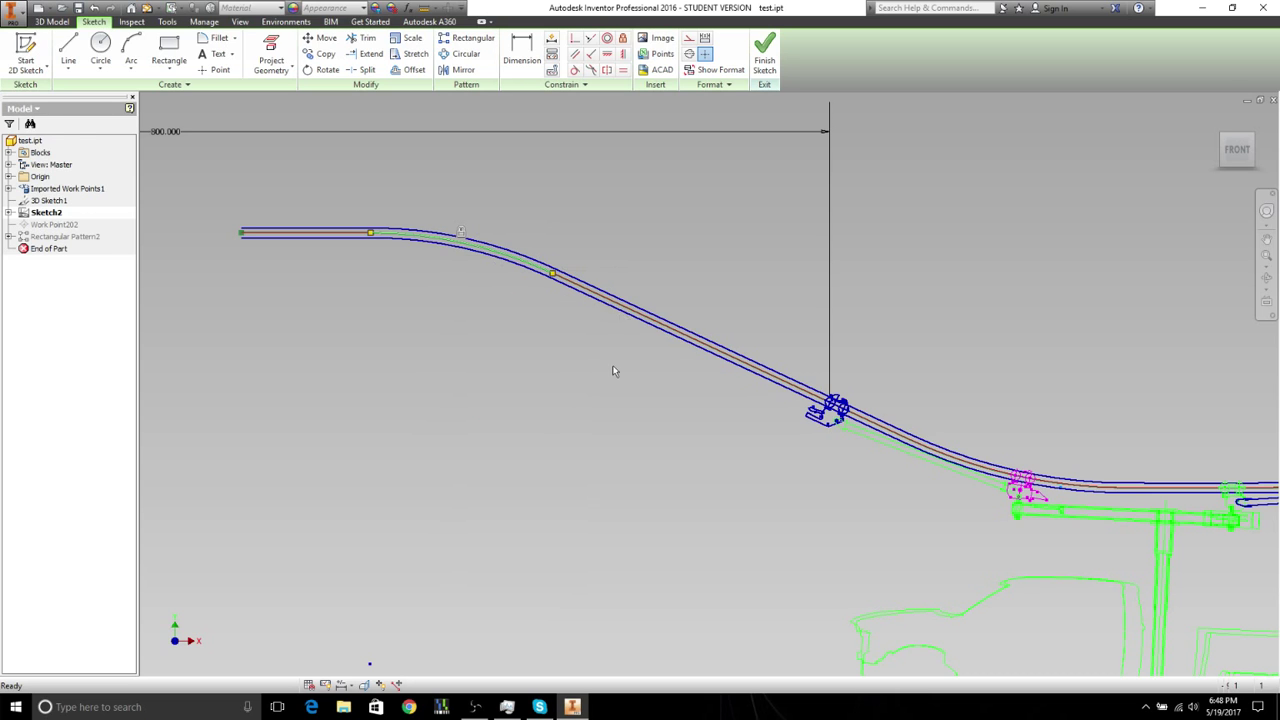
left_click(622, 304)
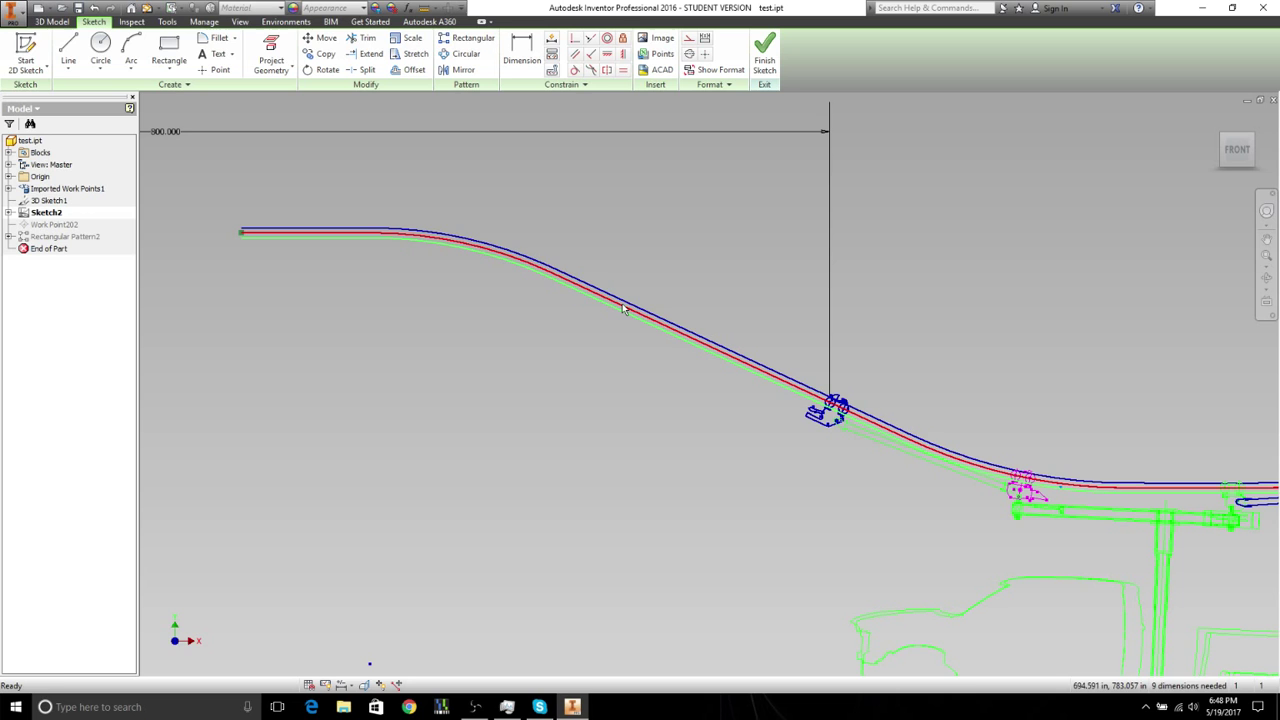
left_click(622, 309)
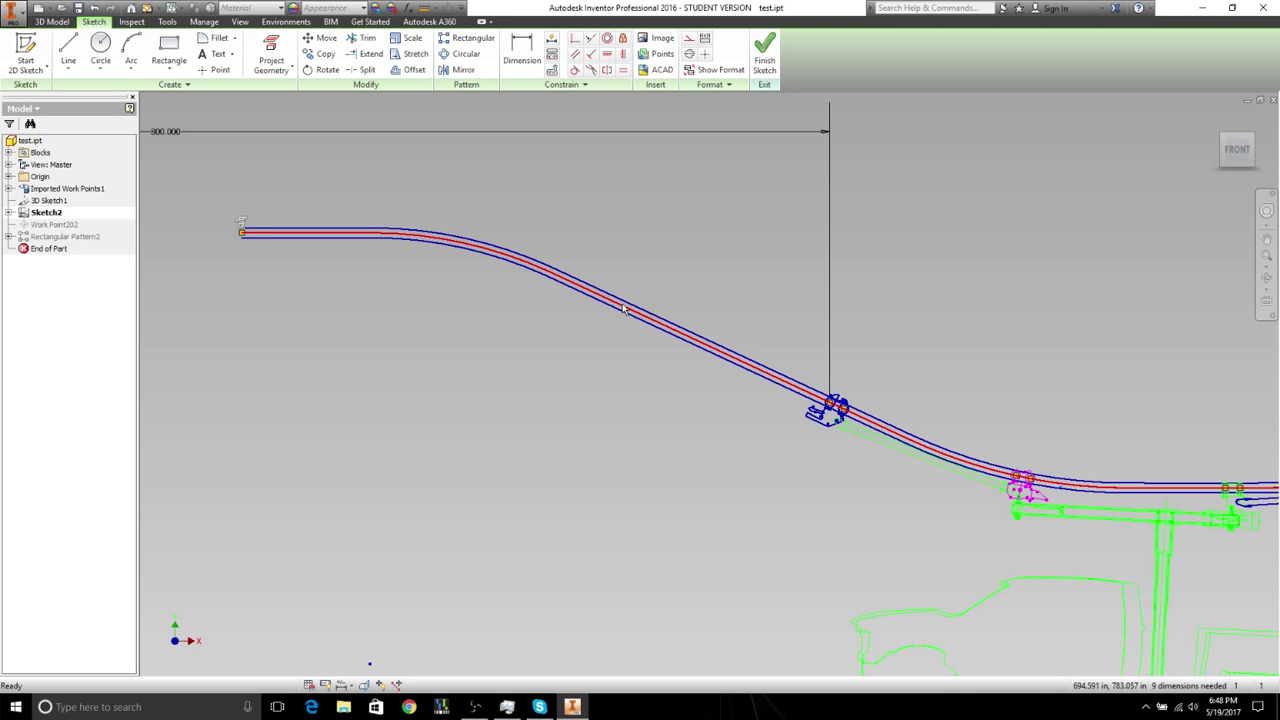
right_click(590, 344)
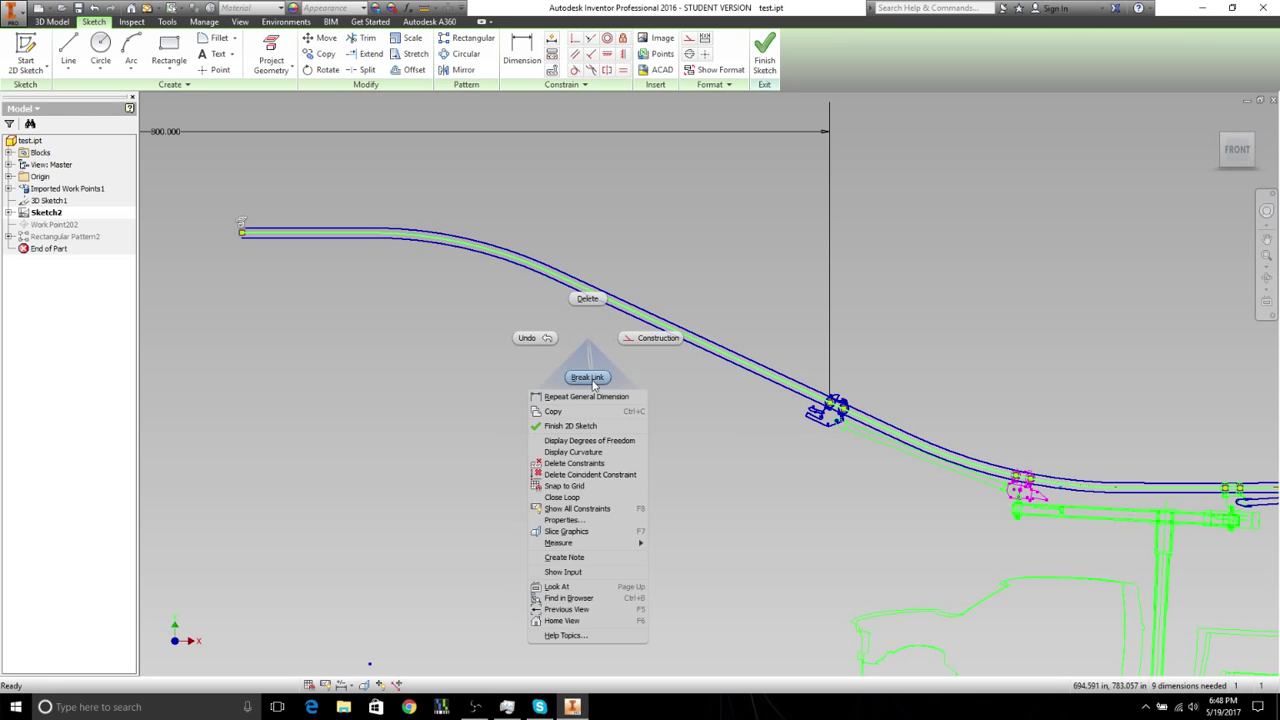
left_click(590, 378)
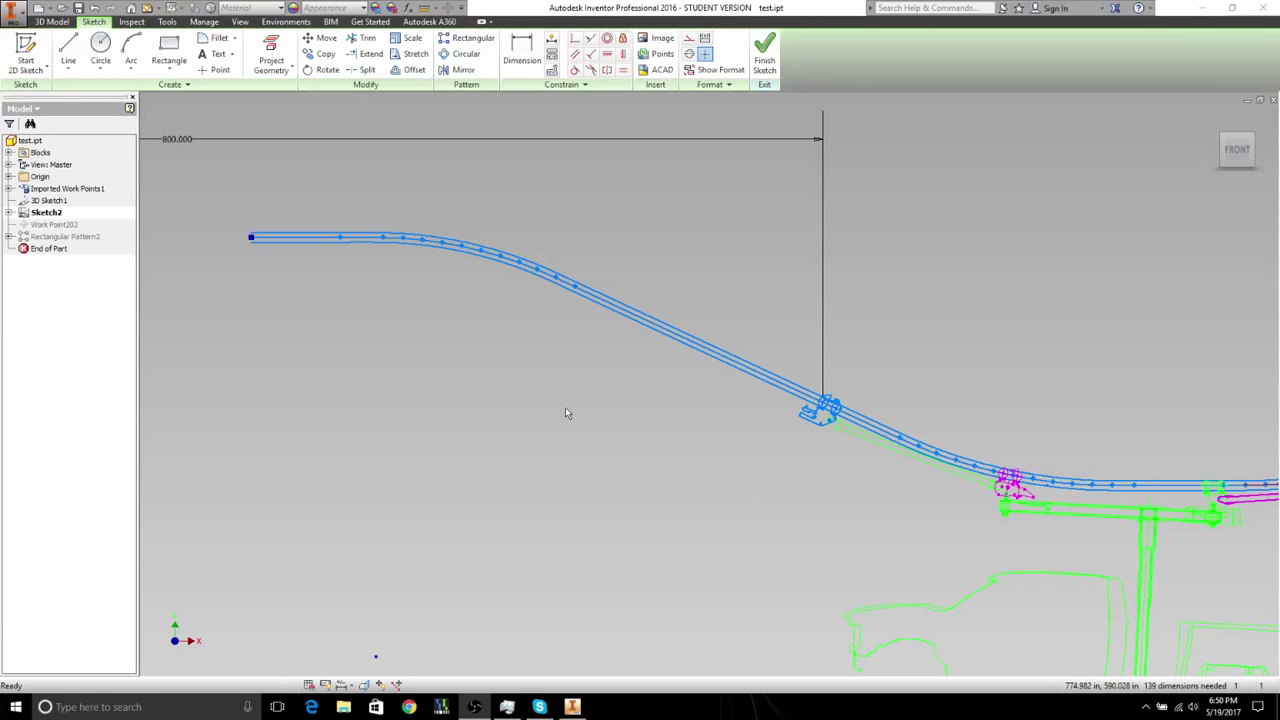
Step: Apply a Fix constraint to the unlinked centre curve of the track
left_click(530, 270)
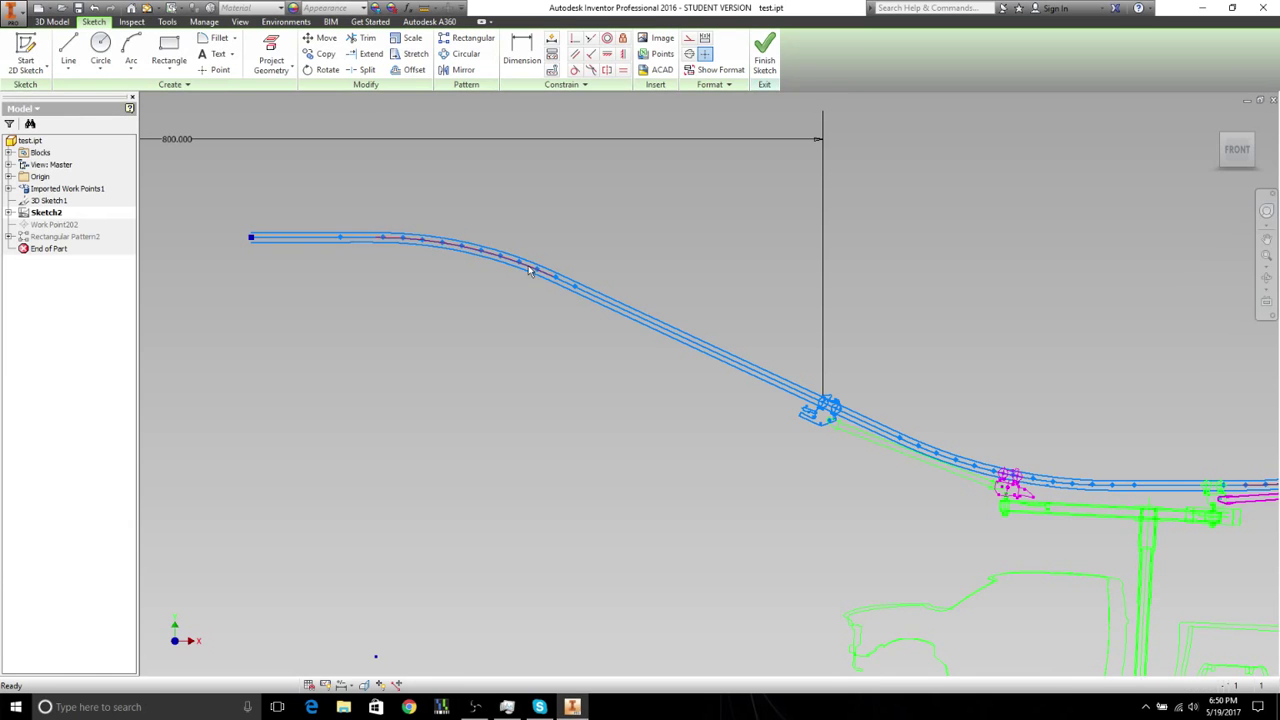
left_click(533, 270)
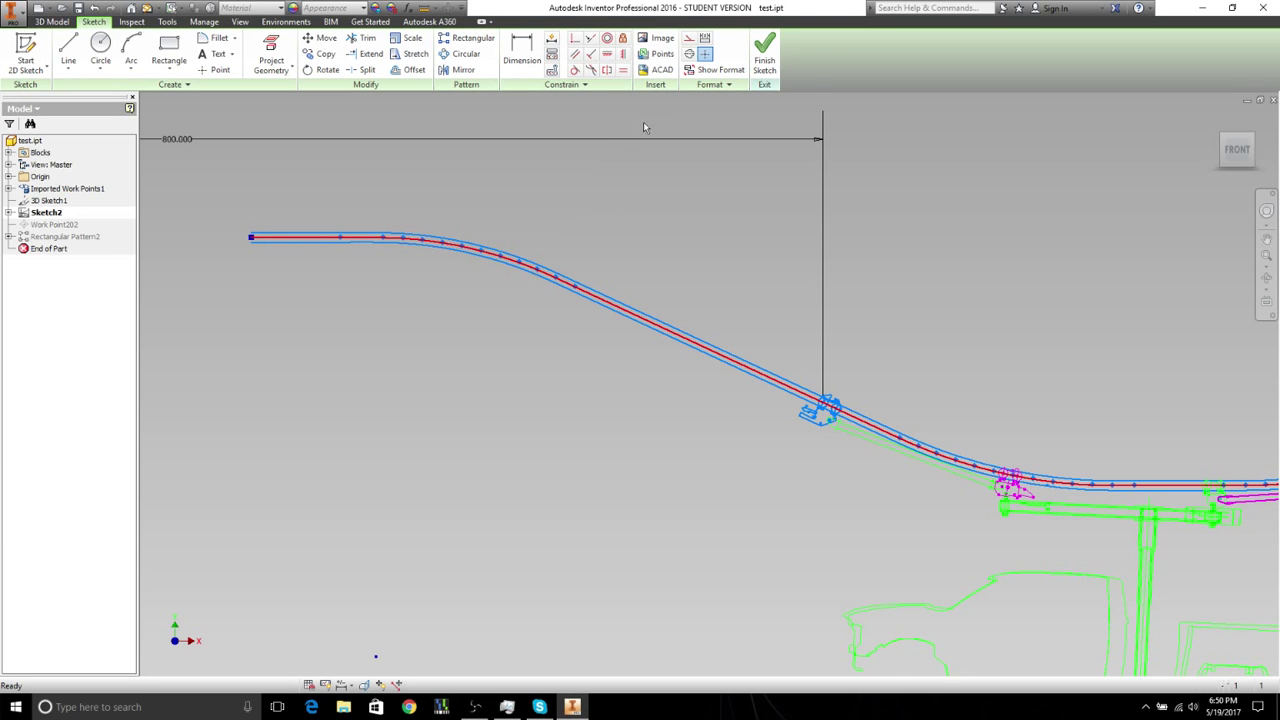
left_click(622, 38)
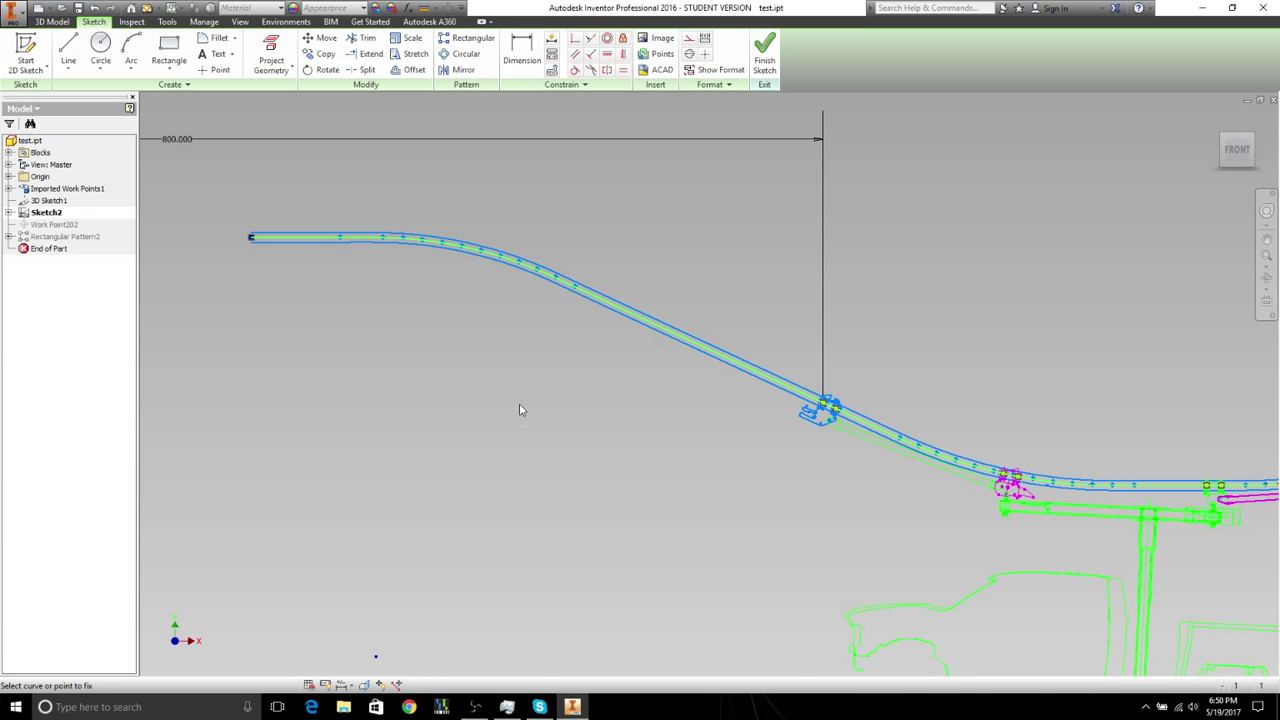
scroll(452, 413, "down", 2)
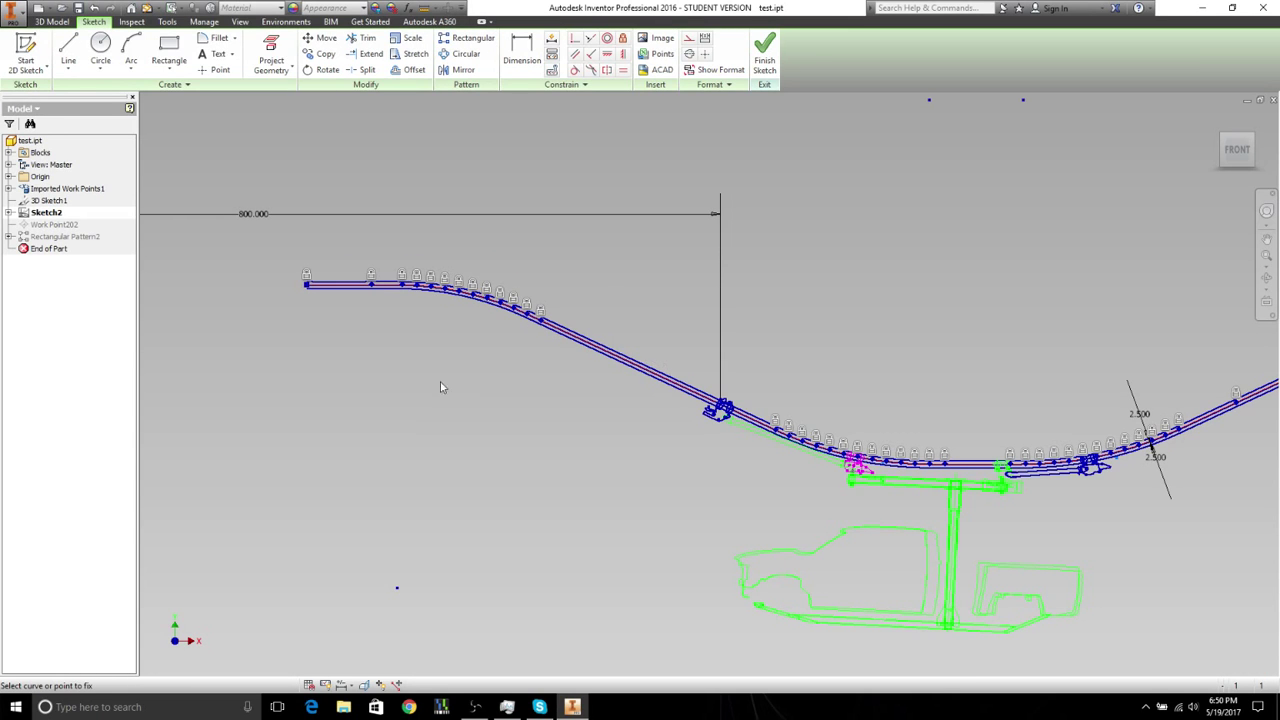
key("F2")
middle_click_drag(661, 378, 748, 376)
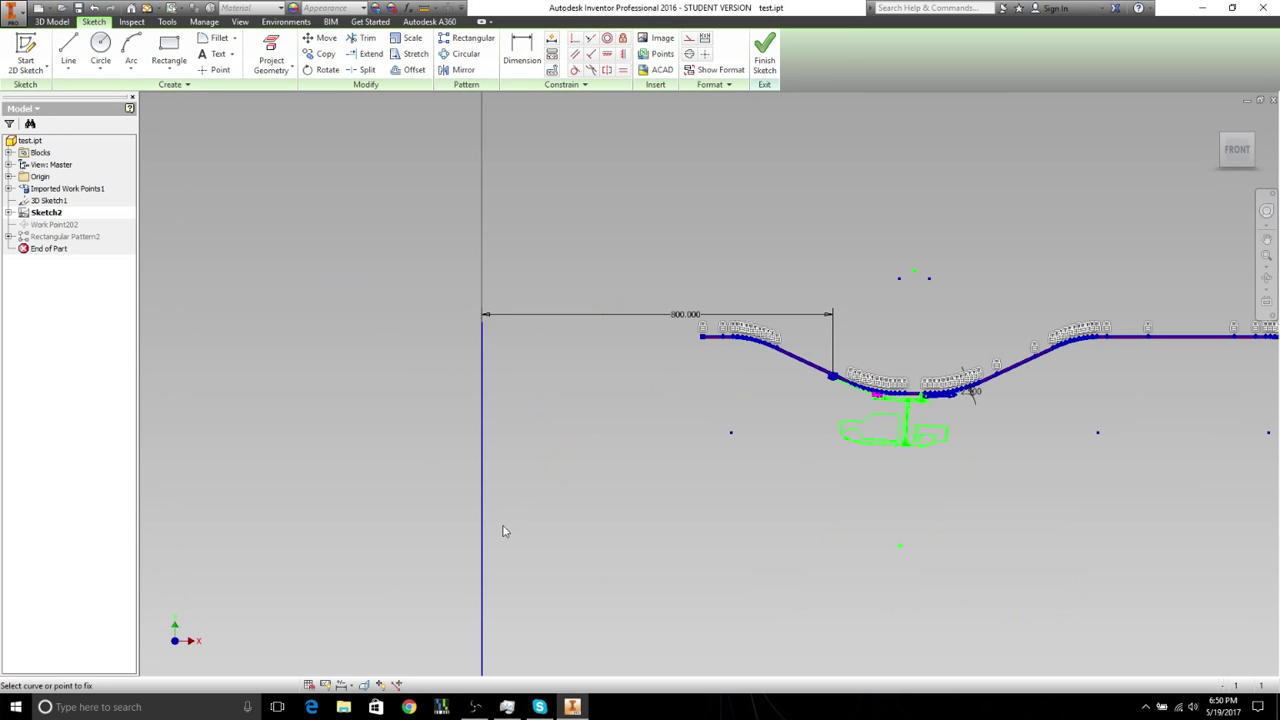
Step: End the Fix constraint command and finish editing the track sketch
key("Escape")
middle_click_drag(633, 555, 483, 437)
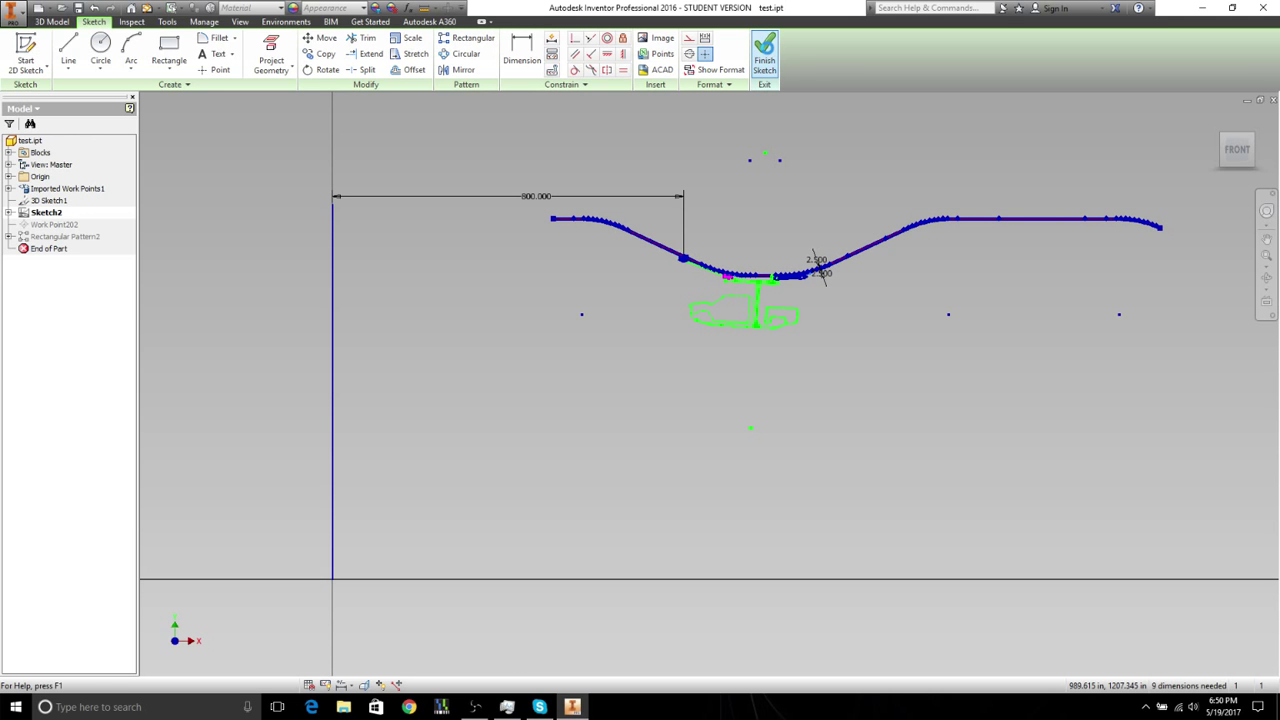
left_click(764, 58)
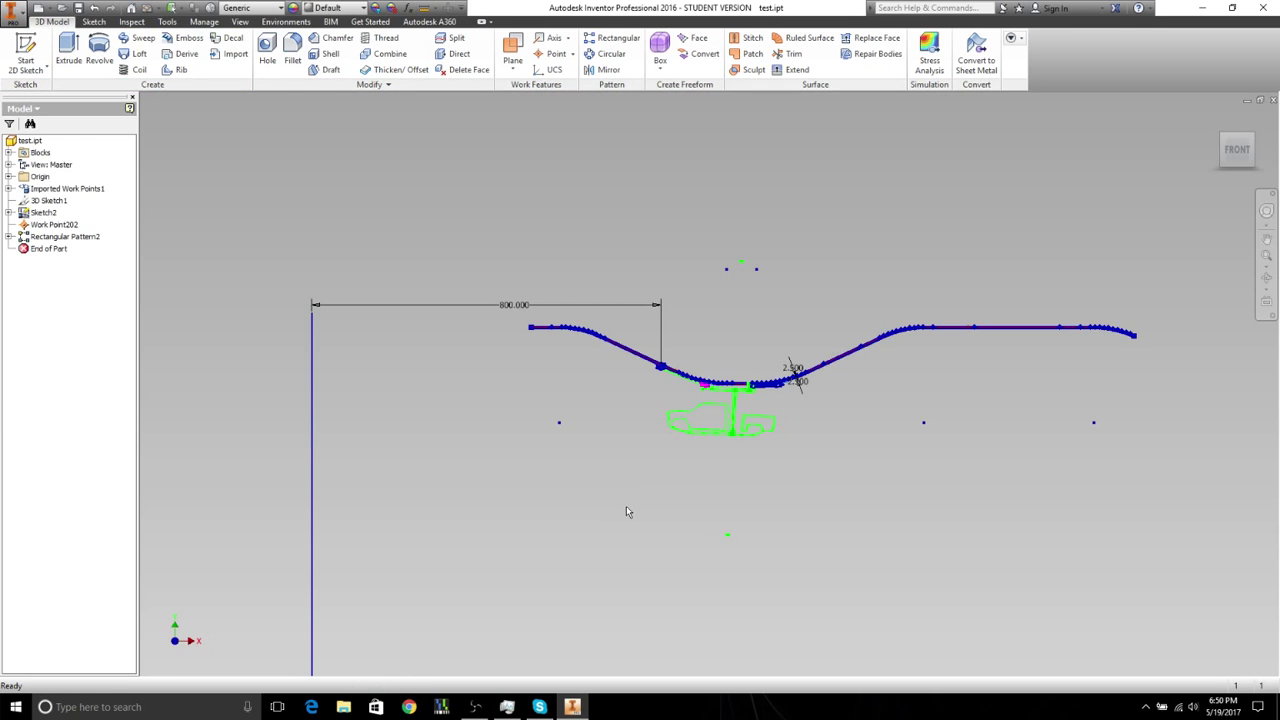
Step: Copy Sketch2 and paste three copies of it onto the XY plane
left_click(43, 213)
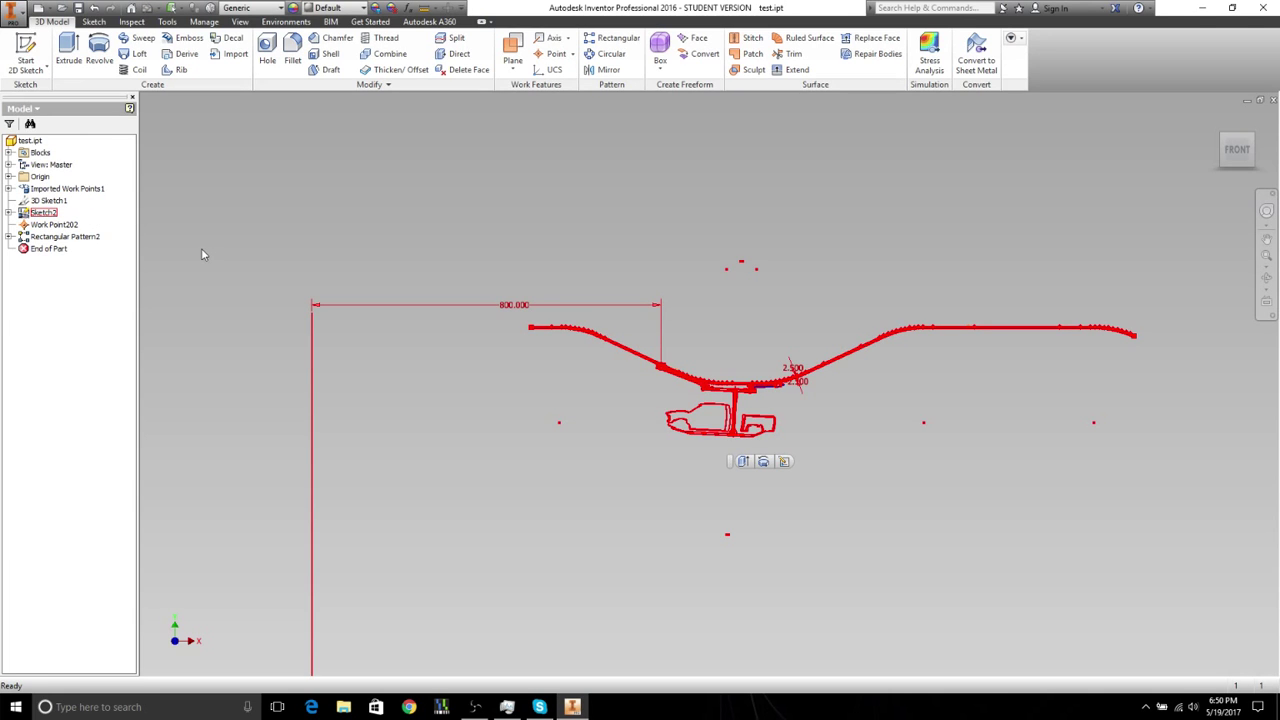
left_click(8, 177)
left_click(56, 214)
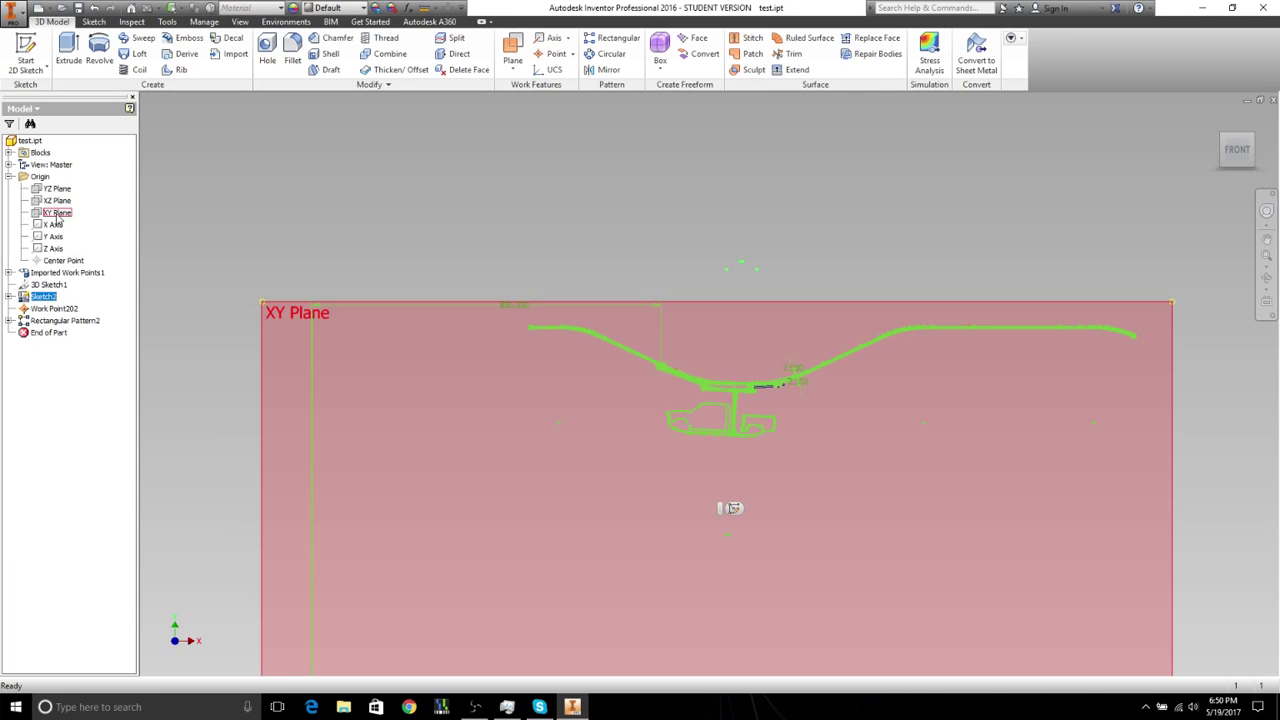
left_click(58, 215)
key("ctrl+v")
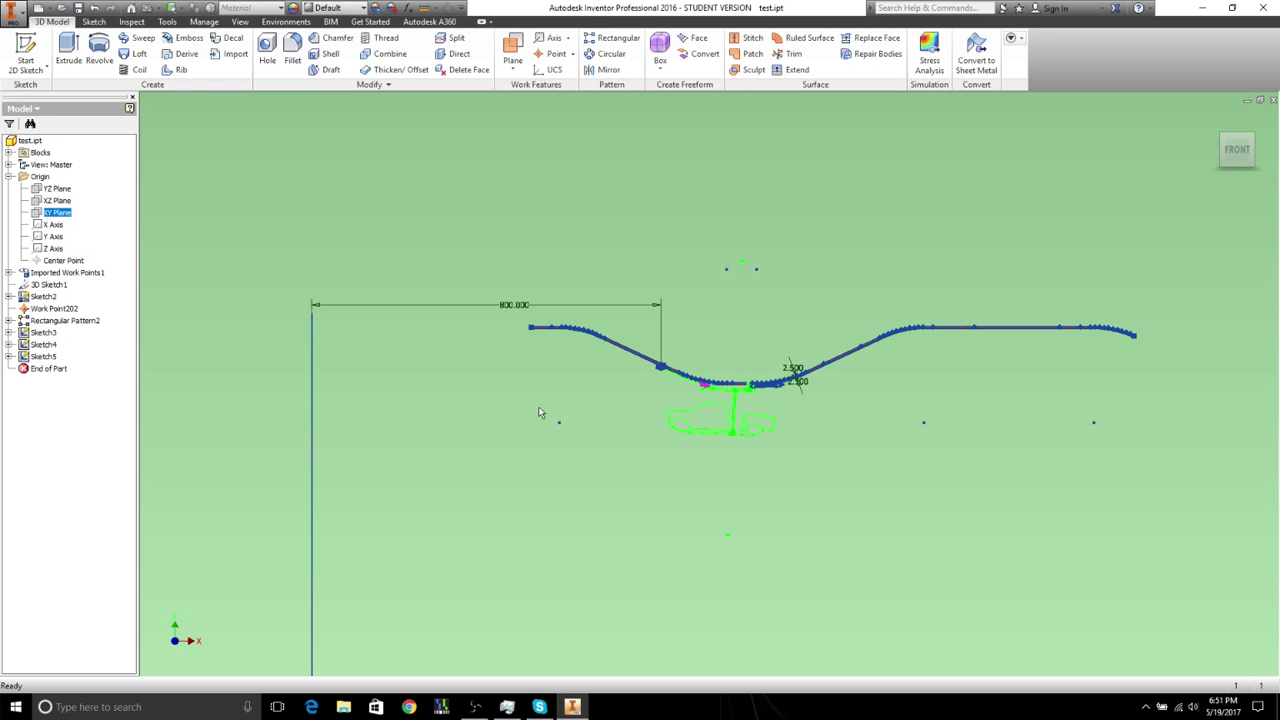
Step: Set the last sketch copy's distance parameter d19 to 1200 in and close the parameter list
left_click(407, 9)
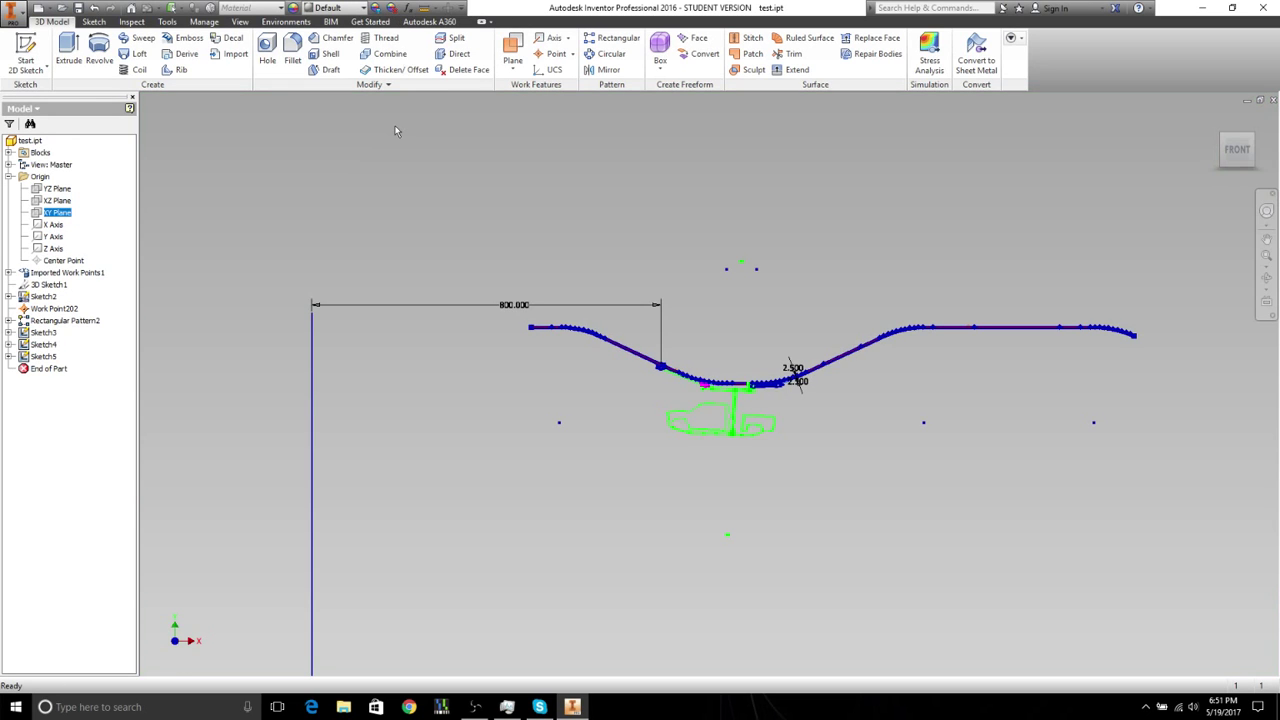
left_click(407, 9)
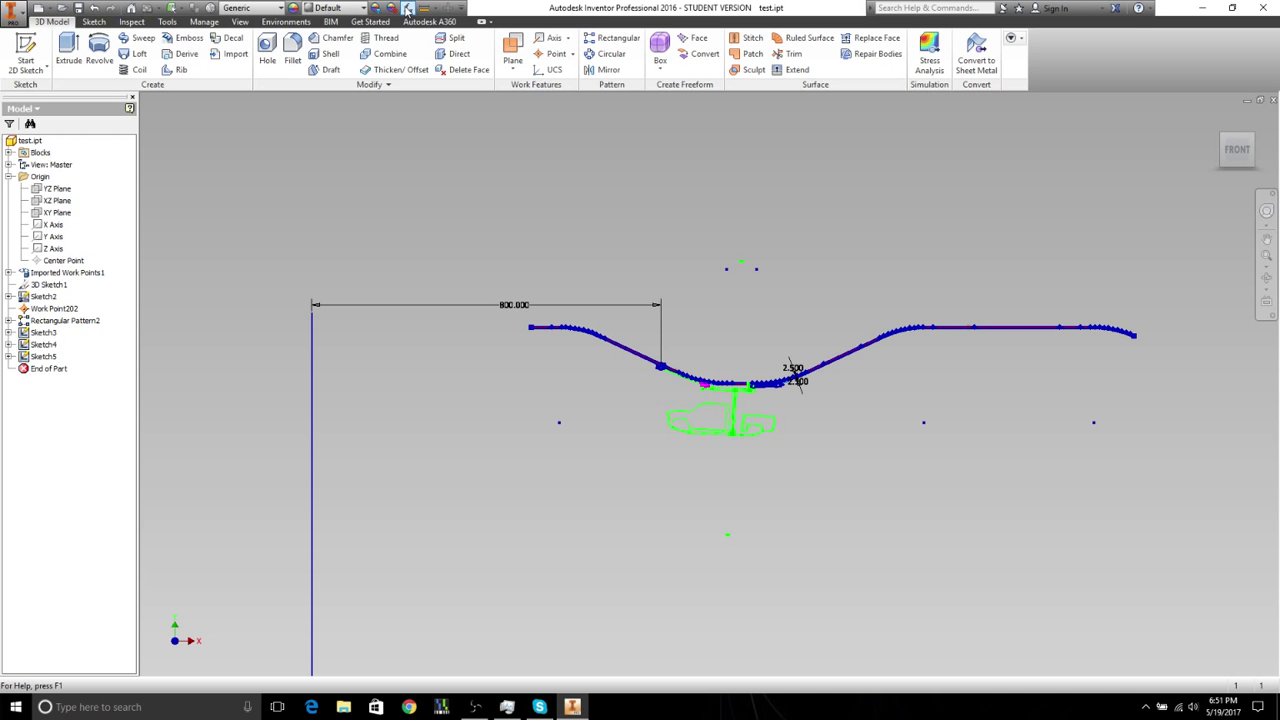
left_click(407, 9)
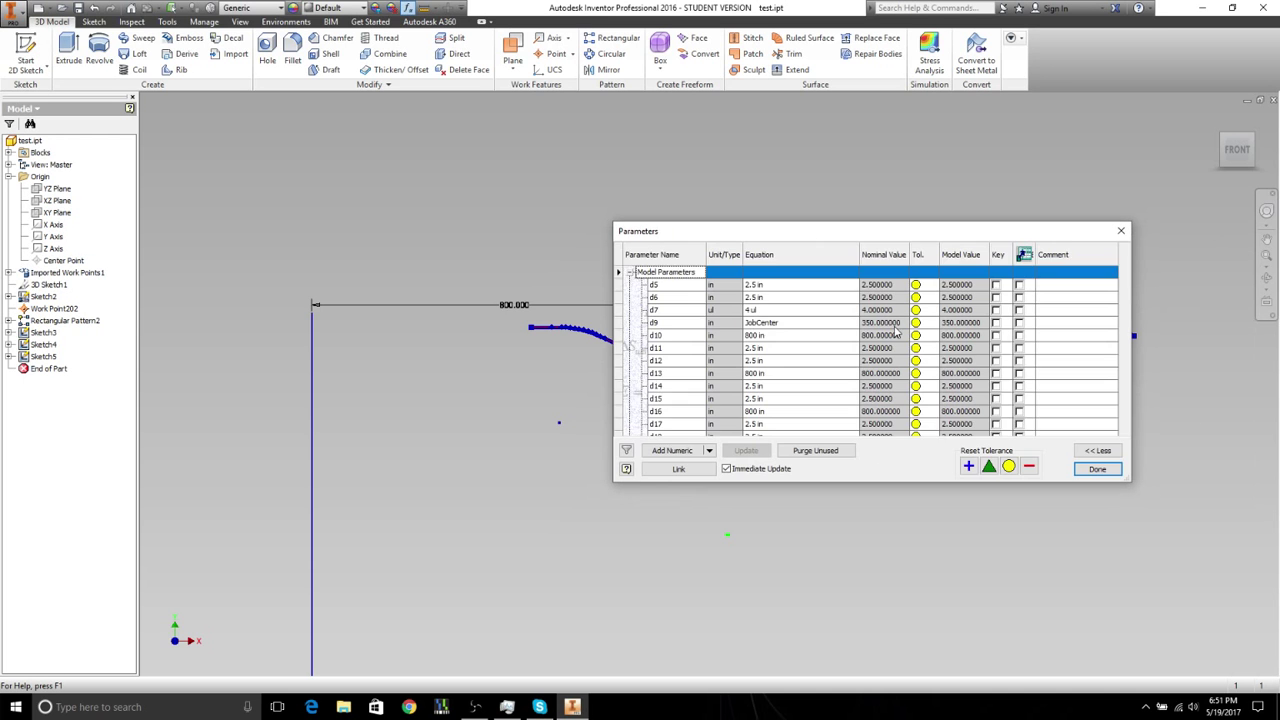
scroll(895, 345, "up", 2)
scroll(778, 348, "down", 2)
scroll(778, 348, "up", 2)
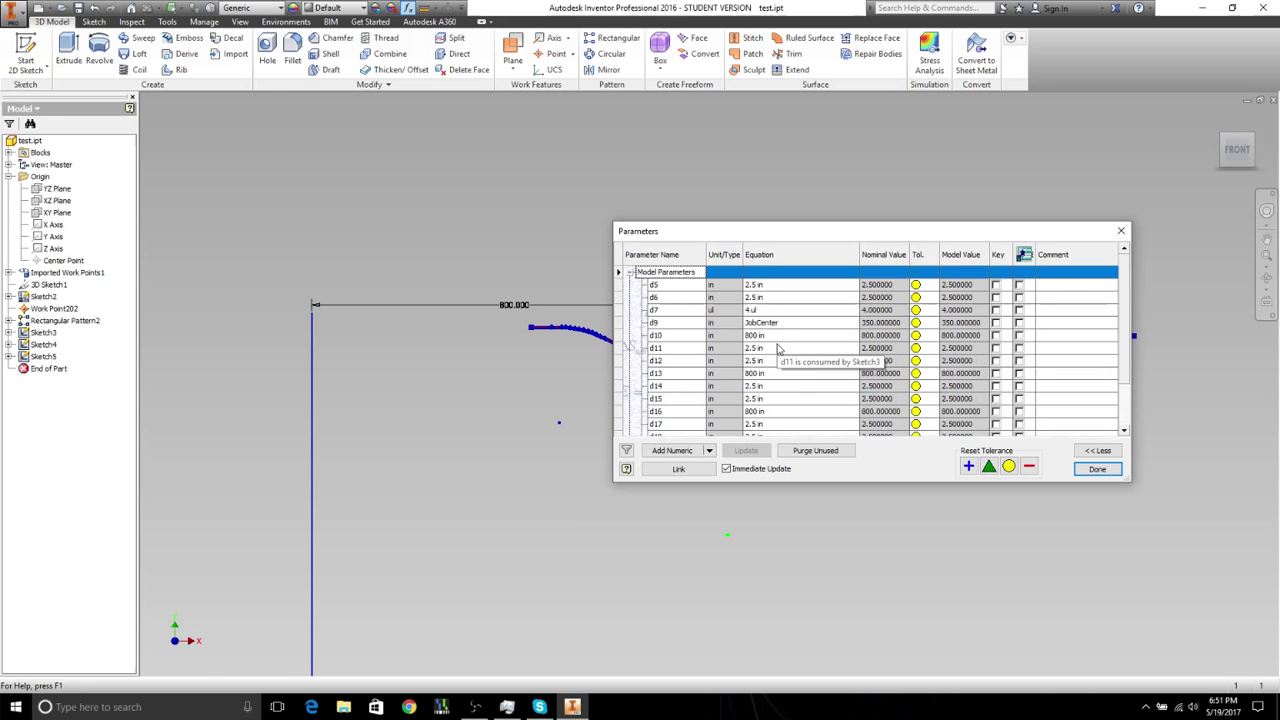
scroll(778, 348, "down", 2)
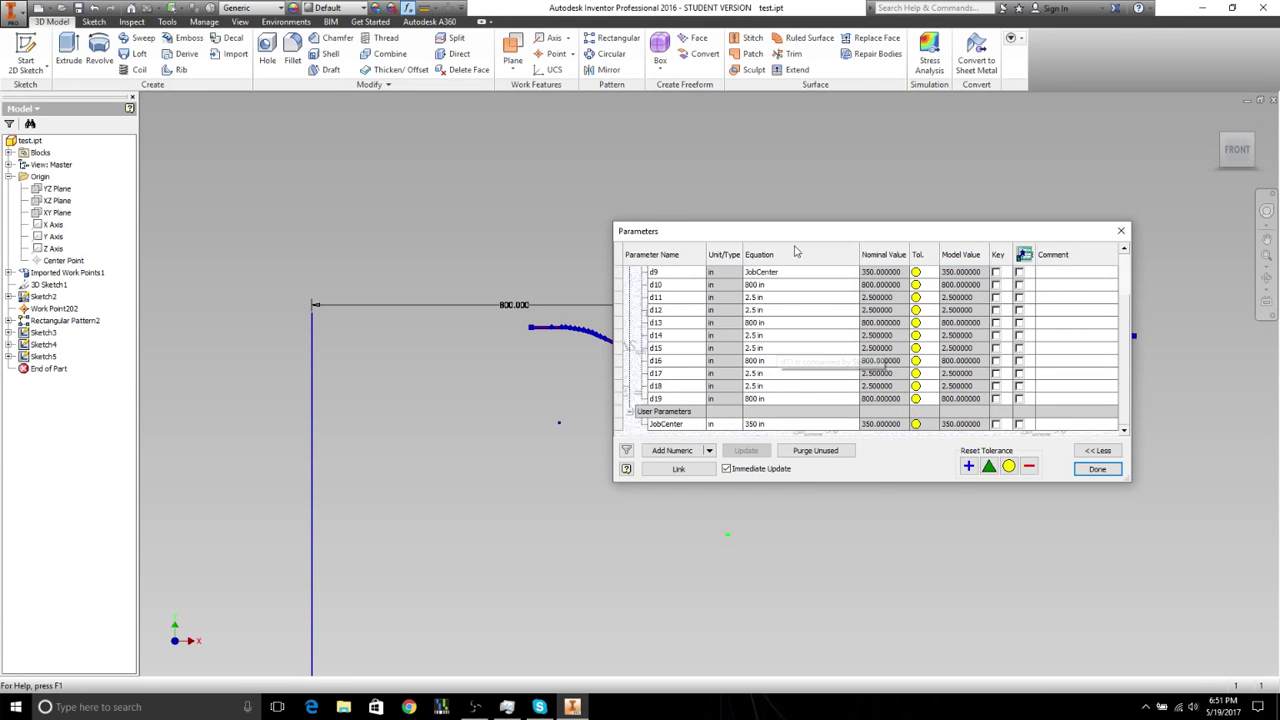
left_click_drag(810, 225, 604, 452)
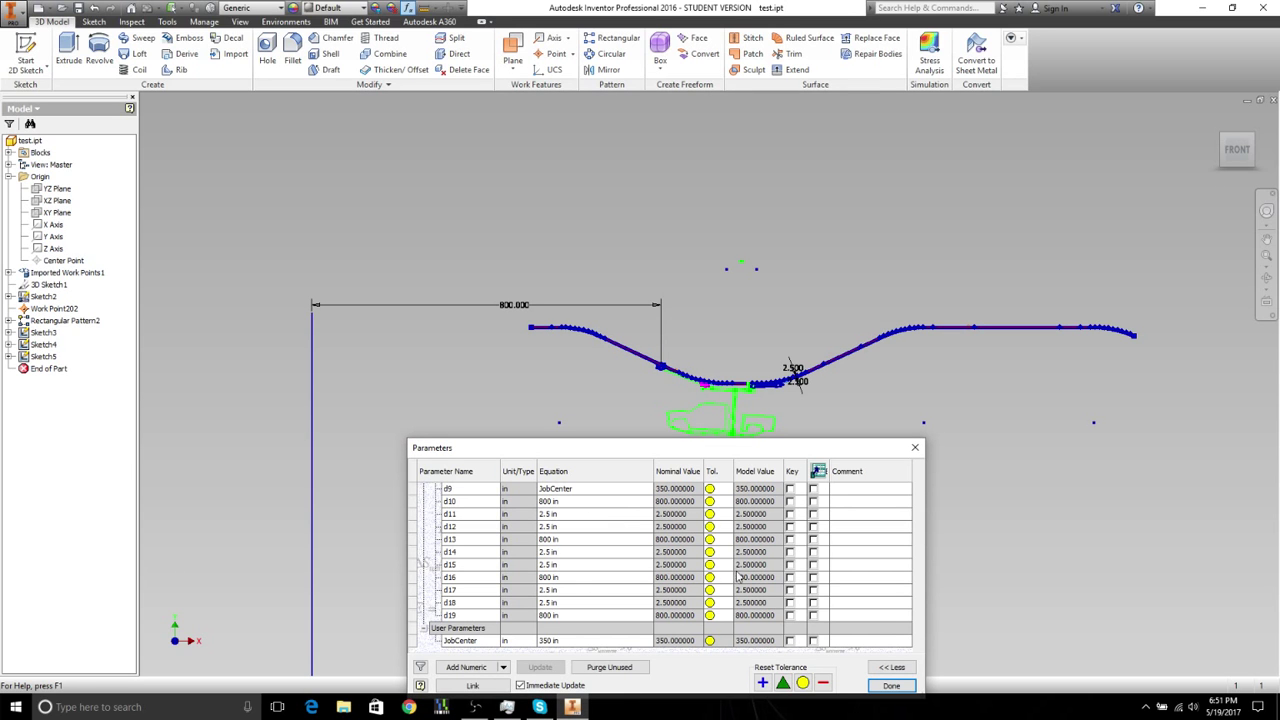
left_click(574, 617)
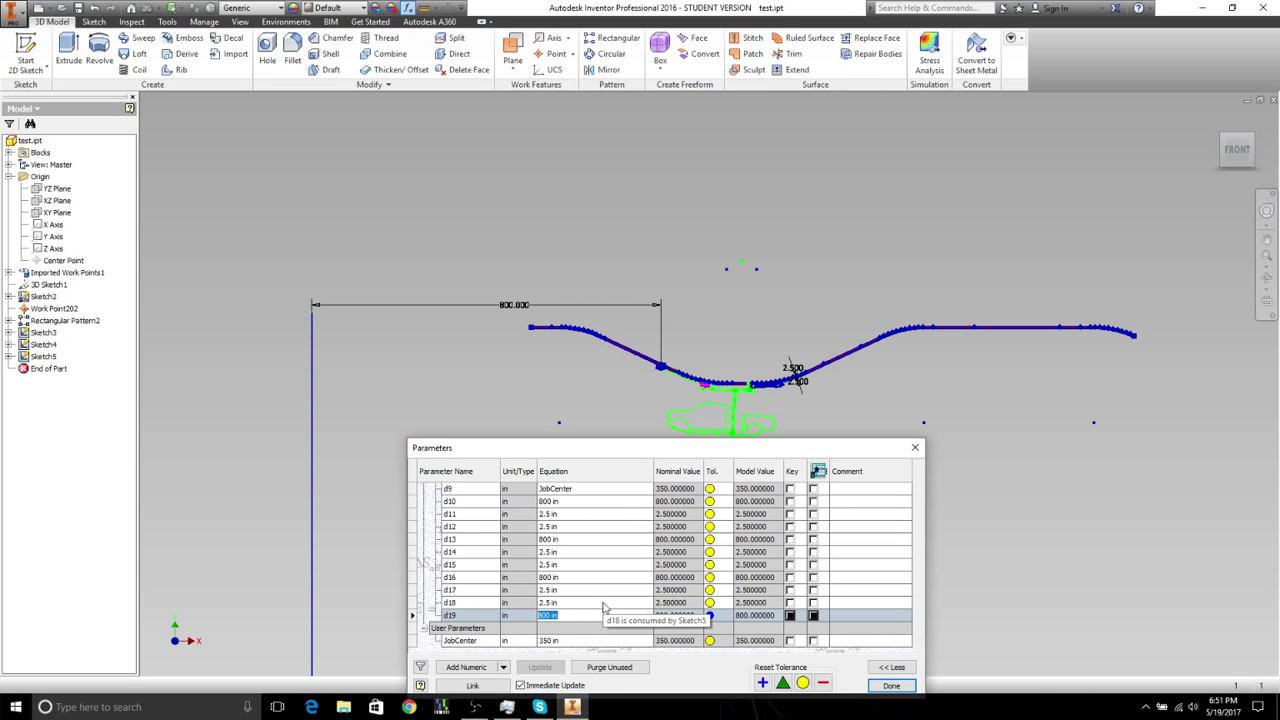
type("1200")
key("Return")
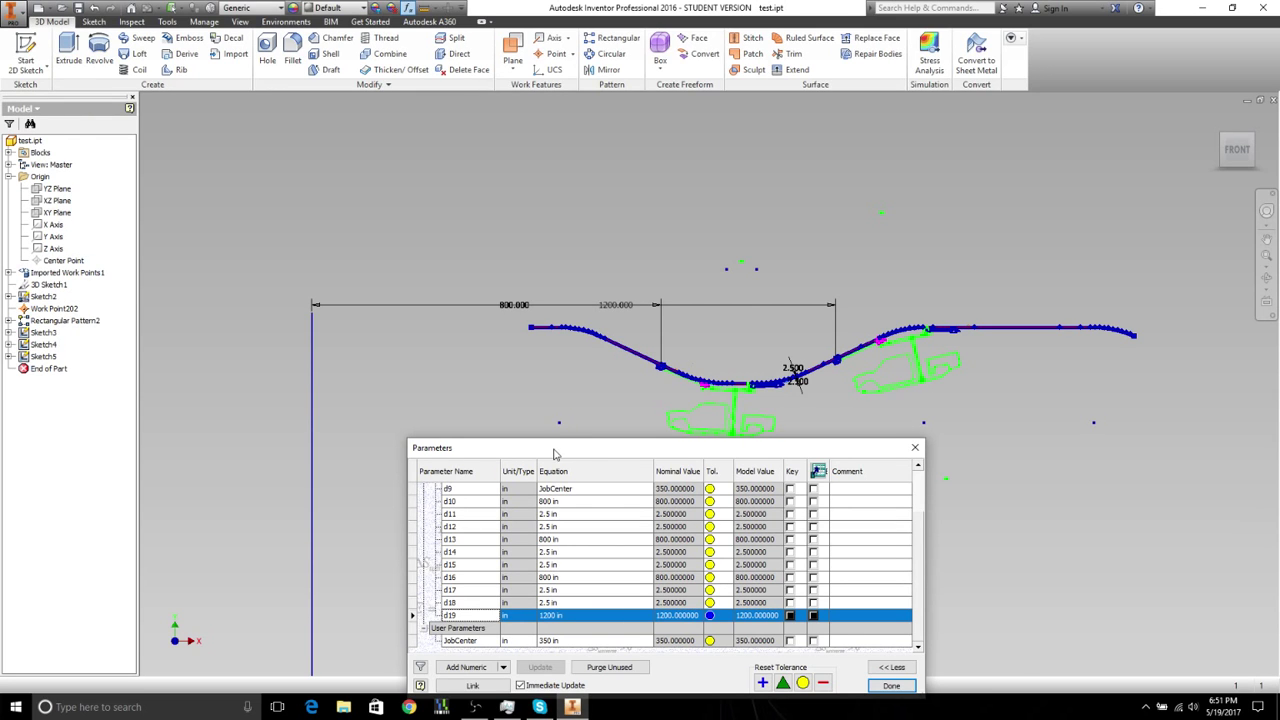
left_click_drag(555, 454, 368, 286)
scroll(386, 394, "up", 2)
scroll(386, 394, "down", 2)
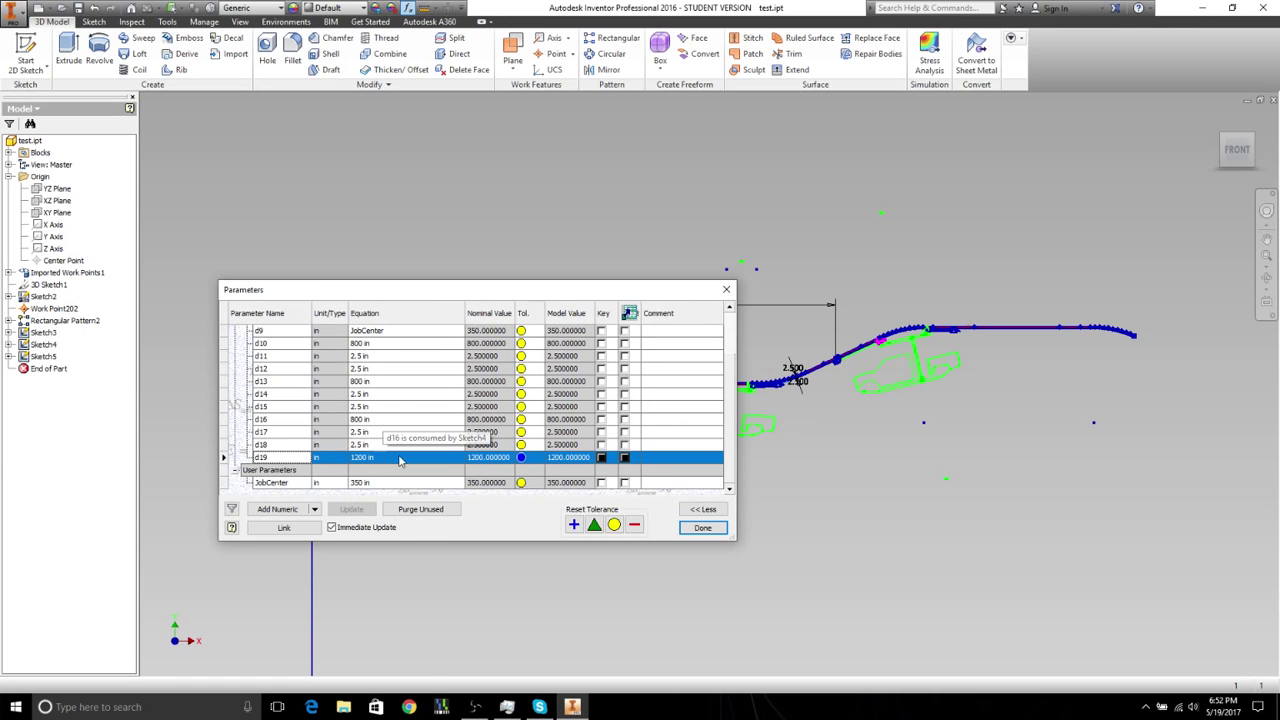
mouse_move(408, 296)
left_mouse_down()
mouse_move(603, 410)
mouse_move(745, 463)
mouse_move(736, 373)
left_mouse_up()
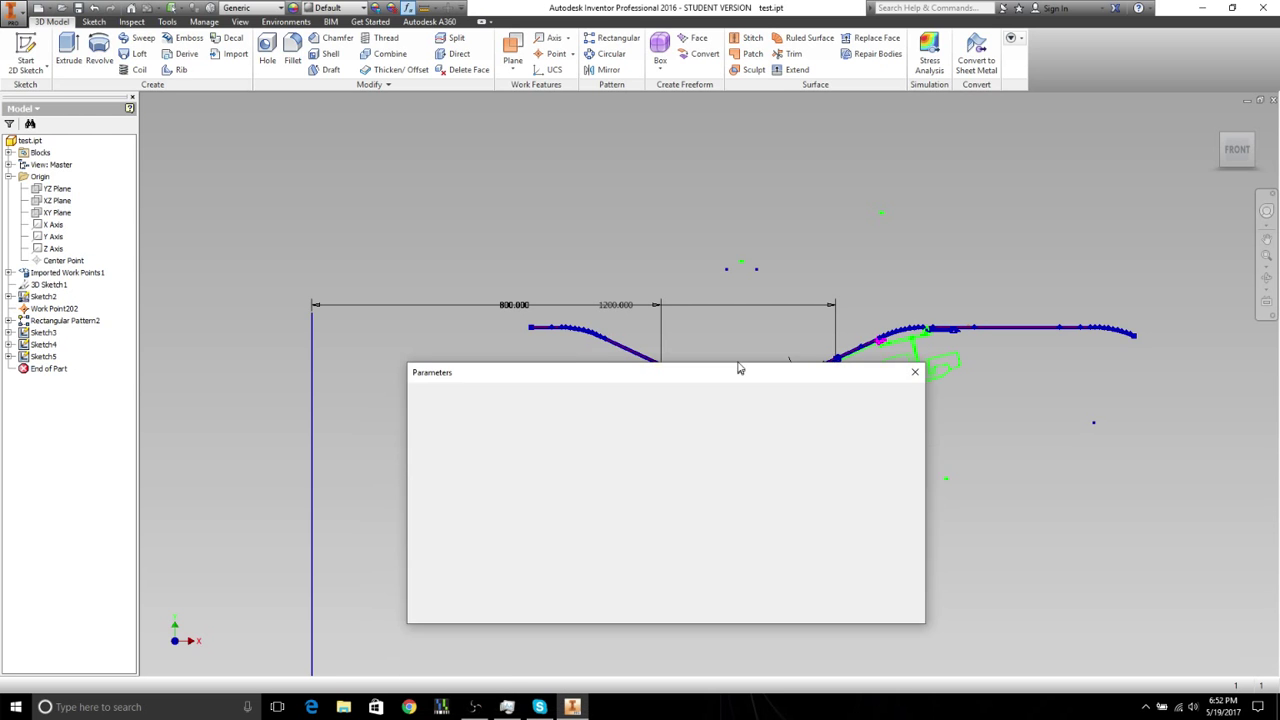
left_click(911, 373)
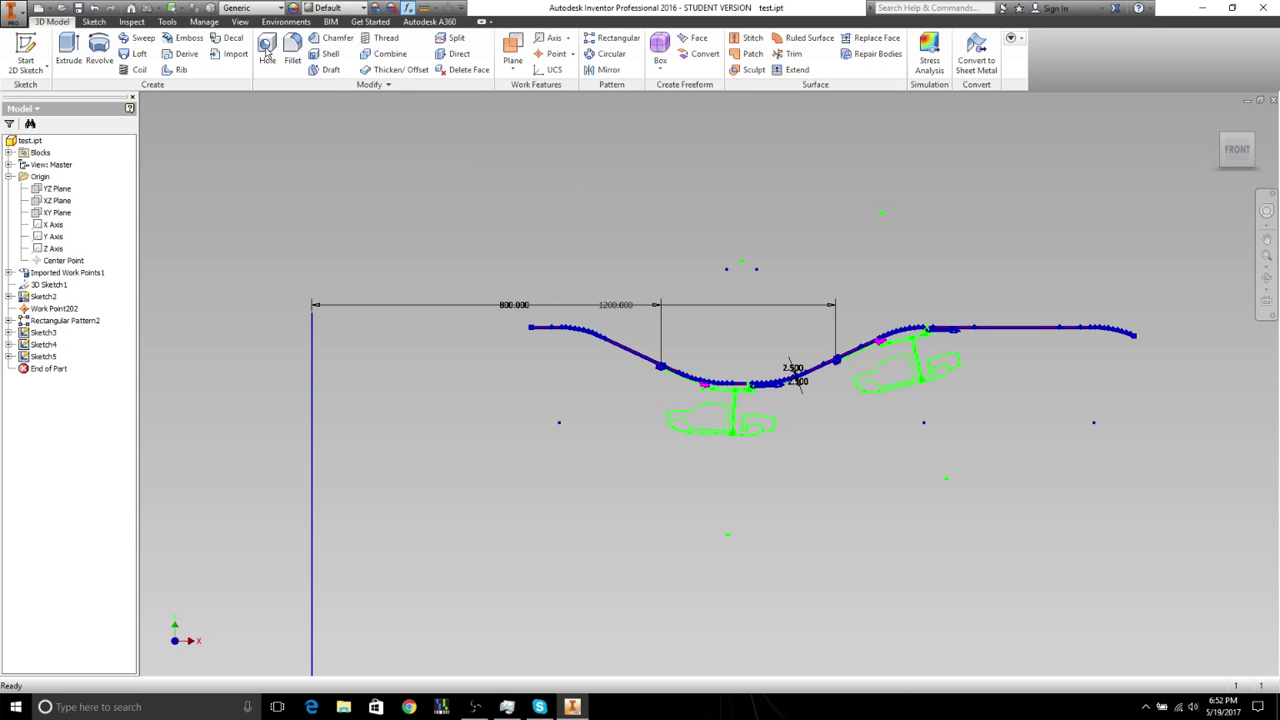
Step: Try to run the ExportWorkpoints macro from ExportExcelPoints.ivb
left_click(168, 22)
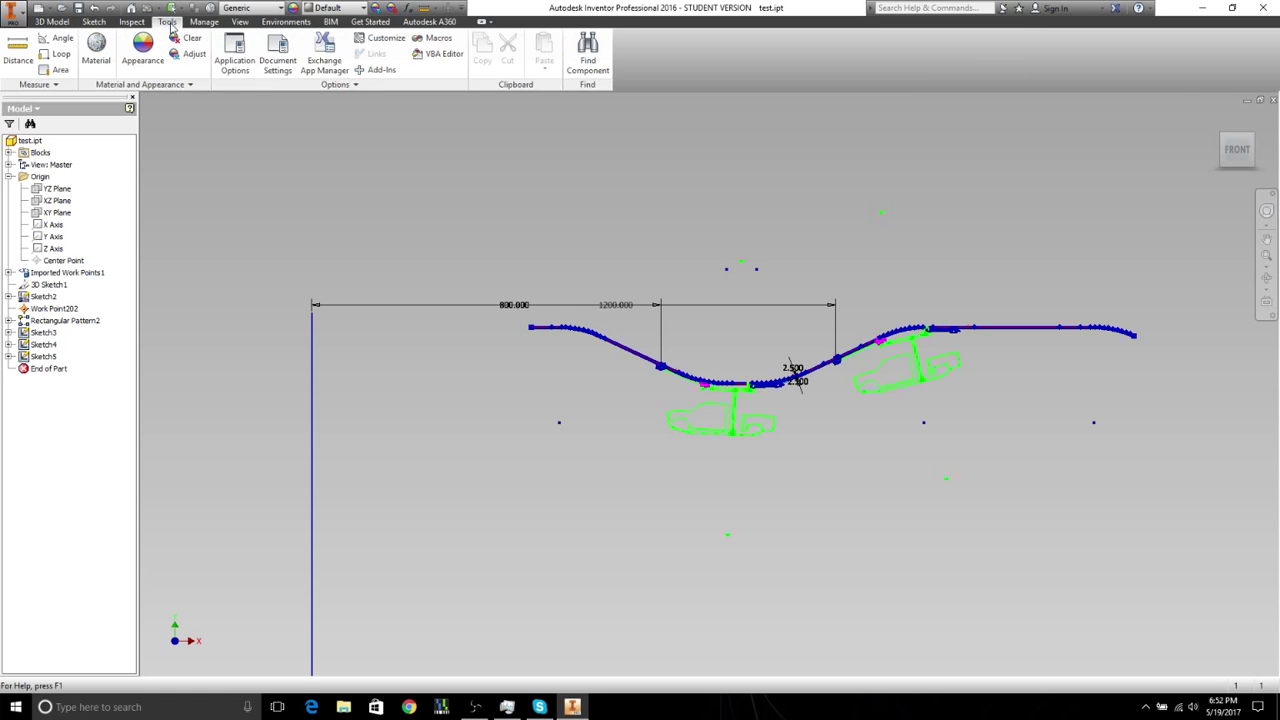
left_click(436, 40)
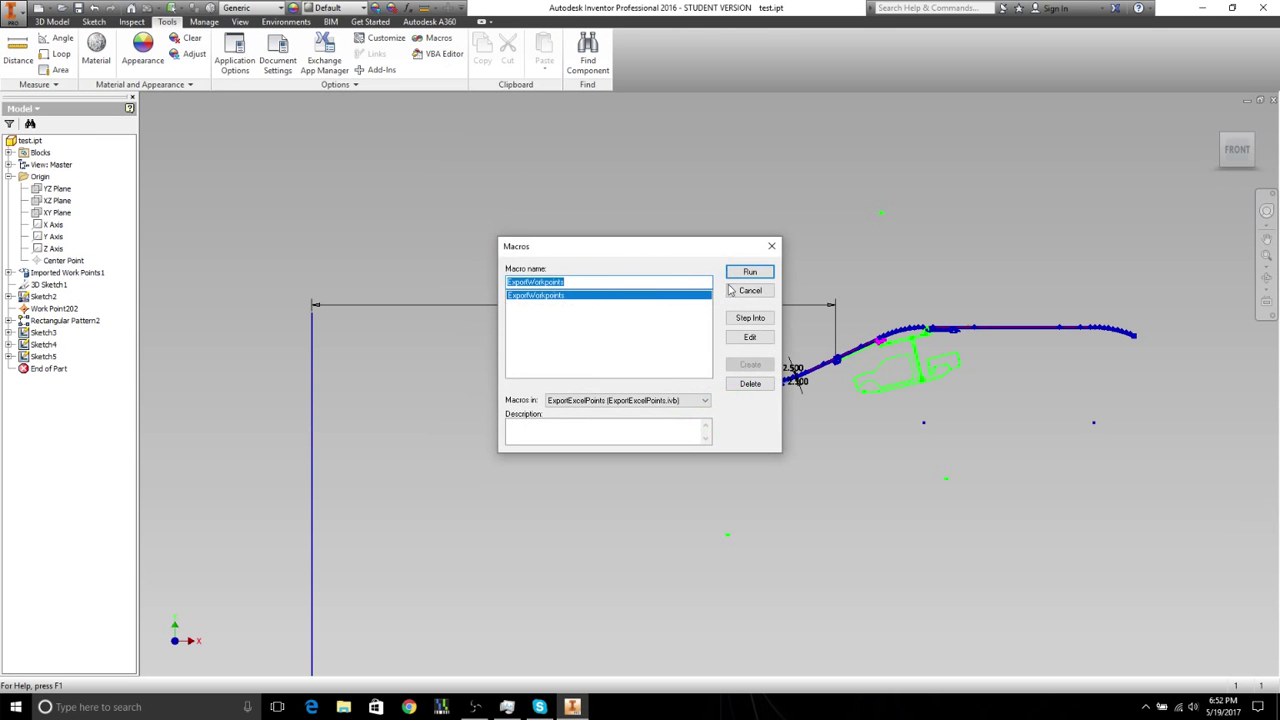
left_click(756, 271)
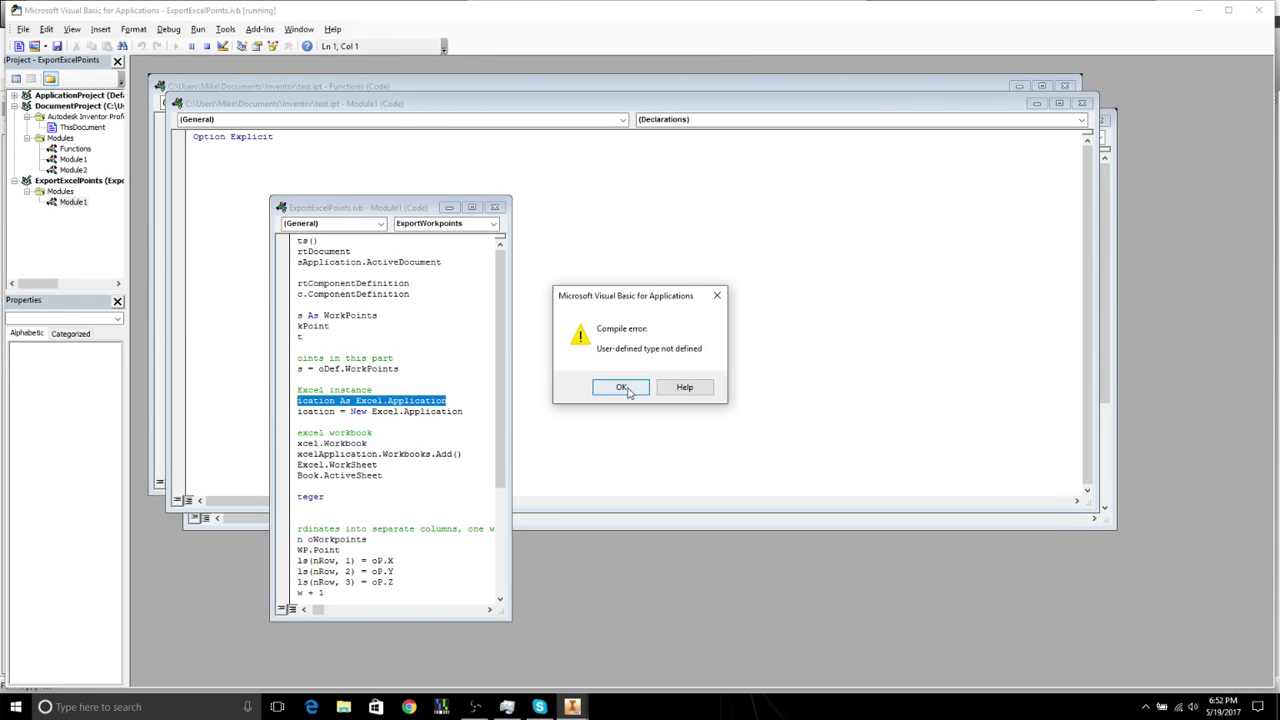
Step: Reset the halted macro and add the Microsoft Excel 16.0 Object Library reference to the ExportExcelPoints project
left_click(628, 389)
left_click(207, 46)
left_click(225, 29)
left_click(262, 48)
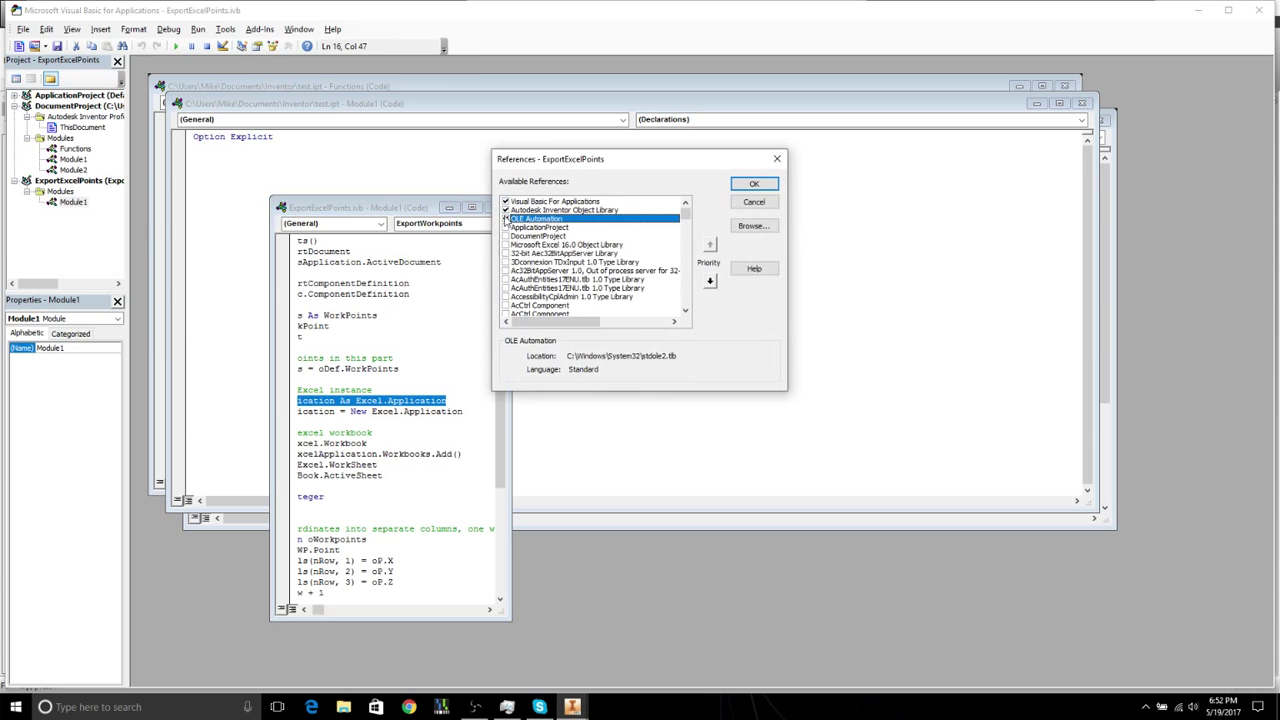
left_click(506, 245)
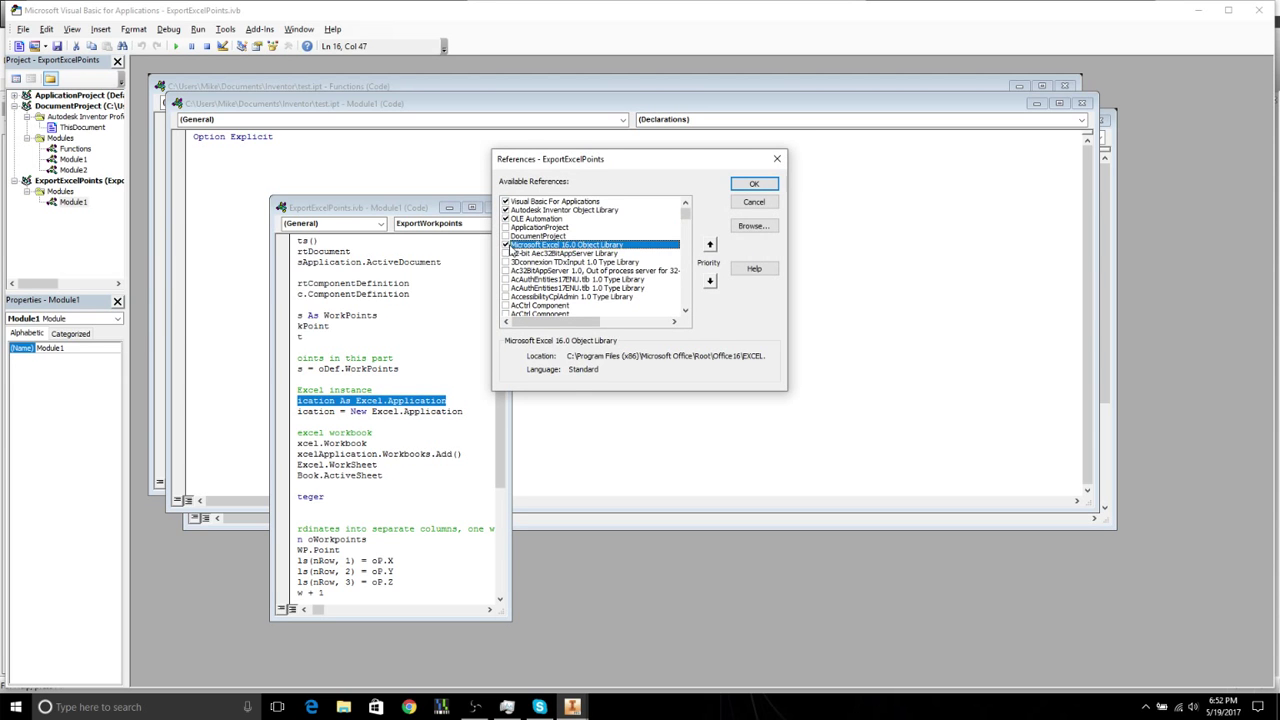
left_click(771, 182)
Step: Run the export macro, replacing the existing test_workpoints.xls, and open that file from the Inventor folder in Excel
left_click(175, 46)
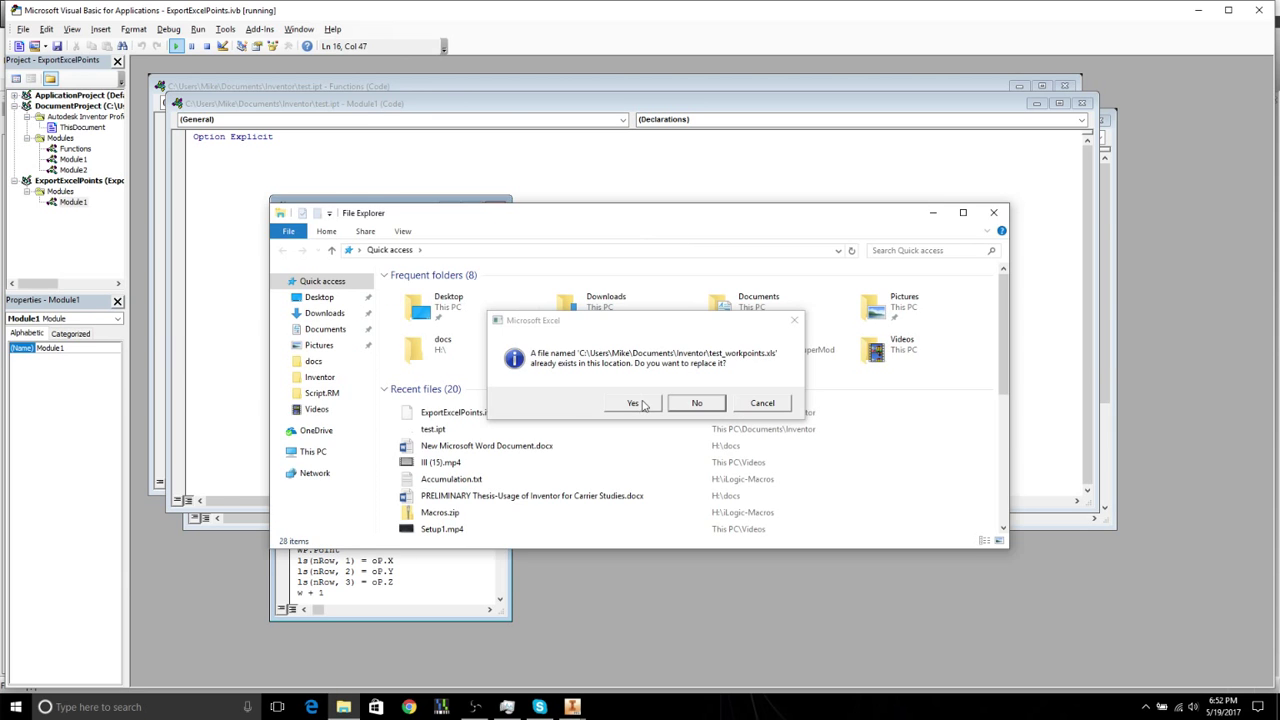
left_click(634, 403)
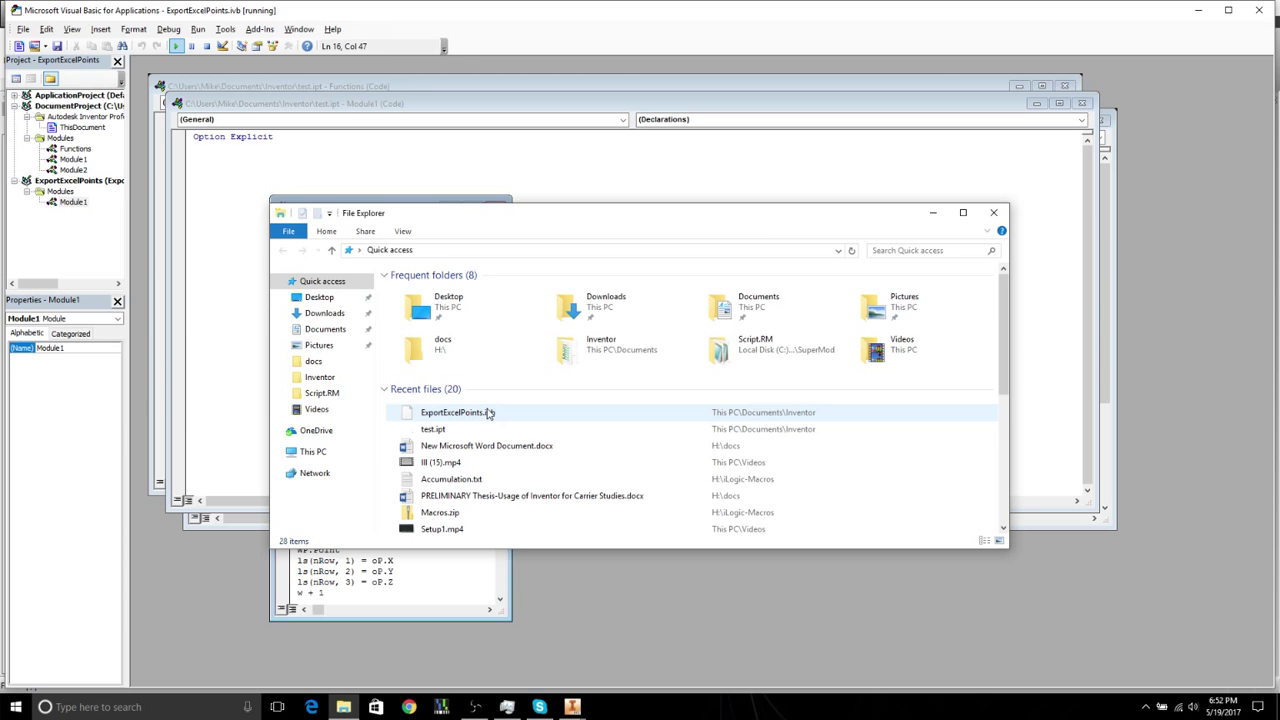
left_click(320, 377)
left_click(450, 484)
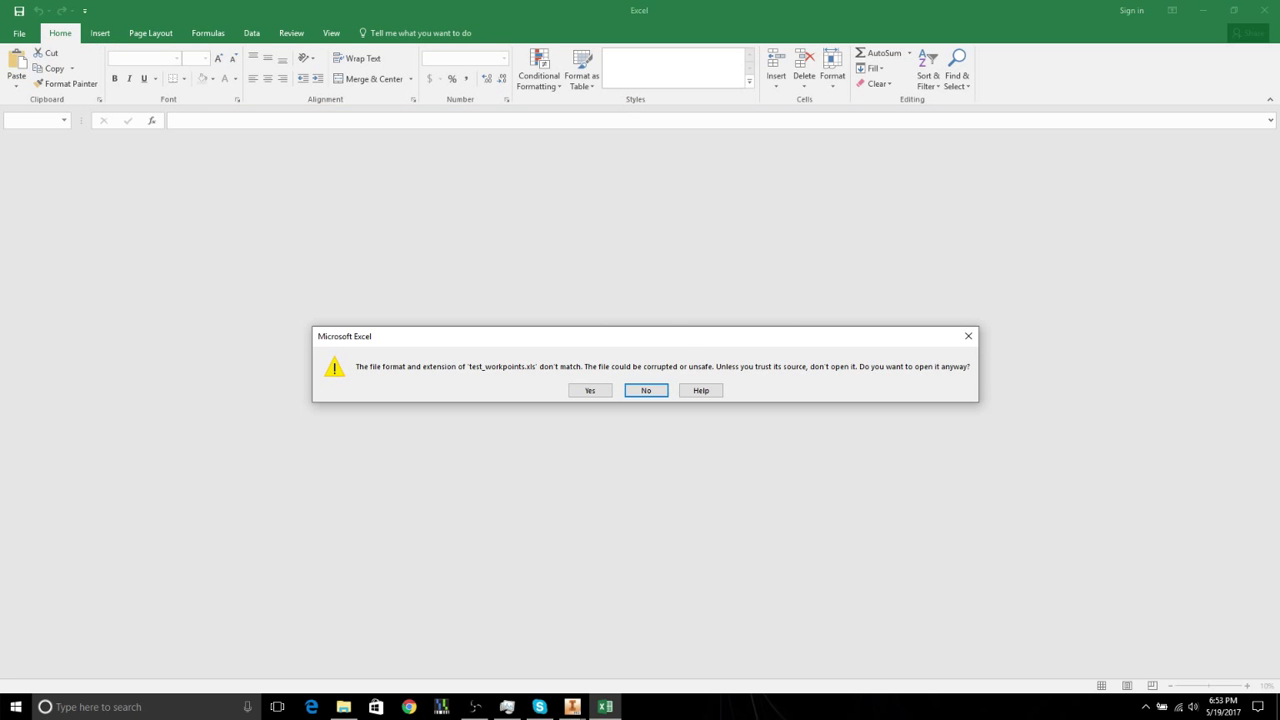
left_click(589, 391)
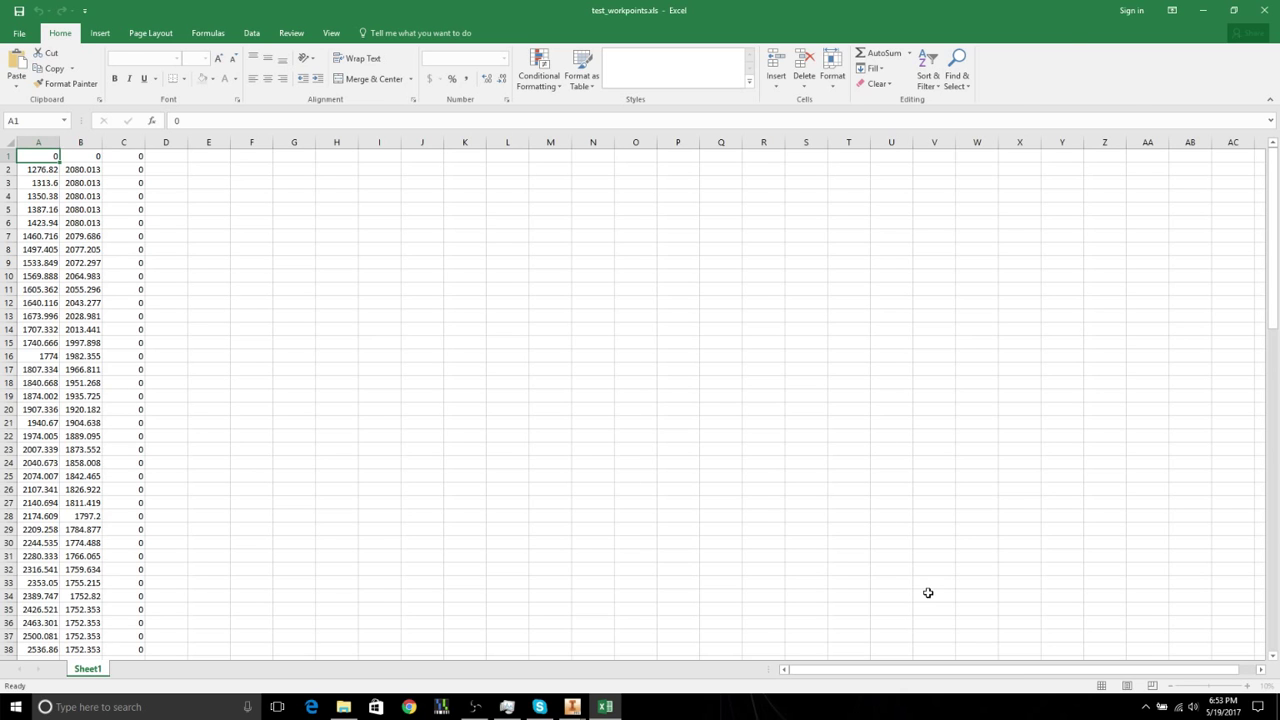
Step: Delete rows 1 to 101 of the exported work point coordinates, keeping only the final four points
left_click(422, 449)
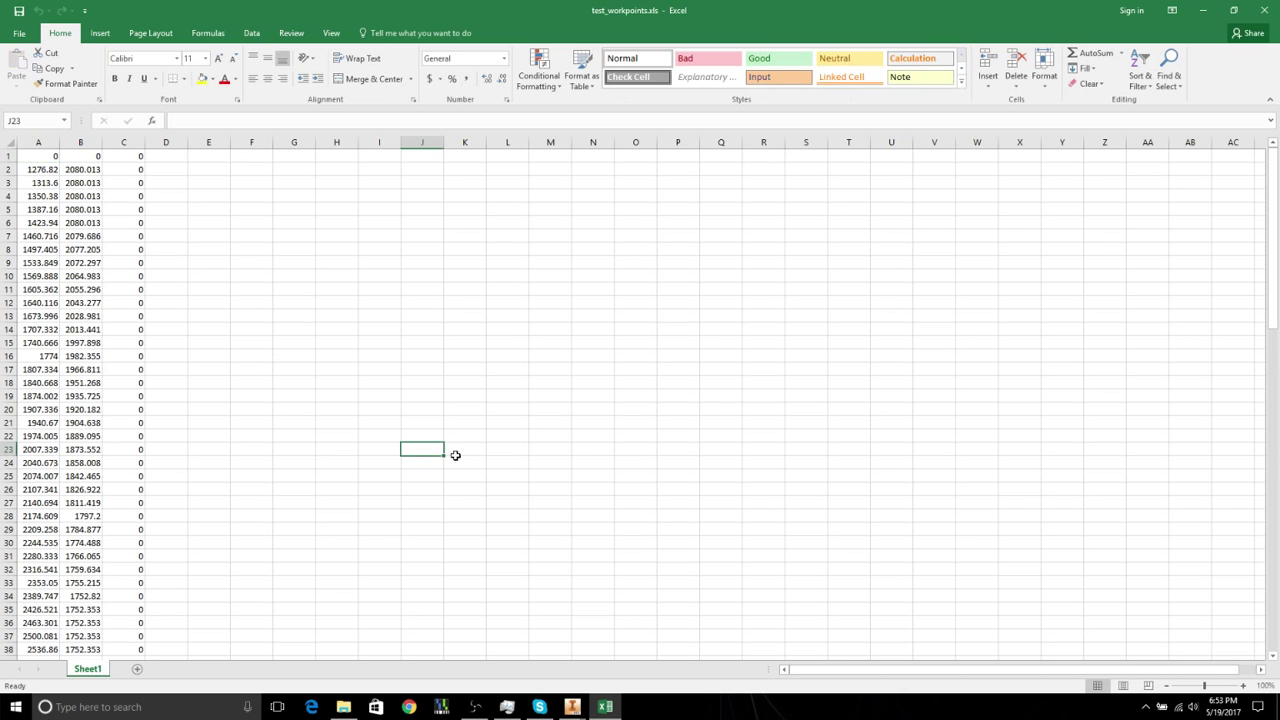
left_click(456, 452)
left_click(336, 338)
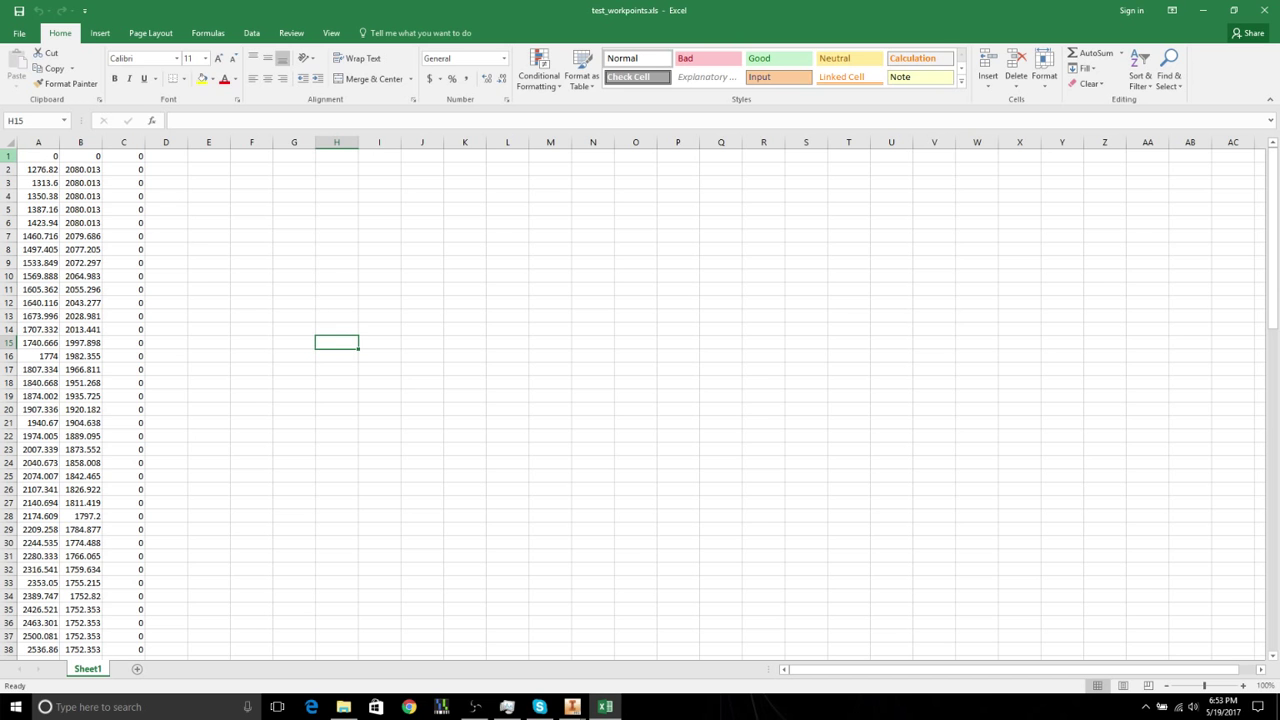
left_click(12, 157)
left_click_drag(12, 157, 20, 552)
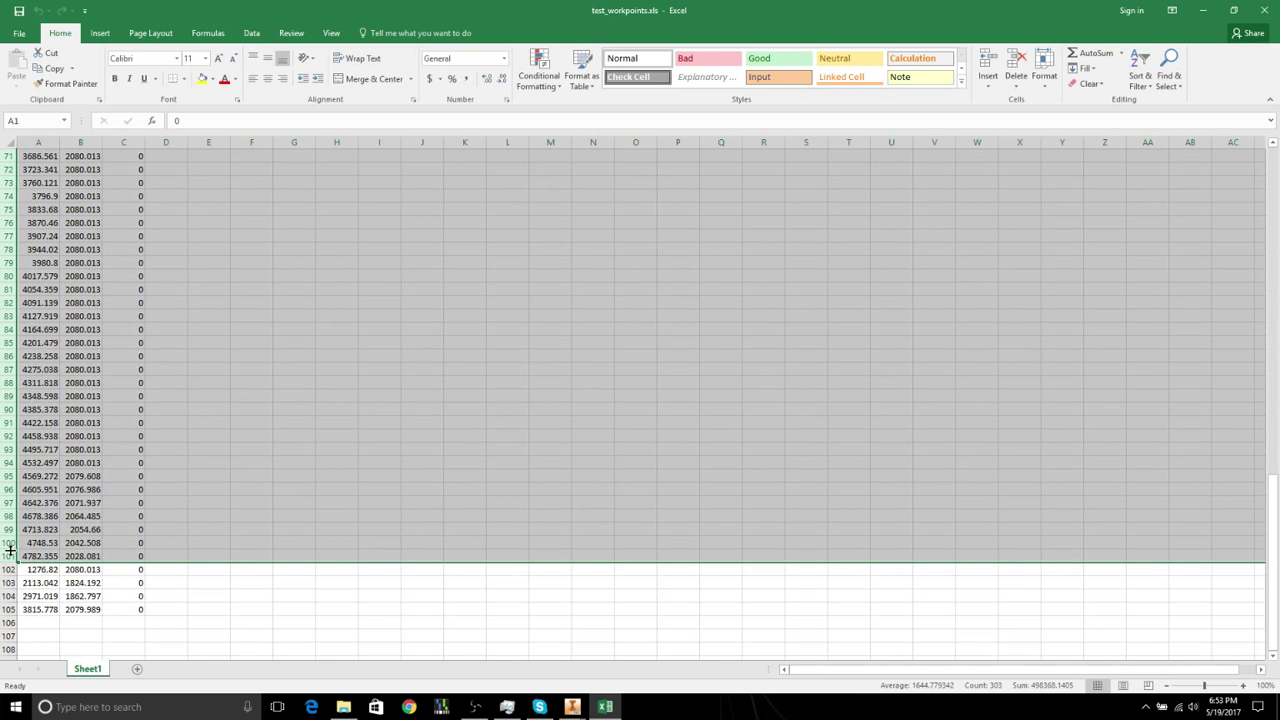
right_click(20, 552)
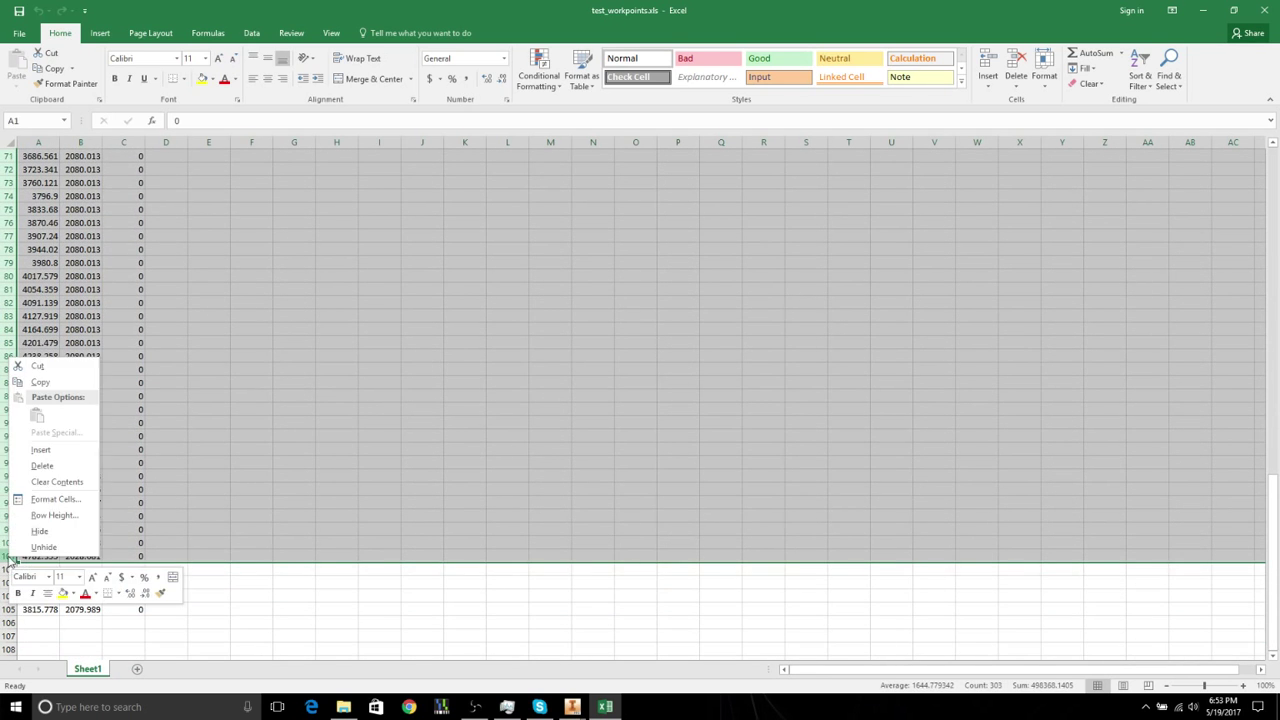
left_click(54, 464)
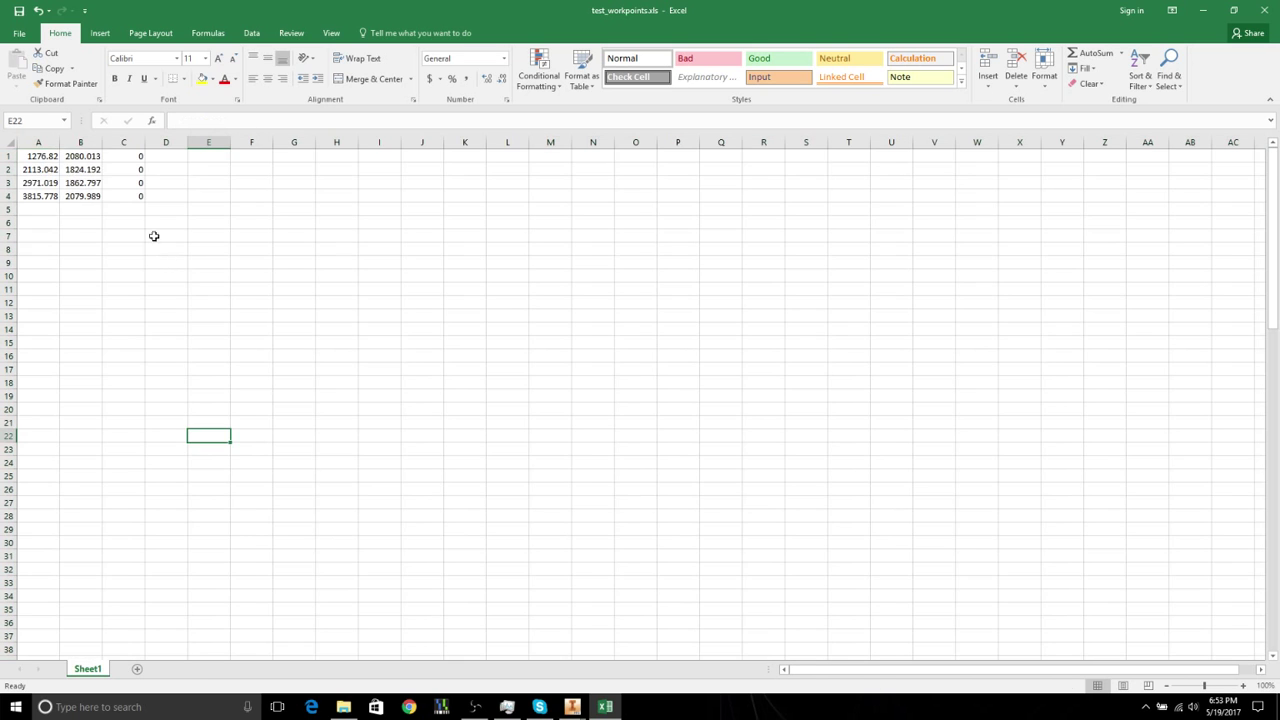
left_click(168, 224)
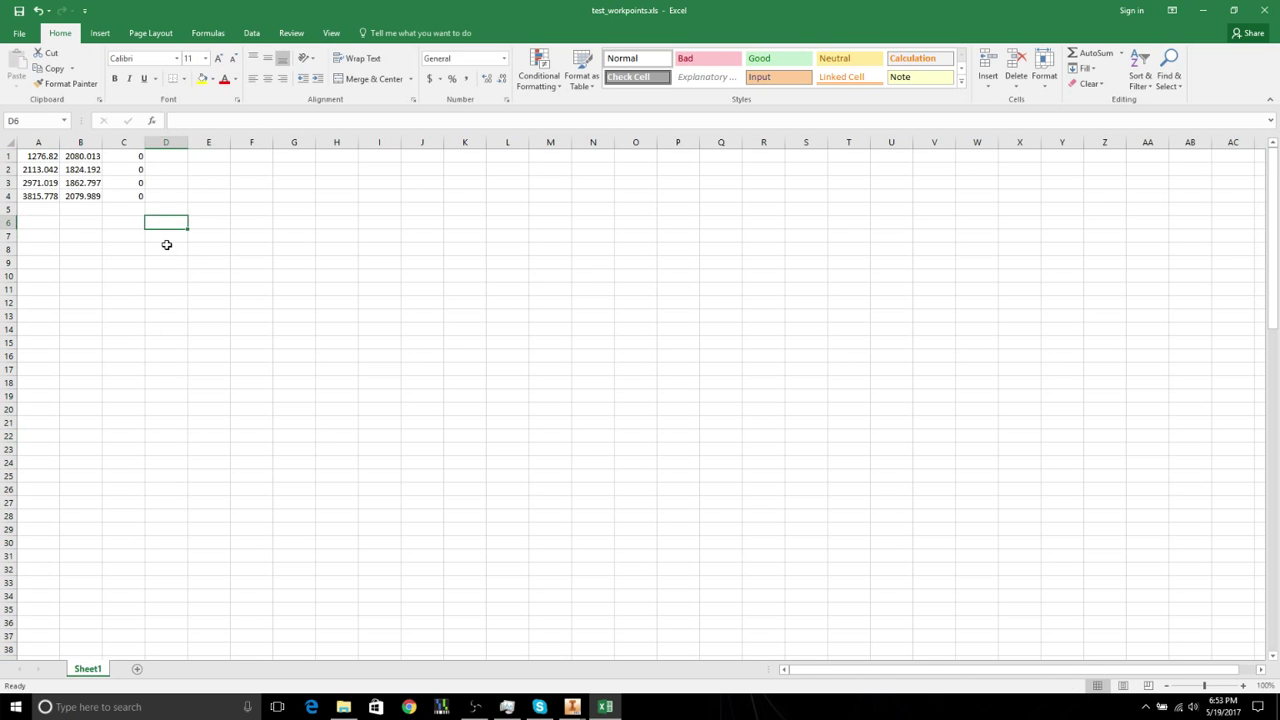
left_click(195, 269)
left_click(196, 288)
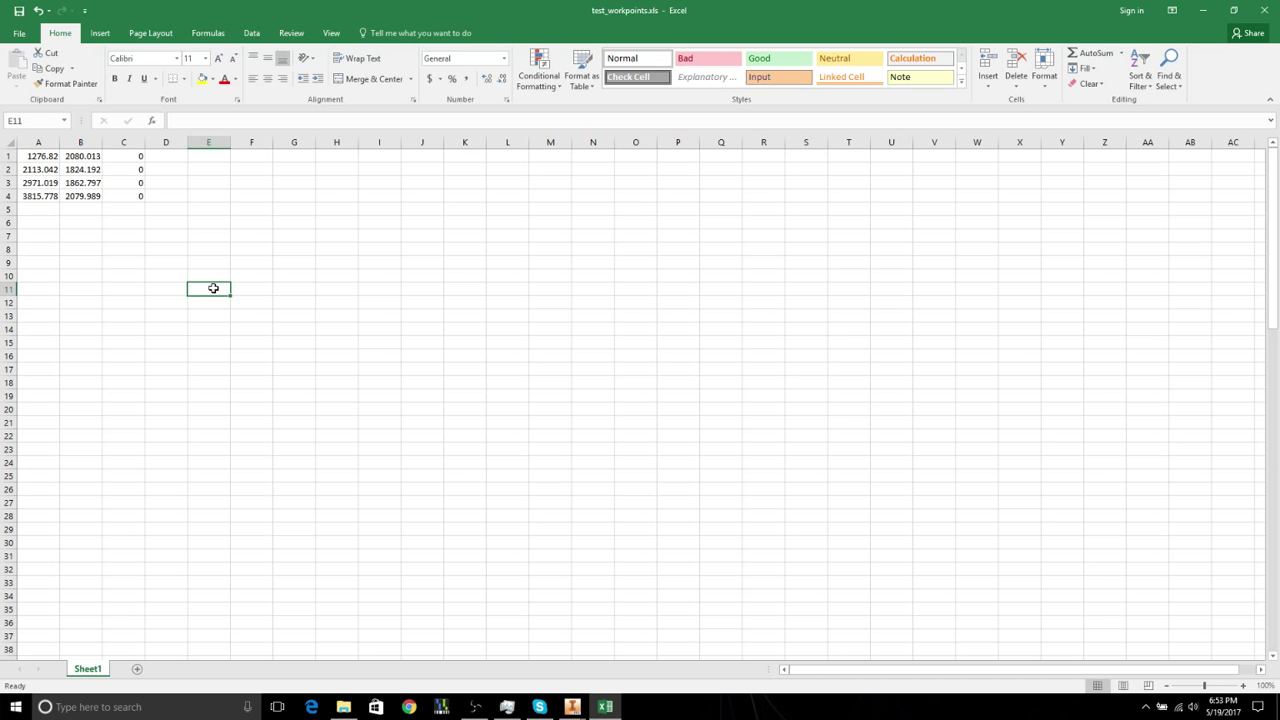
left_click(120, 249)
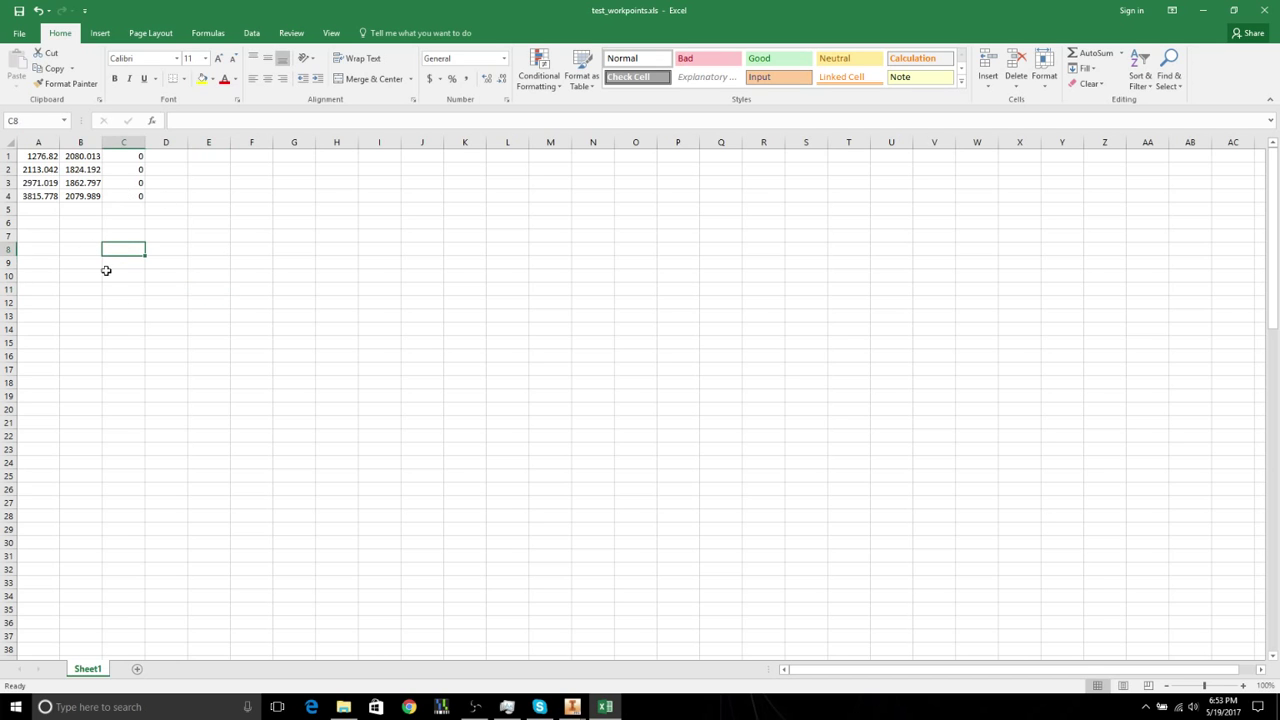
Step: Move the four rows of coordinates in A1:C4 one column over to B1:D4
left_click_drag(49, 158, 160, 194)
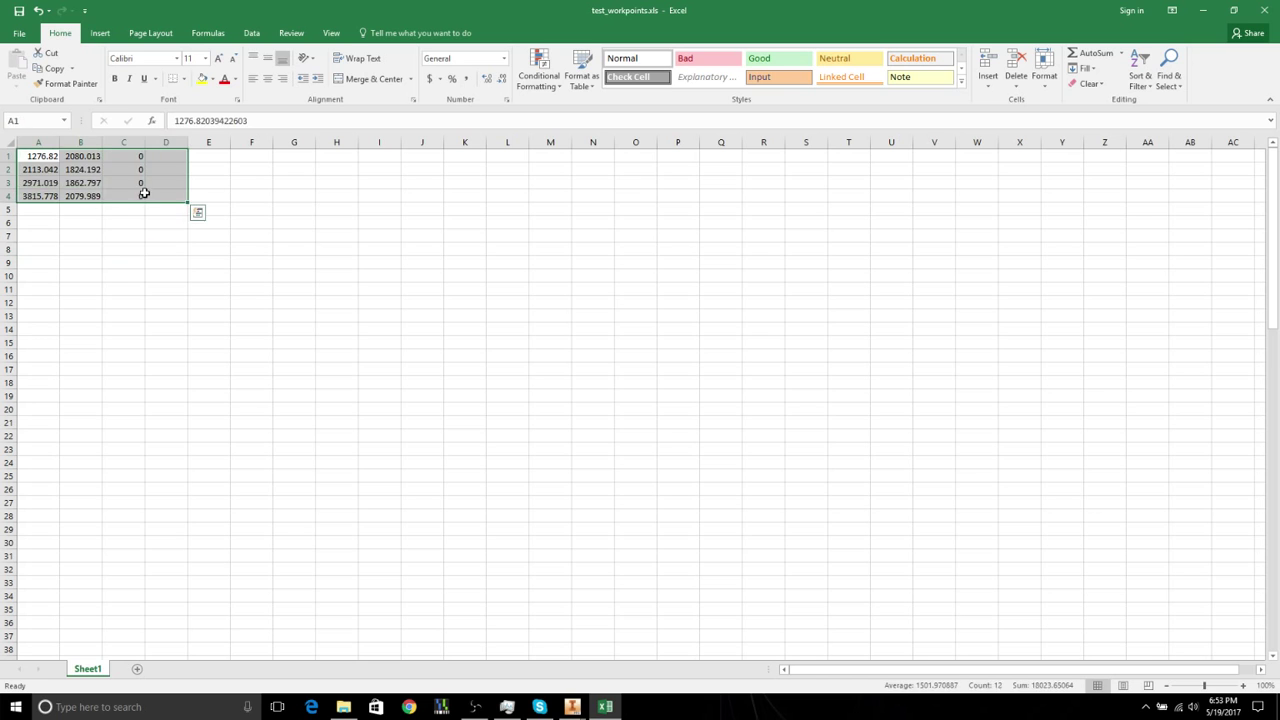
left_click_drag(62, 157, 189, 192)
left_click(166, 249)
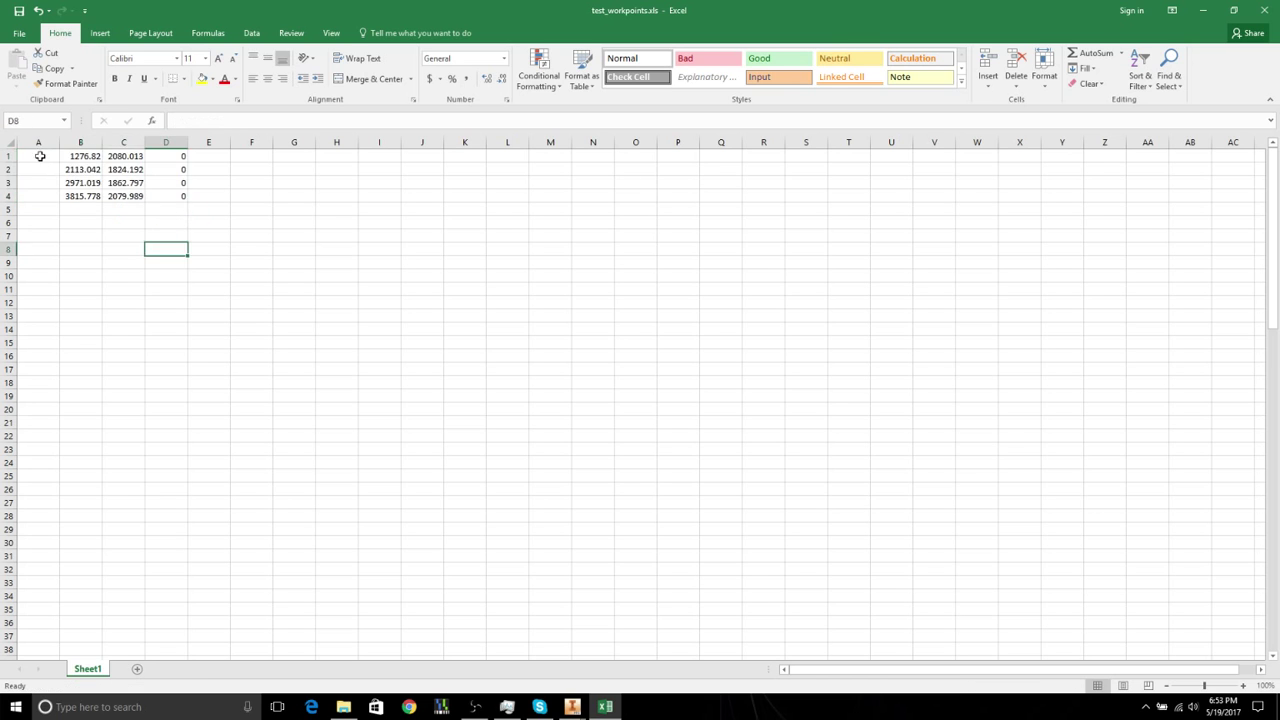
Step: Label the four coordinate rows in A1:A4 as X1, X2, X3 and X4
left_click(41, 156)
type("X1")
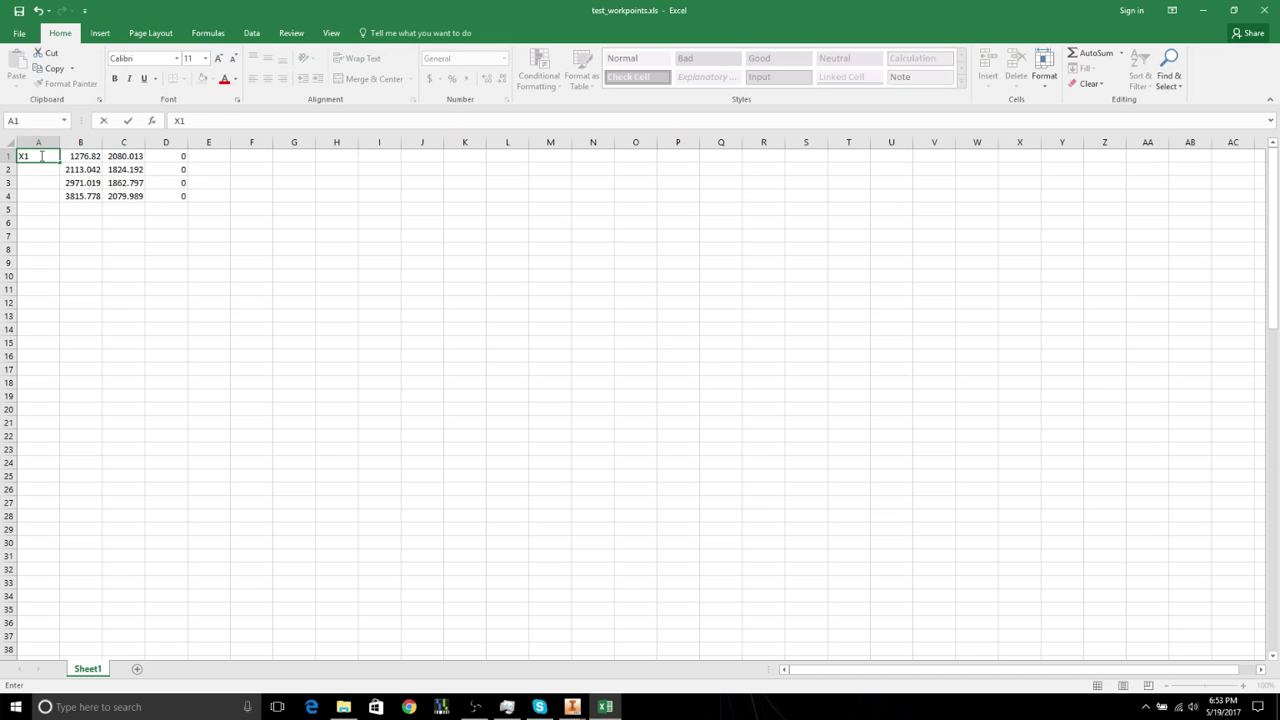
key("Return")
type("X2")
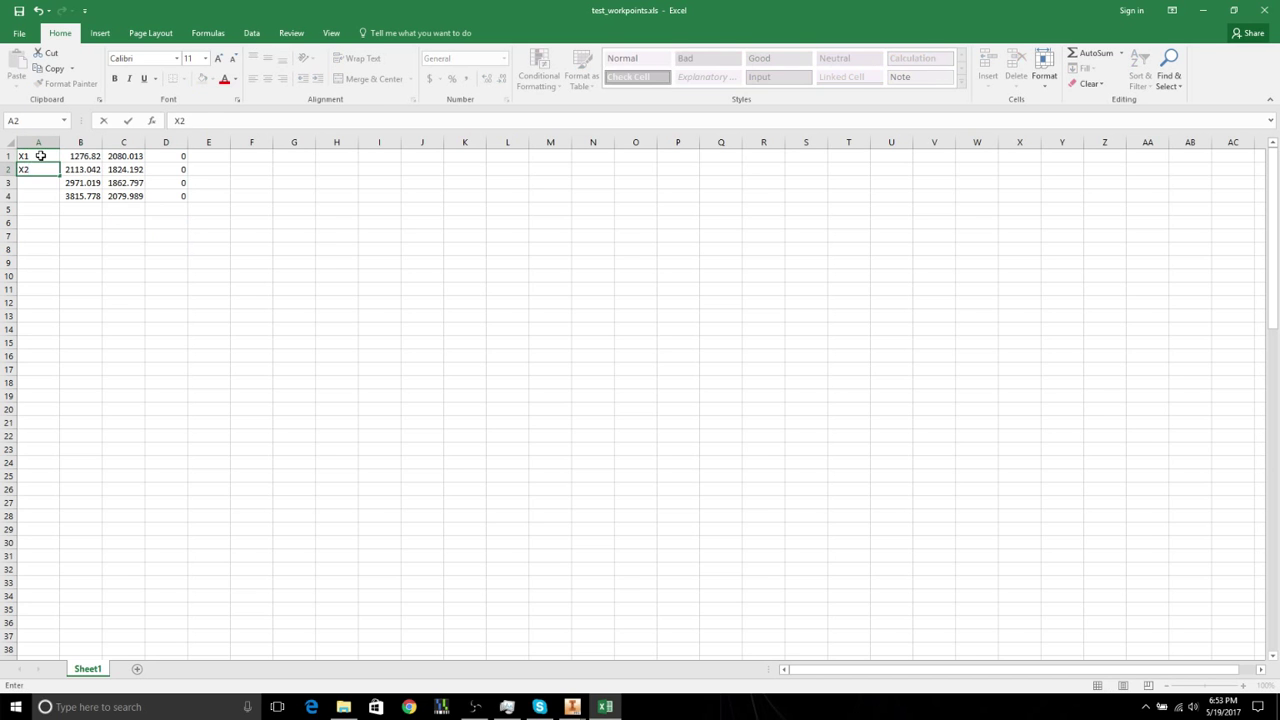
key("Return")
type("X3")
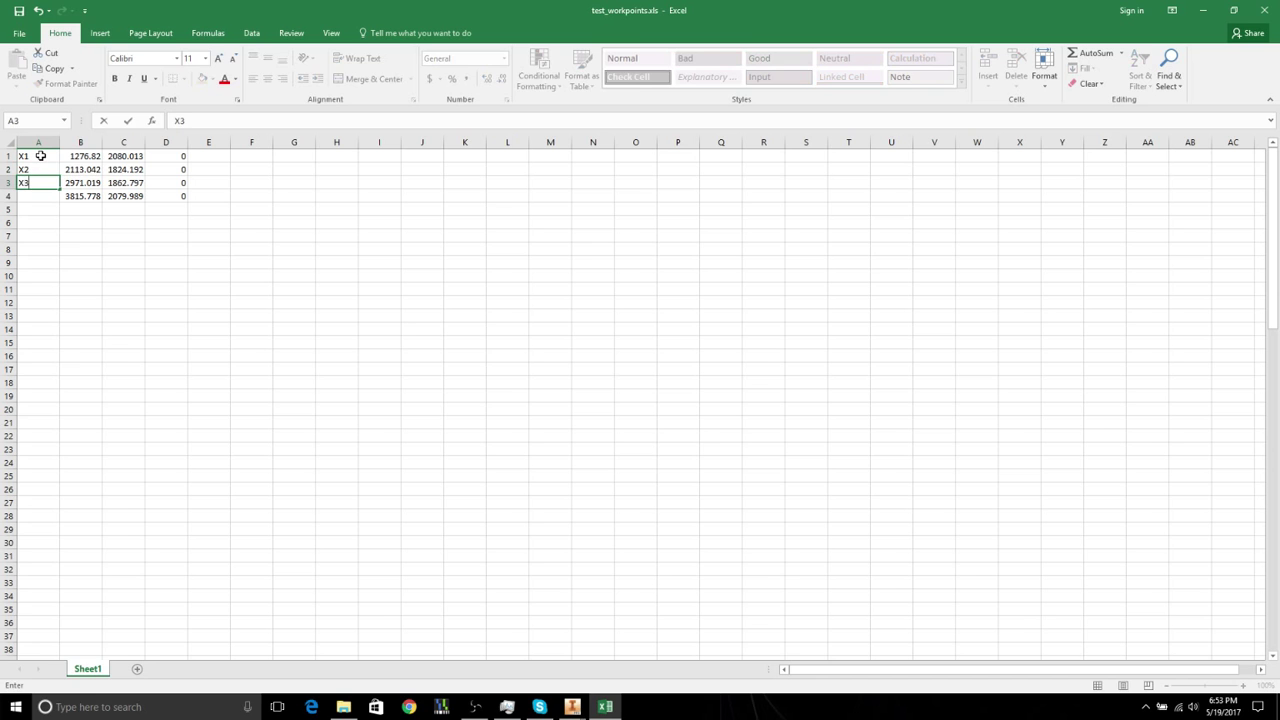
key("Return")
type("X4")
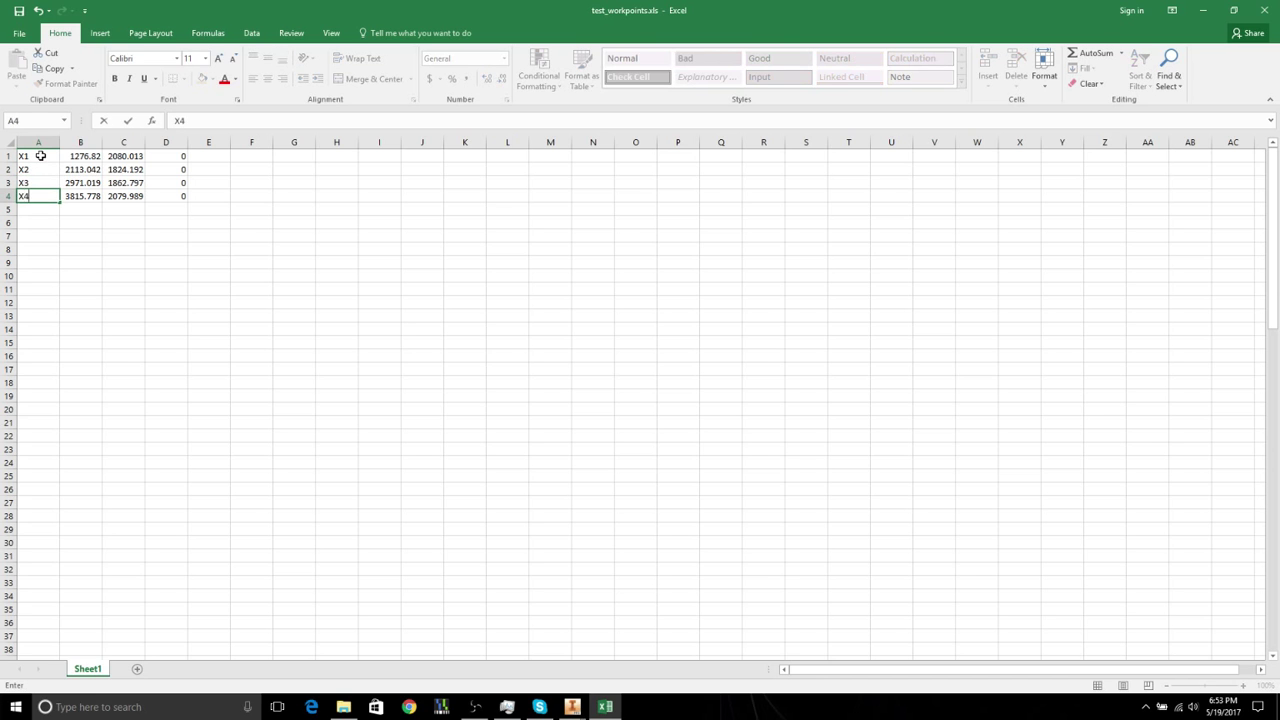
left_click(86, 289)
left_click(106, 262)
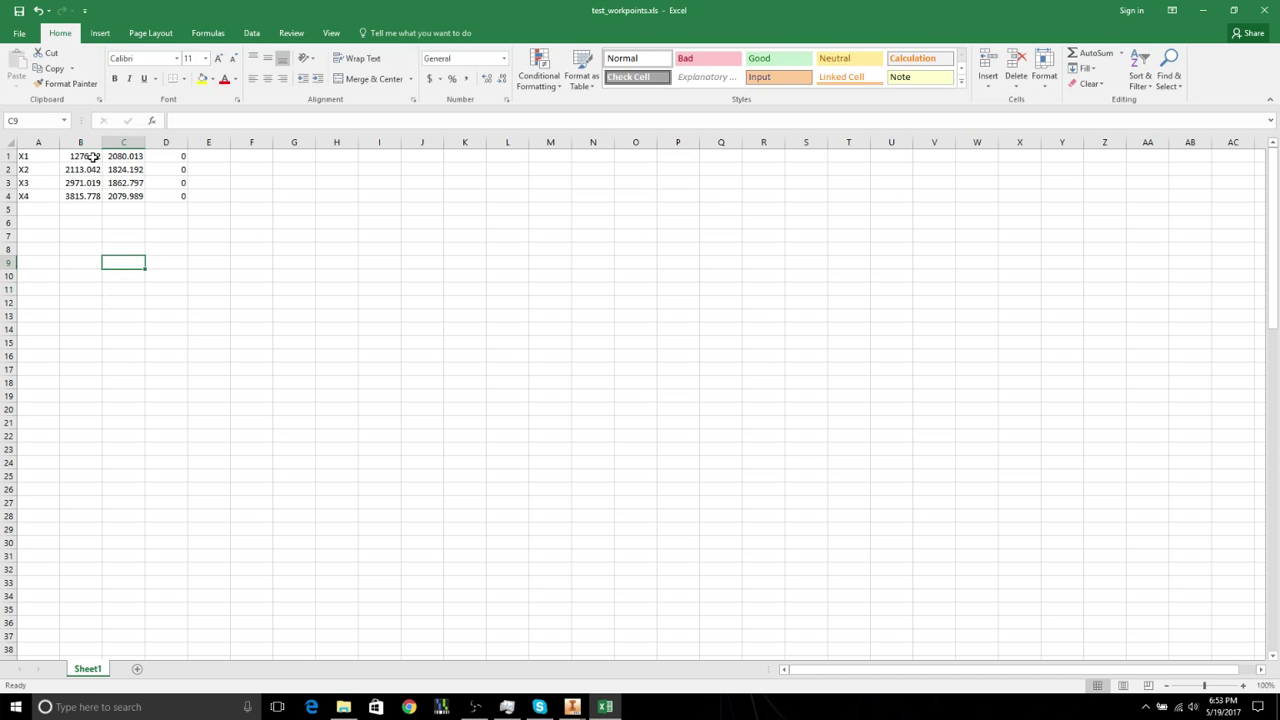
Step: Move the second and third coordinate columns one column over to D1:E4, leaving column C empty
left_click_drag(92, 157, 89, 197)
left_click(114, 262)
left_click_drag(124, 156, 231, 186)
left_click(190, 257)
Step: Enter the unit cm in C1 and copy it down beside the X values through C4
left_click(122, 157)
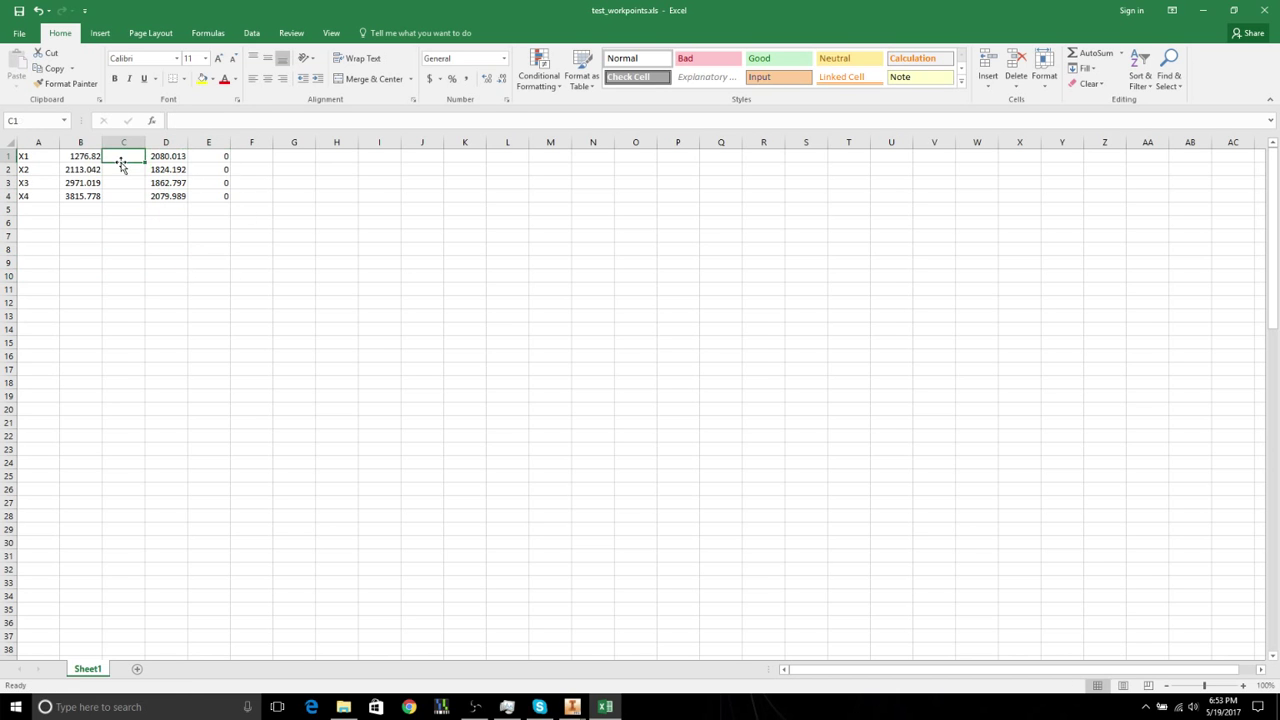
type("cm")
key("Return")
left_click(130, 156)
key("ctrl+c")
left_click(124, 172)
key("ctrl+v")
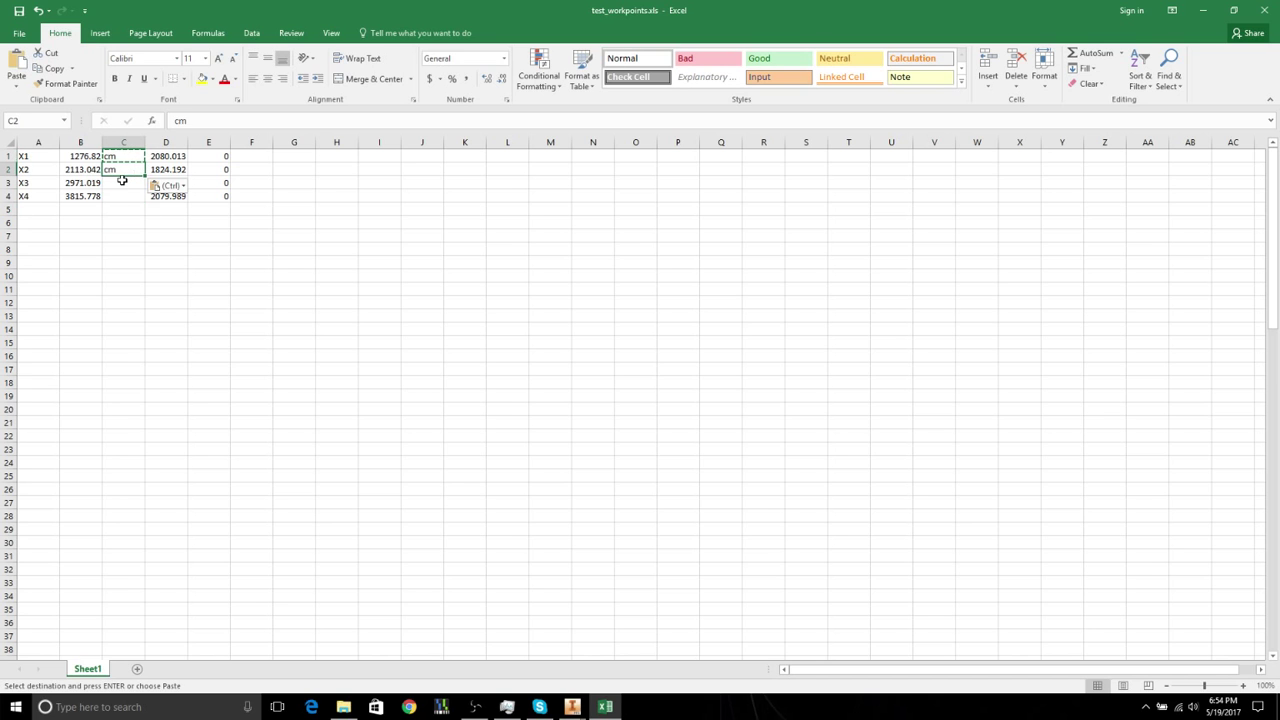
Step: Move the two coordinate columns after the units one column over to E1:F4
left_click_drag(172, 155, 219, 193)
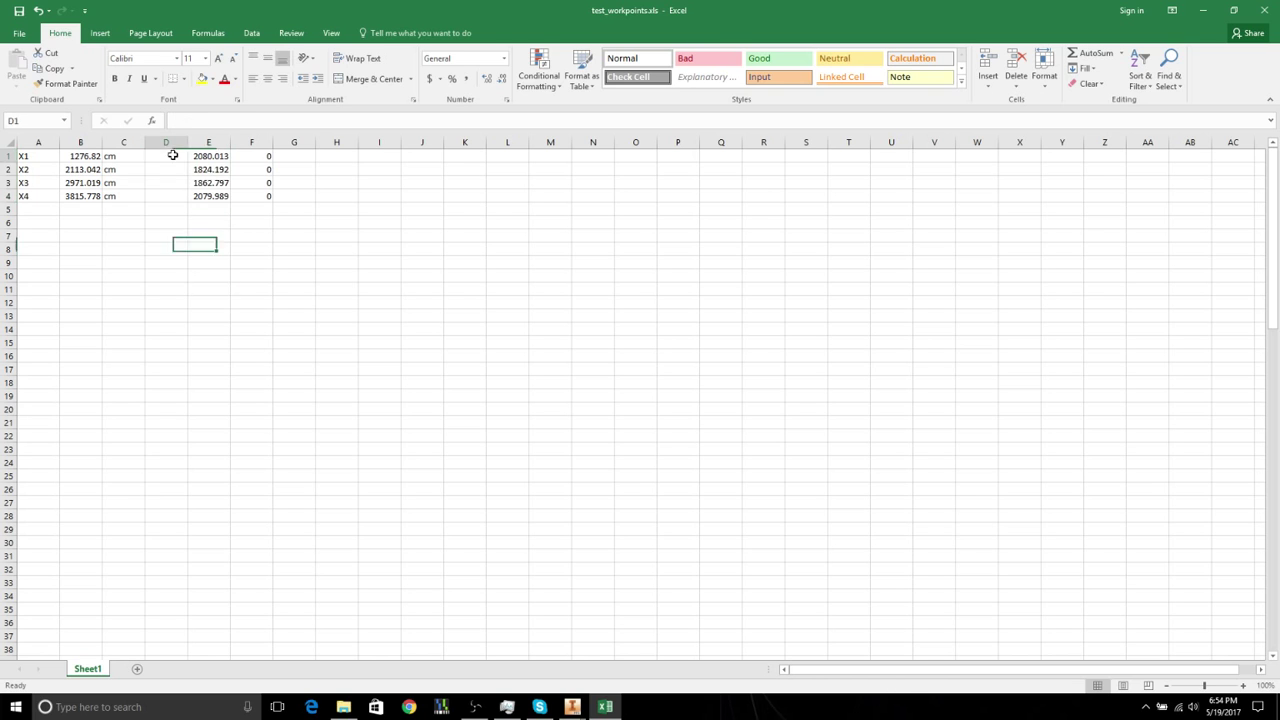
left_click_drag(173, 154, 170, 197)
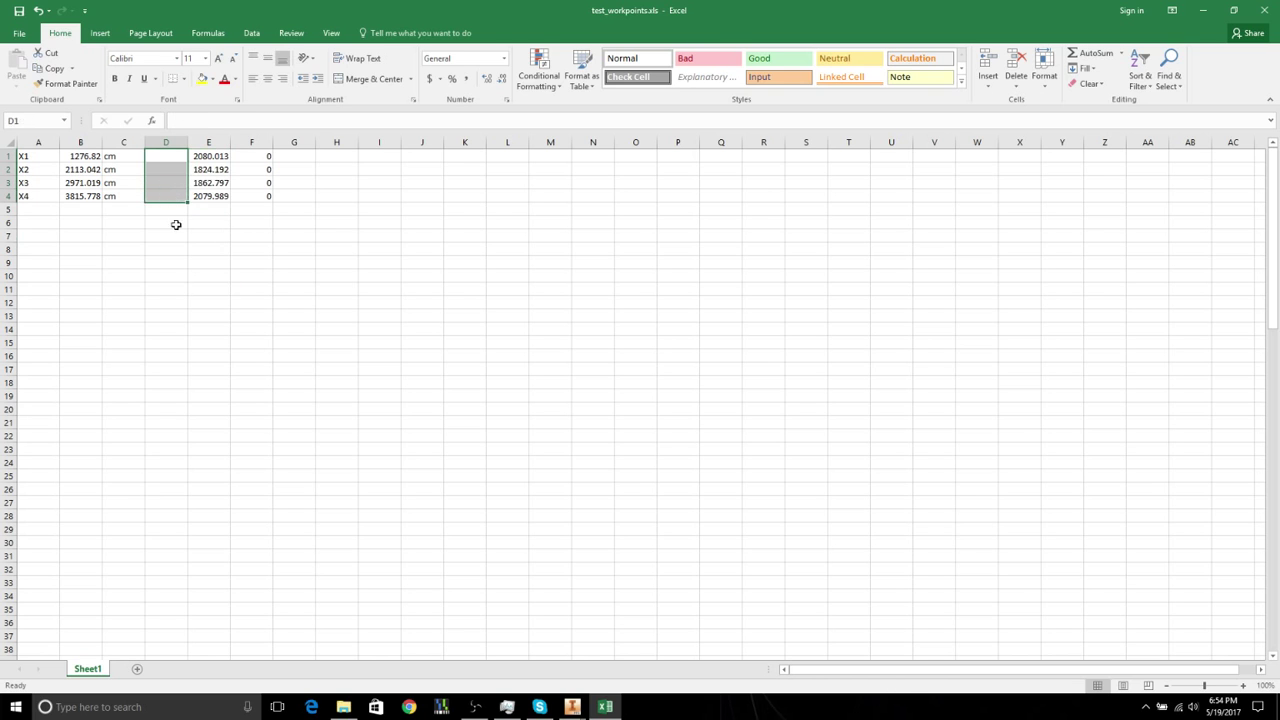
left_click(174, 262)
left_click(148, 274)
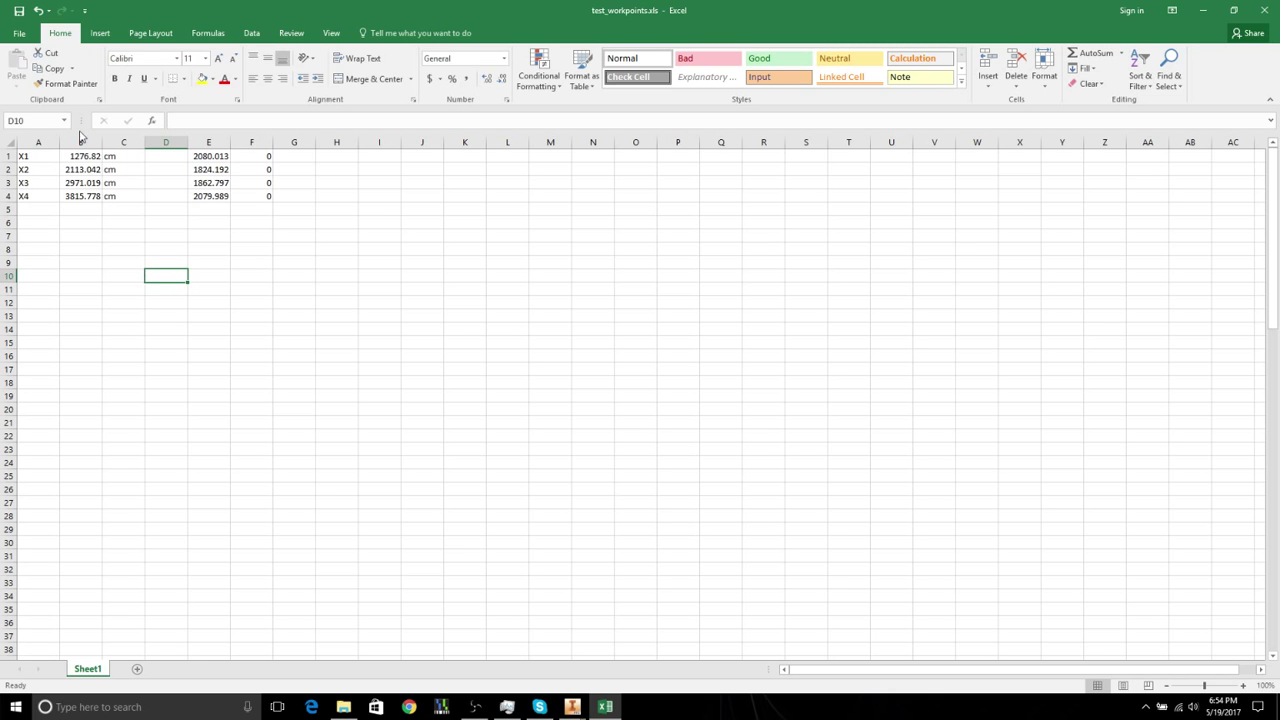
left_click(158, 250)
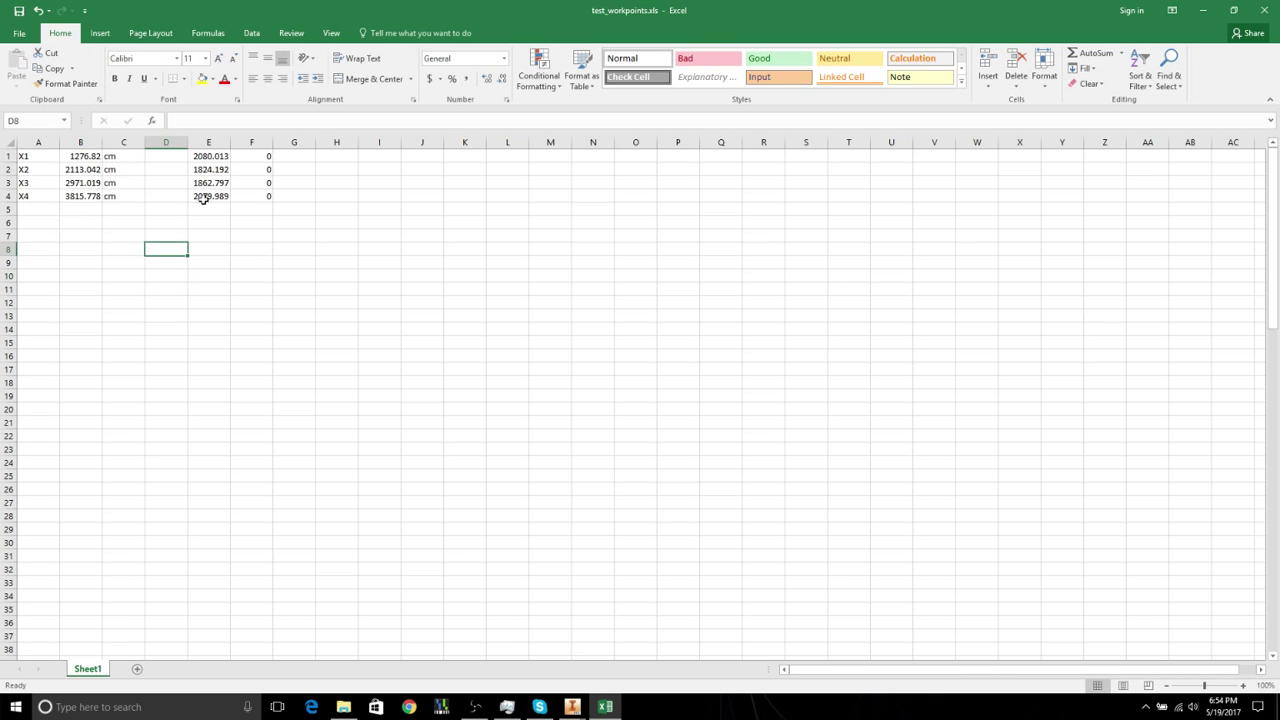
Step: Delete the unneeded coordinates in E1:F4, keeping only the labels, X values and units
left_click_drag(207, 195, 252, 153)
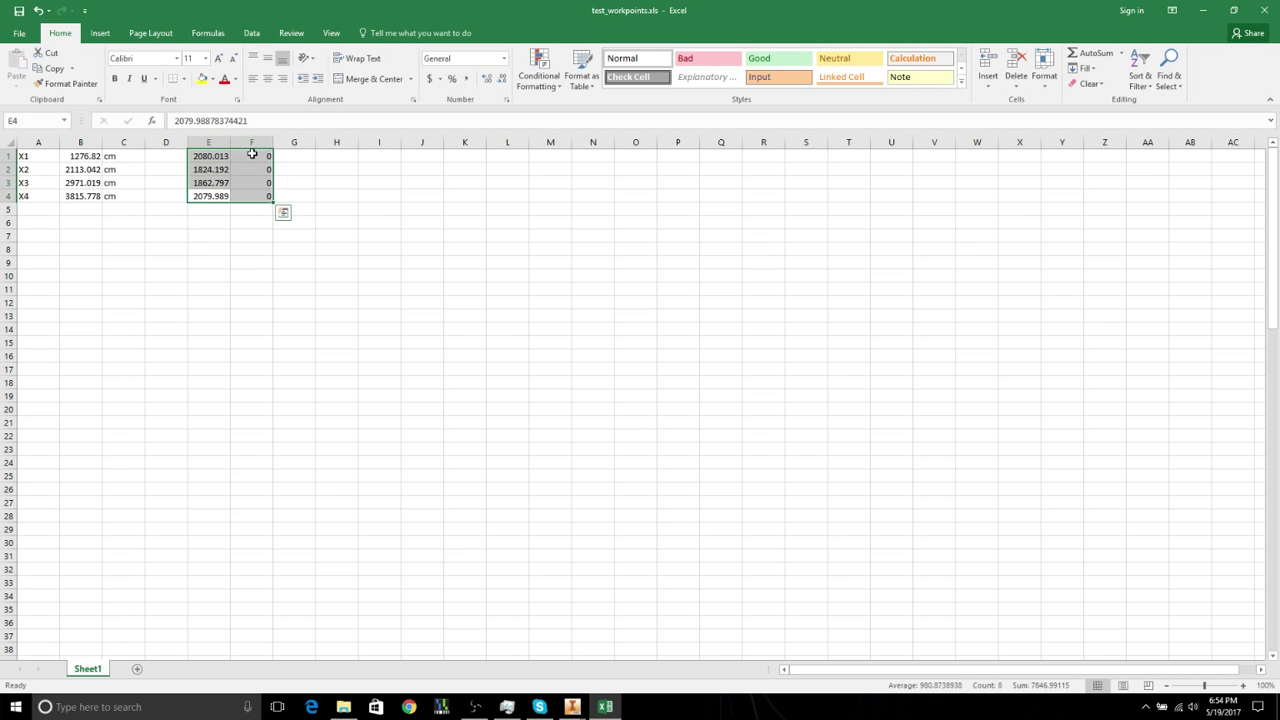
key("Delete")
left_click(252, 259)
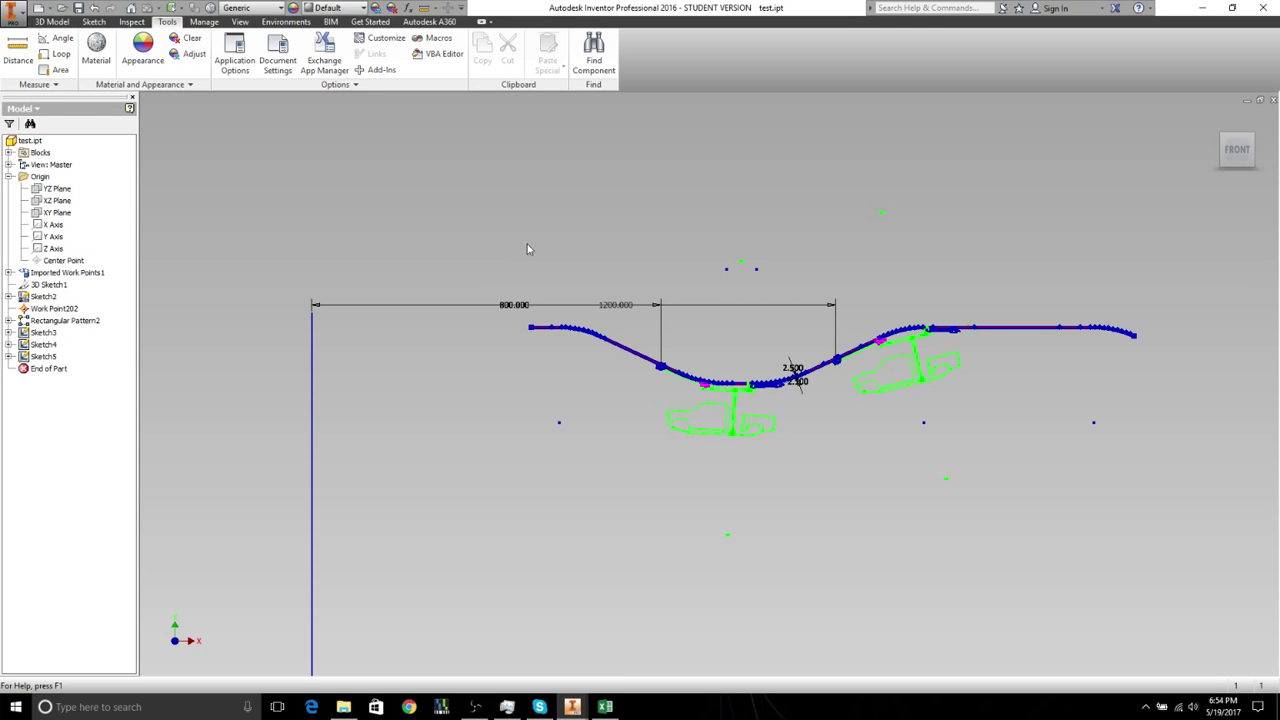
Step: In Inventor, link test_workpoints.xls to the part's parameters from start cell A1 and review the imported X parameters against the model parameters
left_click_drag(674, 383, 540, 287)
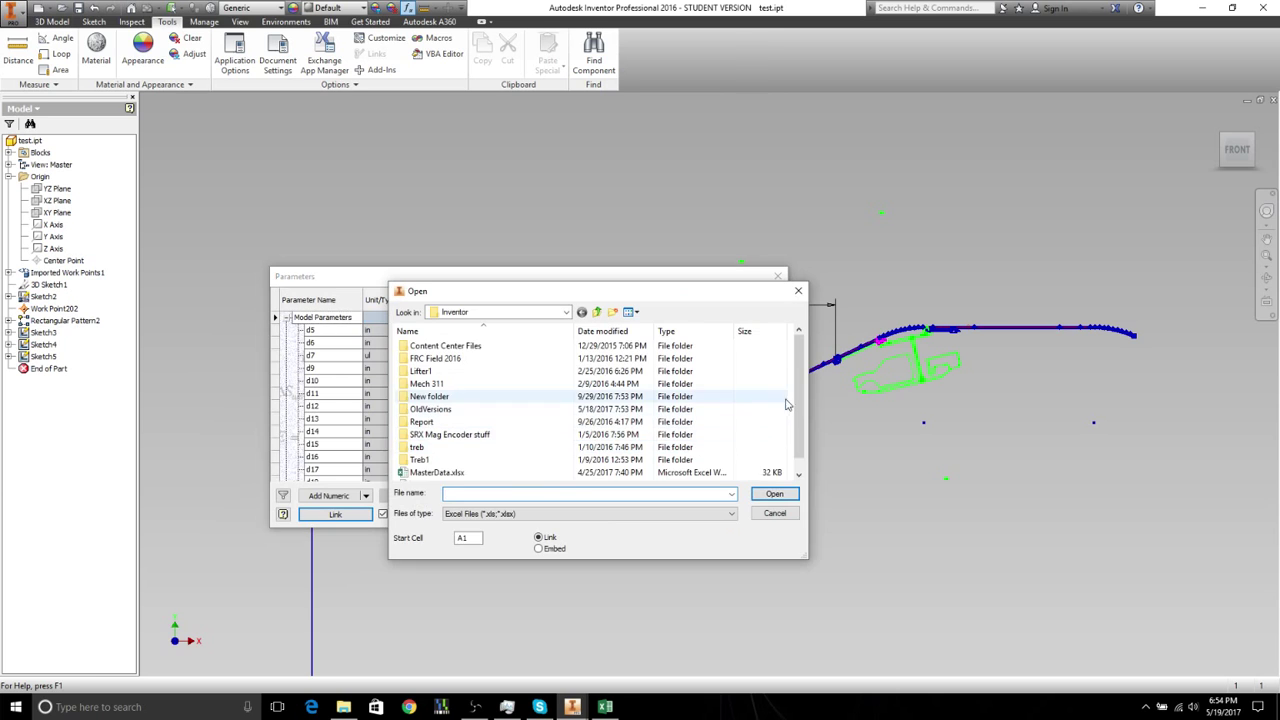
left_click_drag(797, 388, 792, 429)
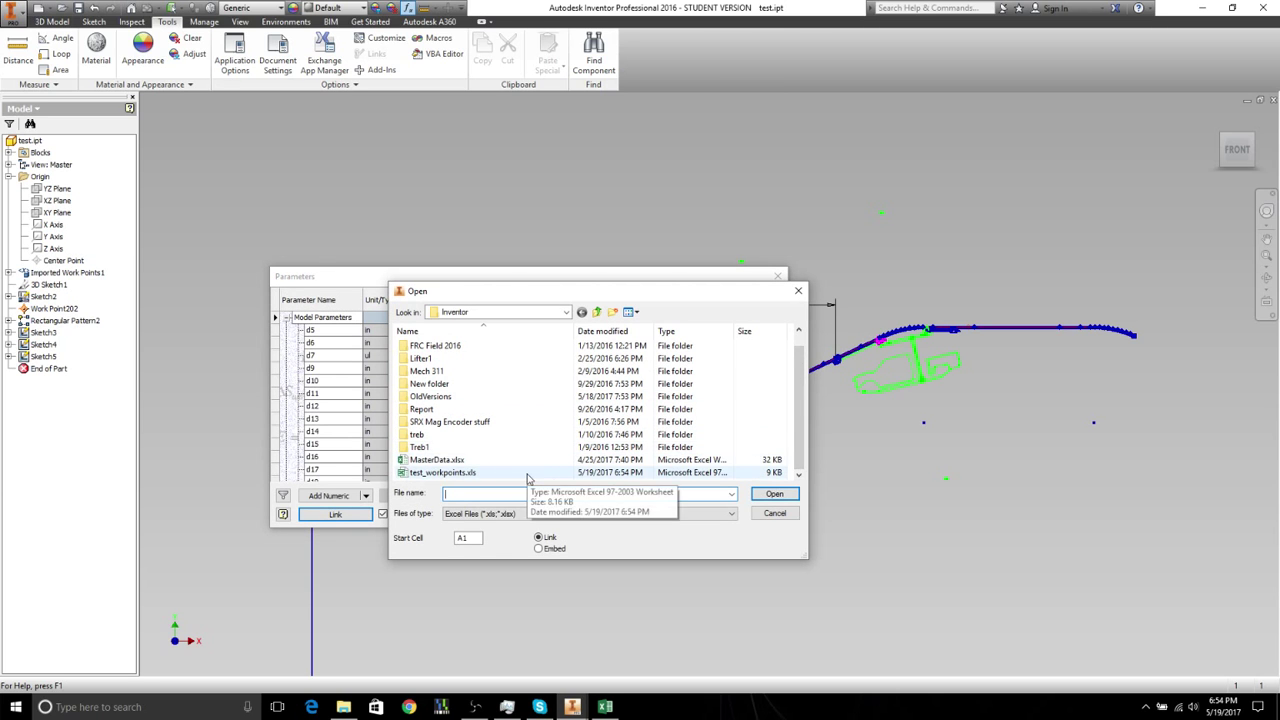
double_click(527, 472)
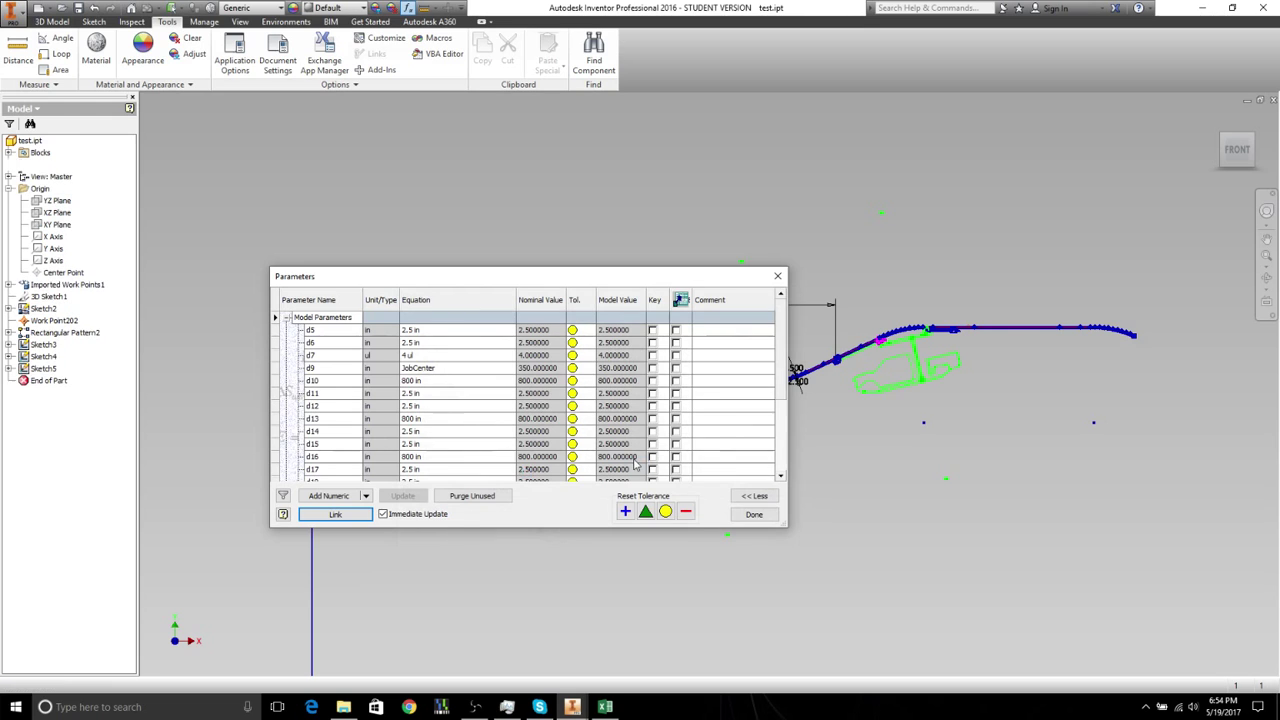
scroll(773, 427, "down", 1)
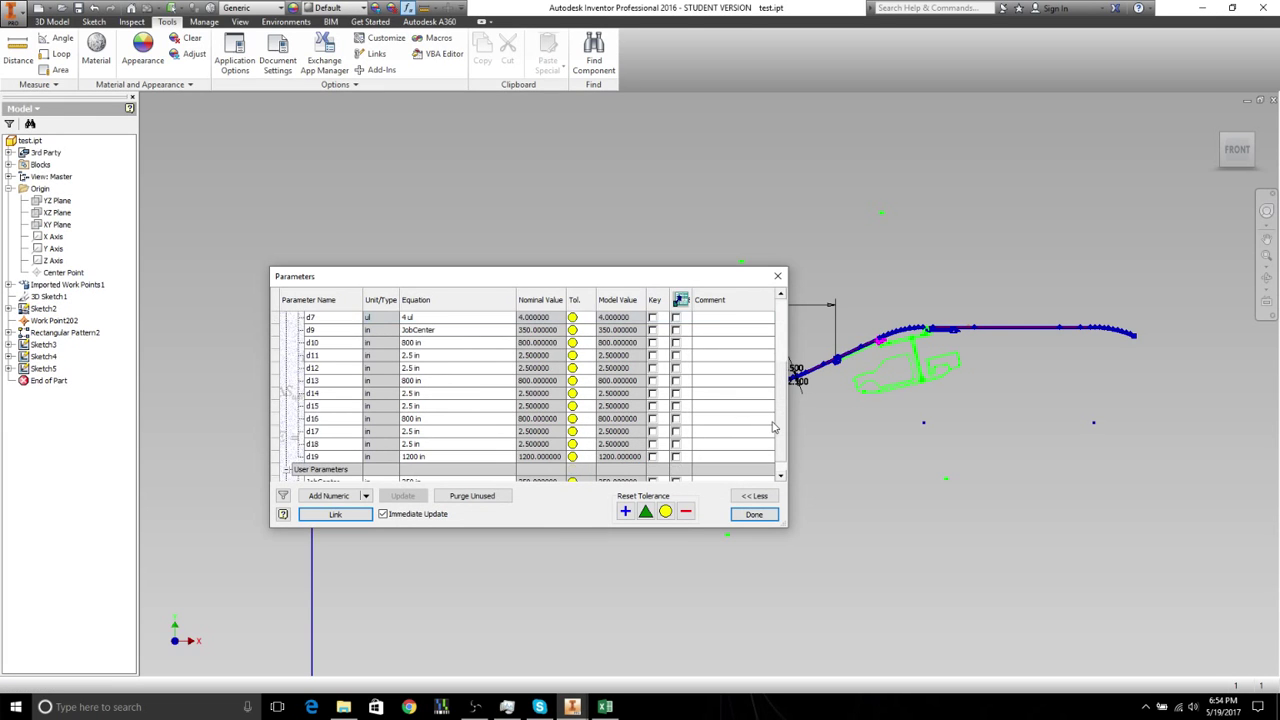
scroll(773, 427, "down", 2)
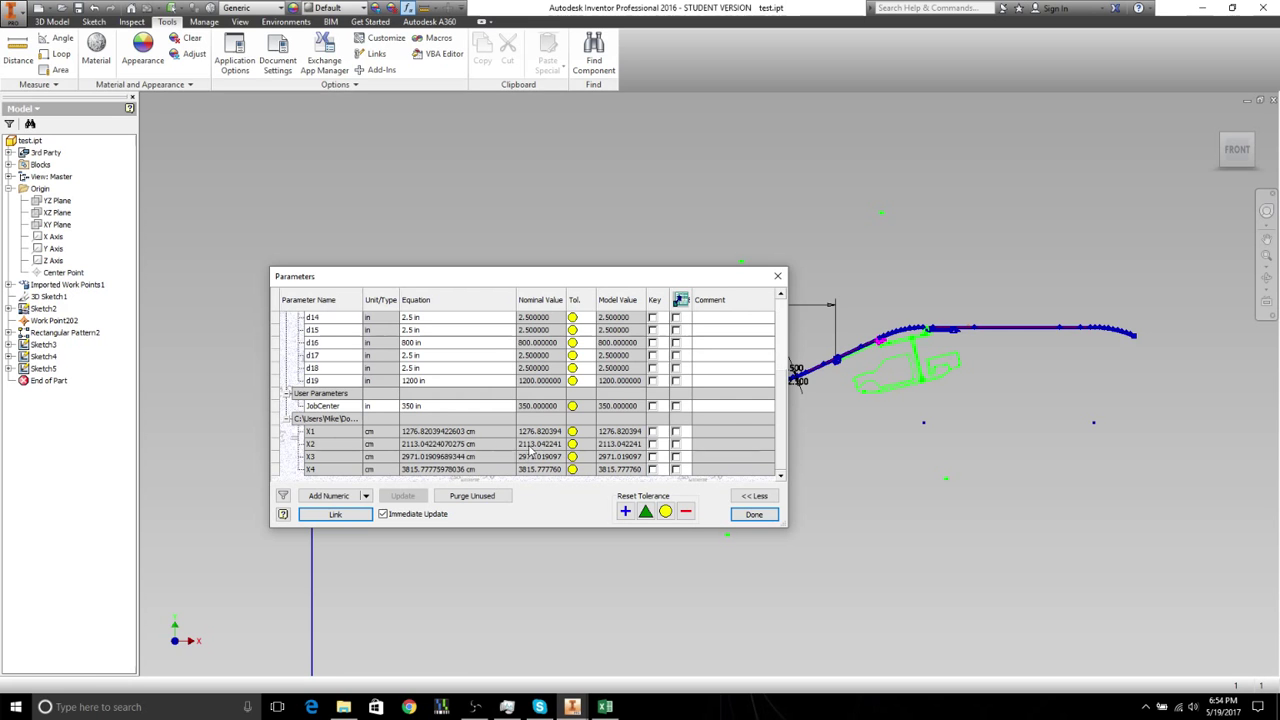
left_click_drag(787, 465, 784, 423)
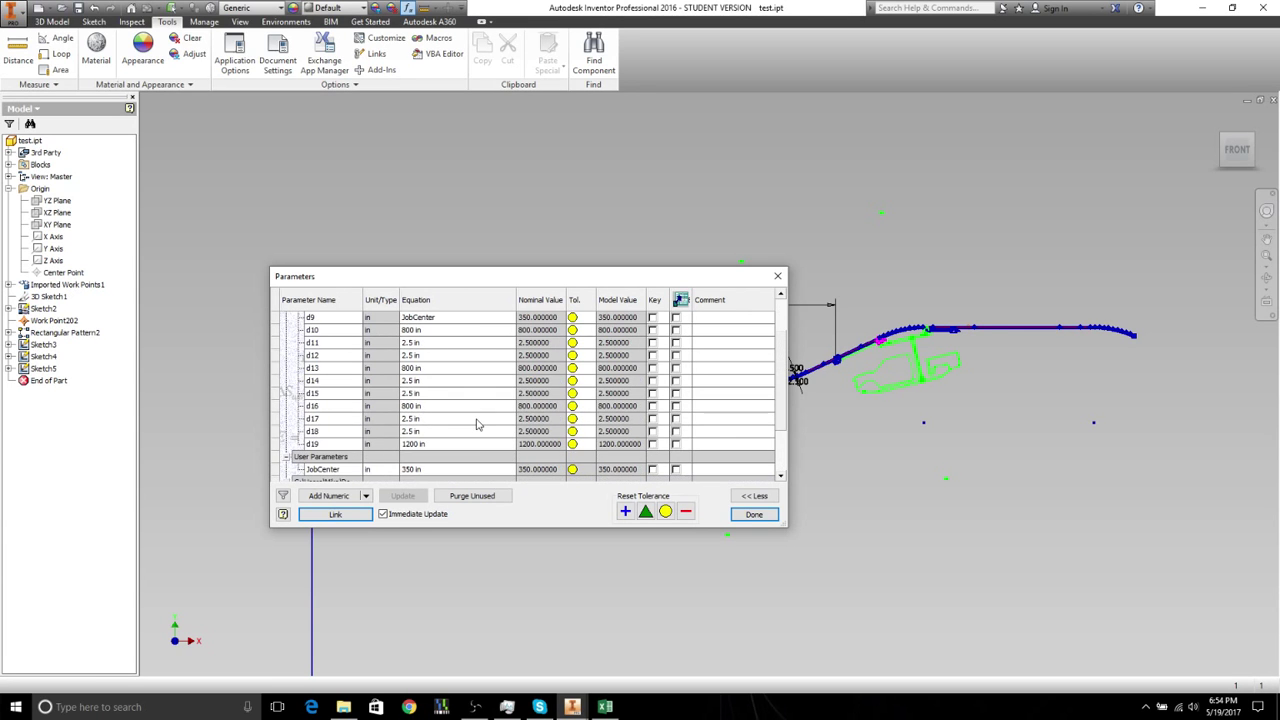
left_click(318, 368)
scroll(365, 425, "down", 2)
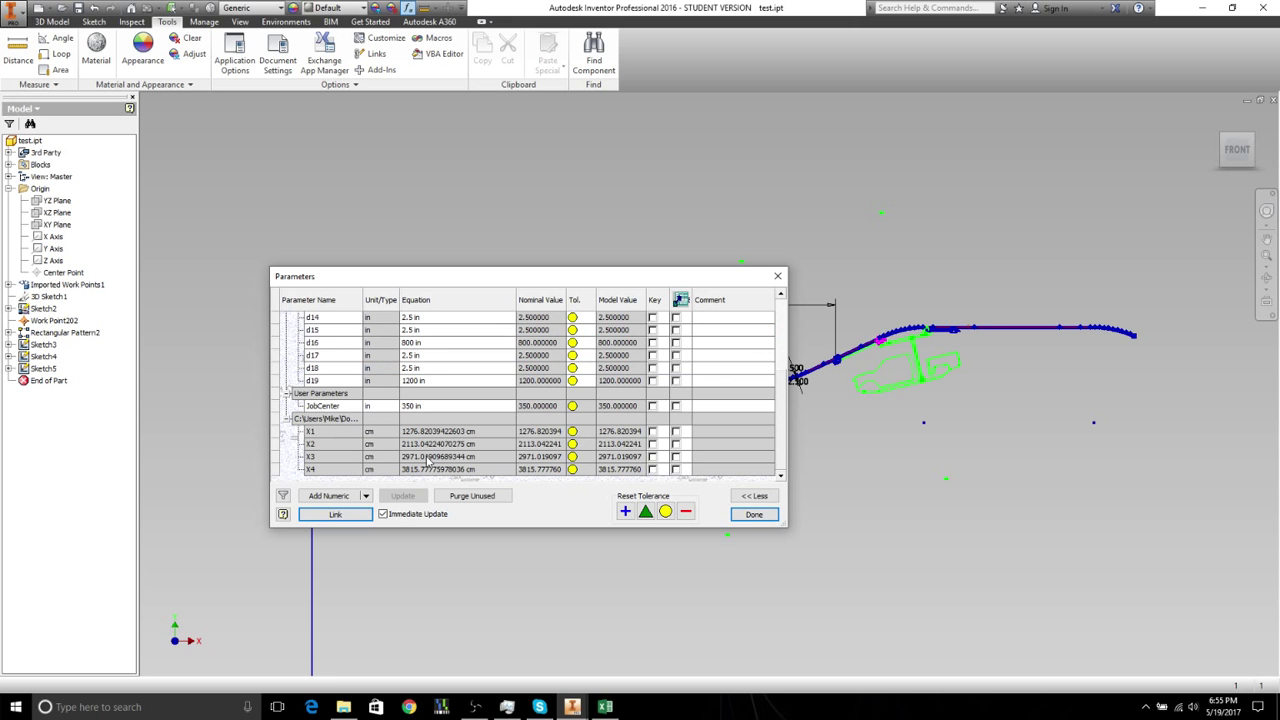
left_click(740, 516)
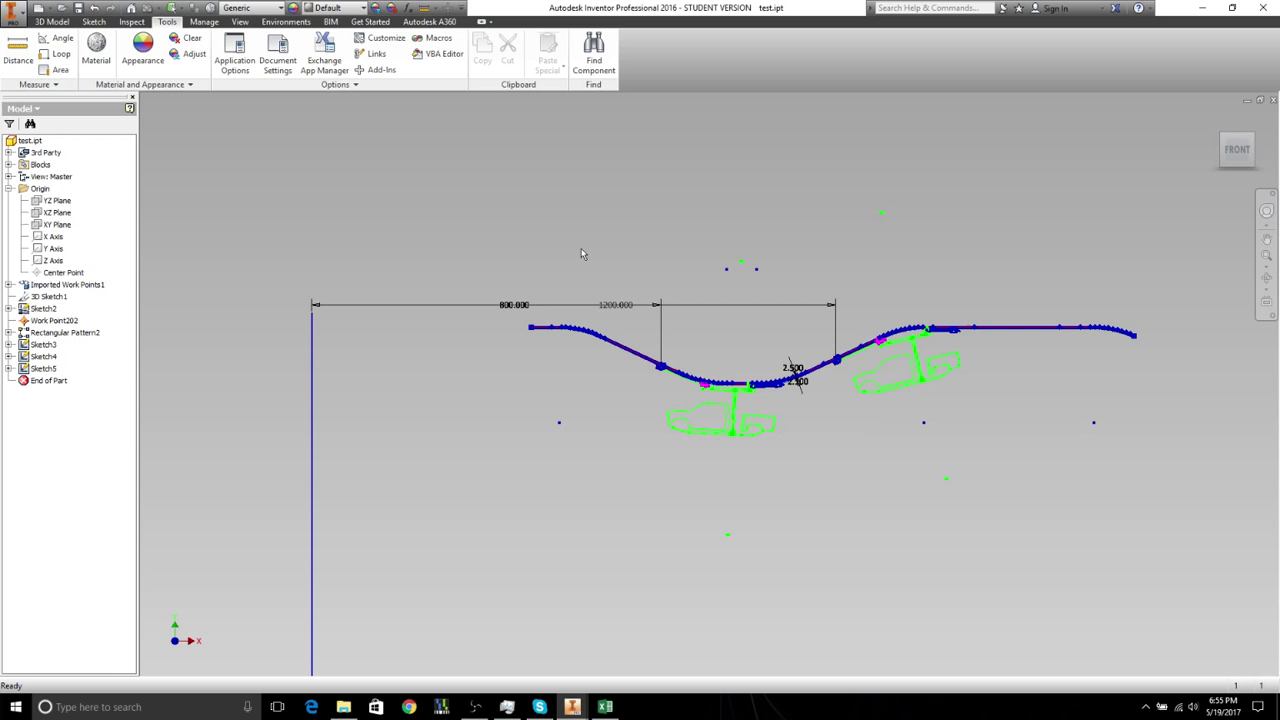
Step: Add a new iLogic rule named Accumulation to the part
left_click(203, 22)
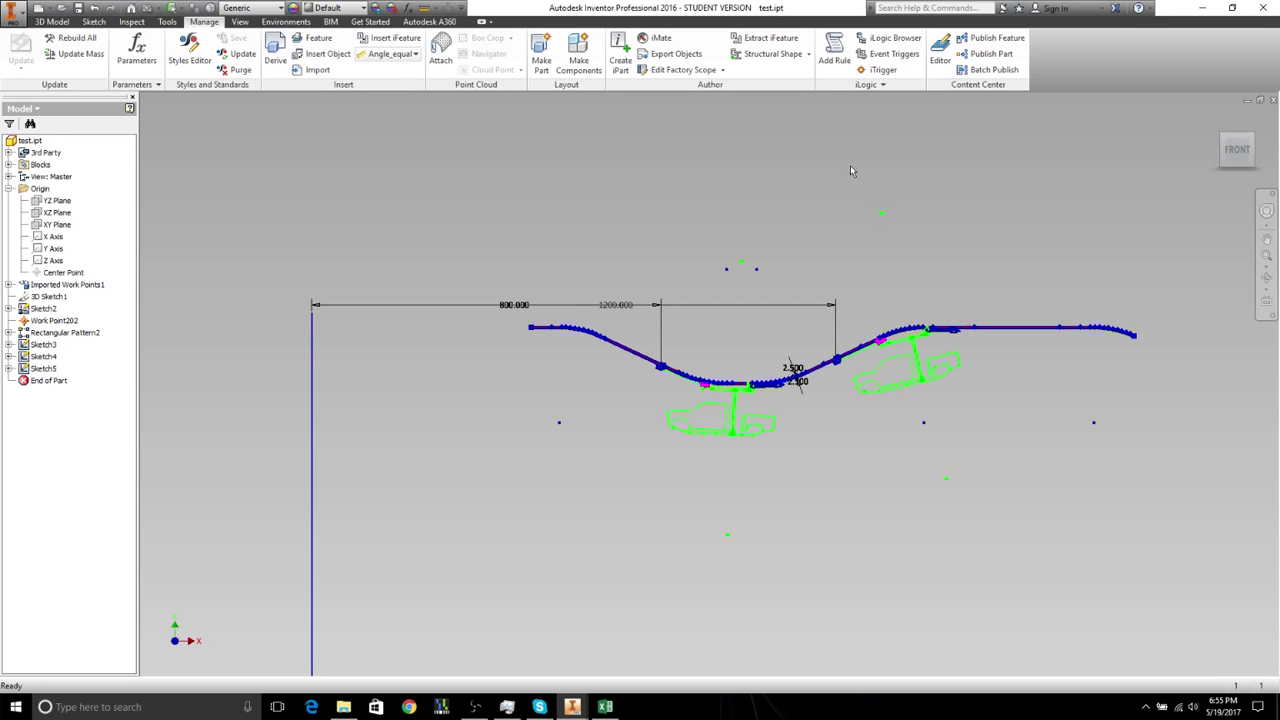
left_click(834, 50)
type("A")
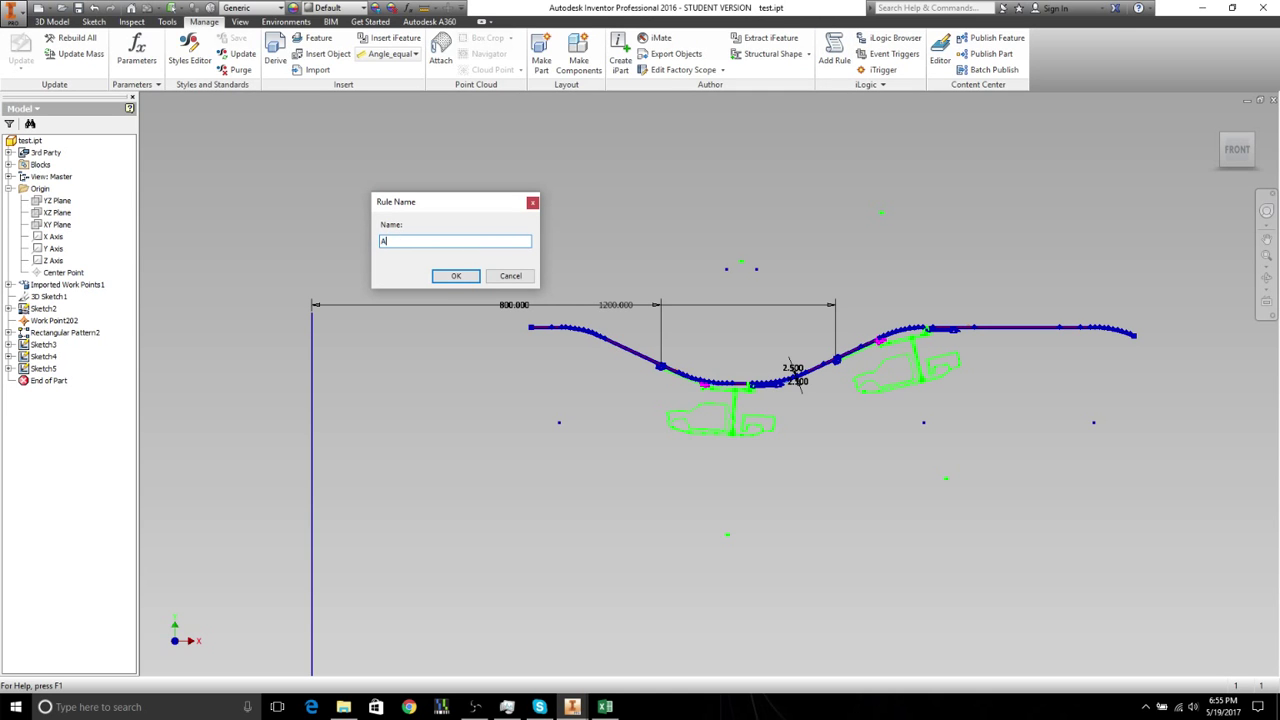
type("ccumulation")
left_click(463, 278)
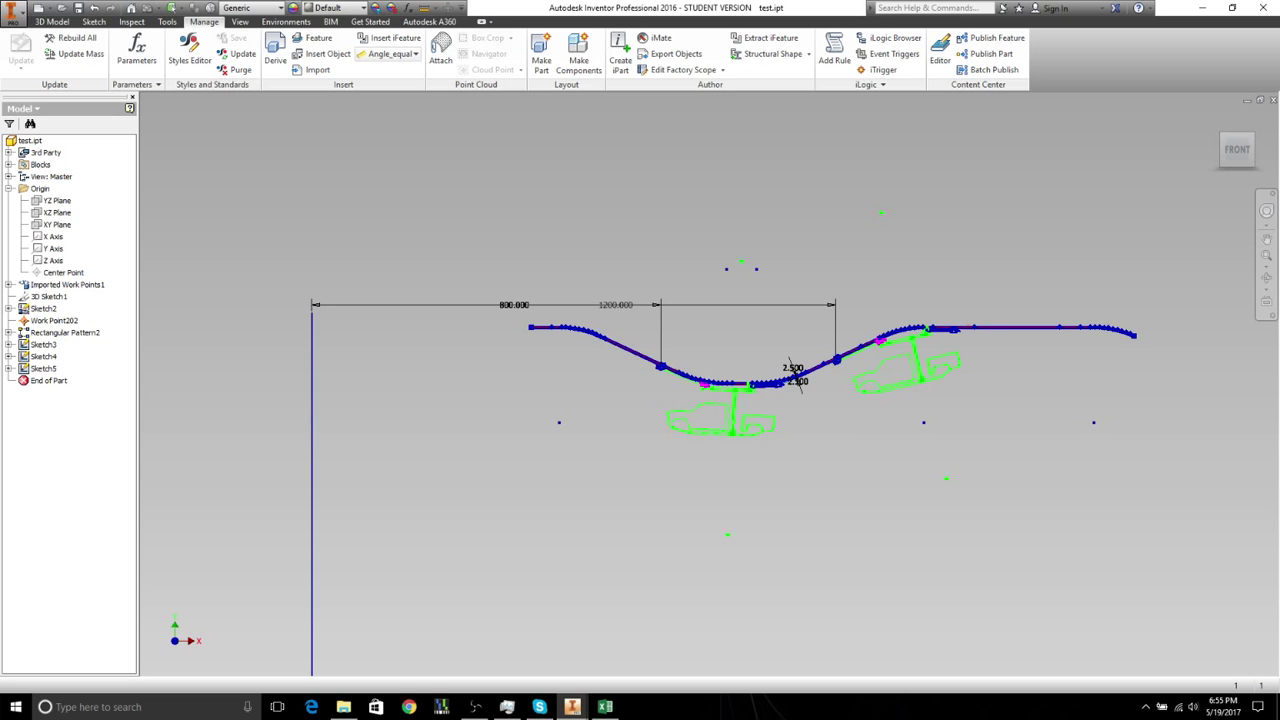
Step: Bring the Accumulation rule's editor into view and set the rule's behavior to Suppressed
key("alt+Tab")
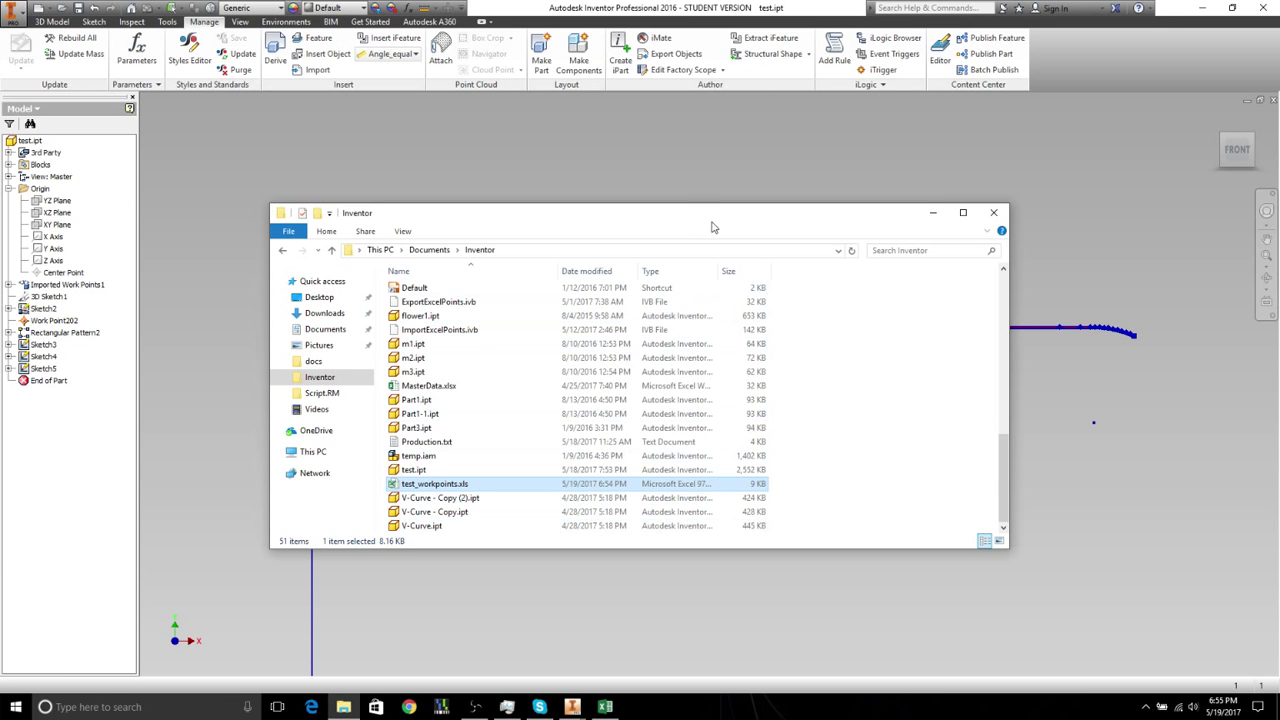
left_click_drag(712, 222, 705, 719)
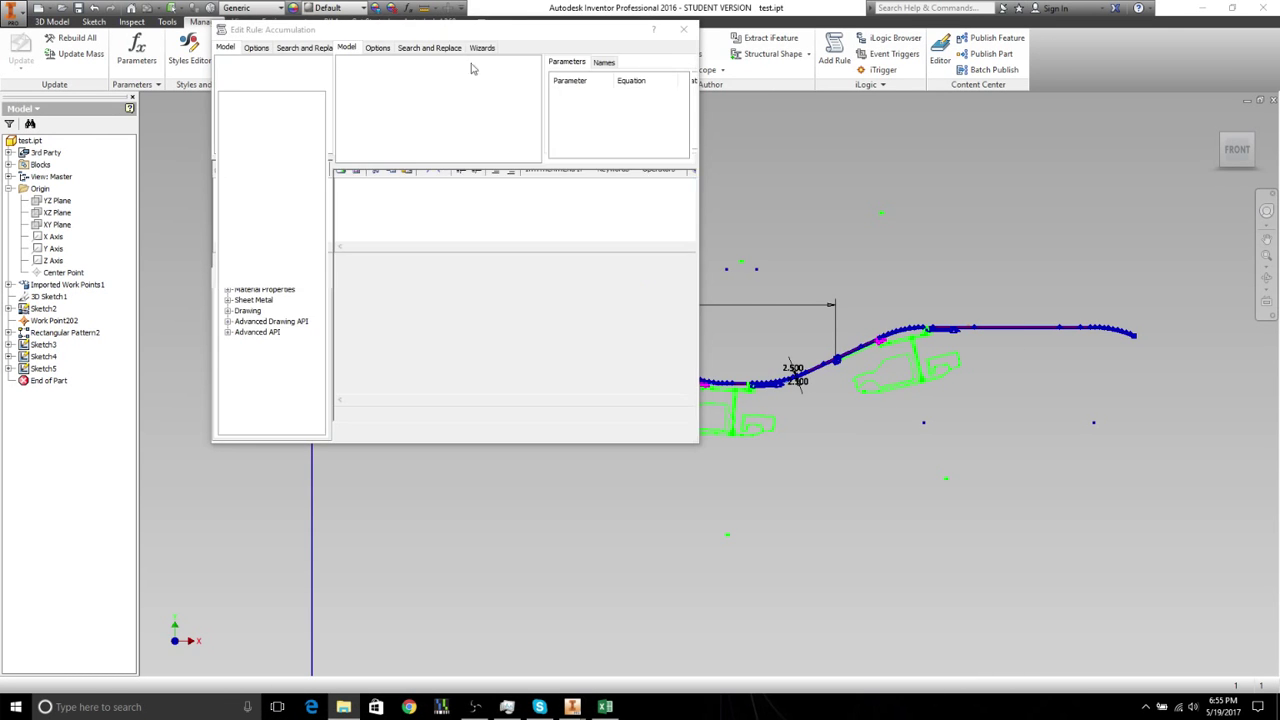
left_click(378, 48)
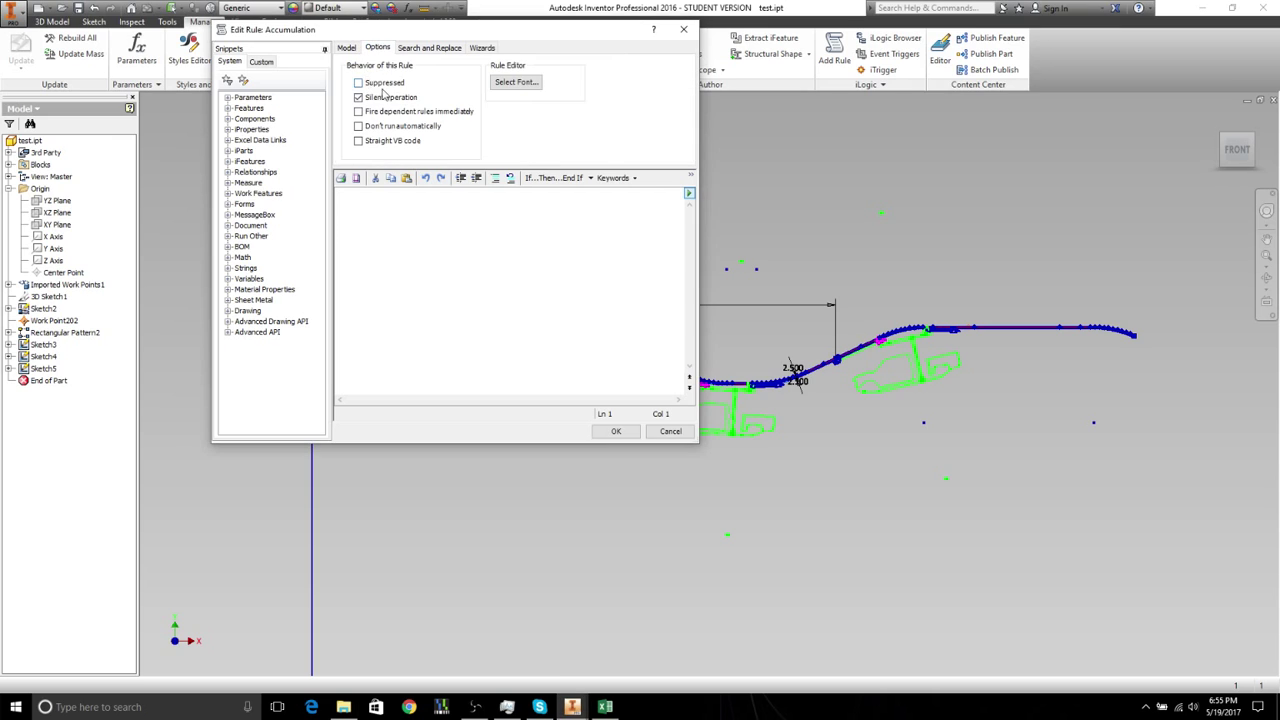
left_click(359, 83)
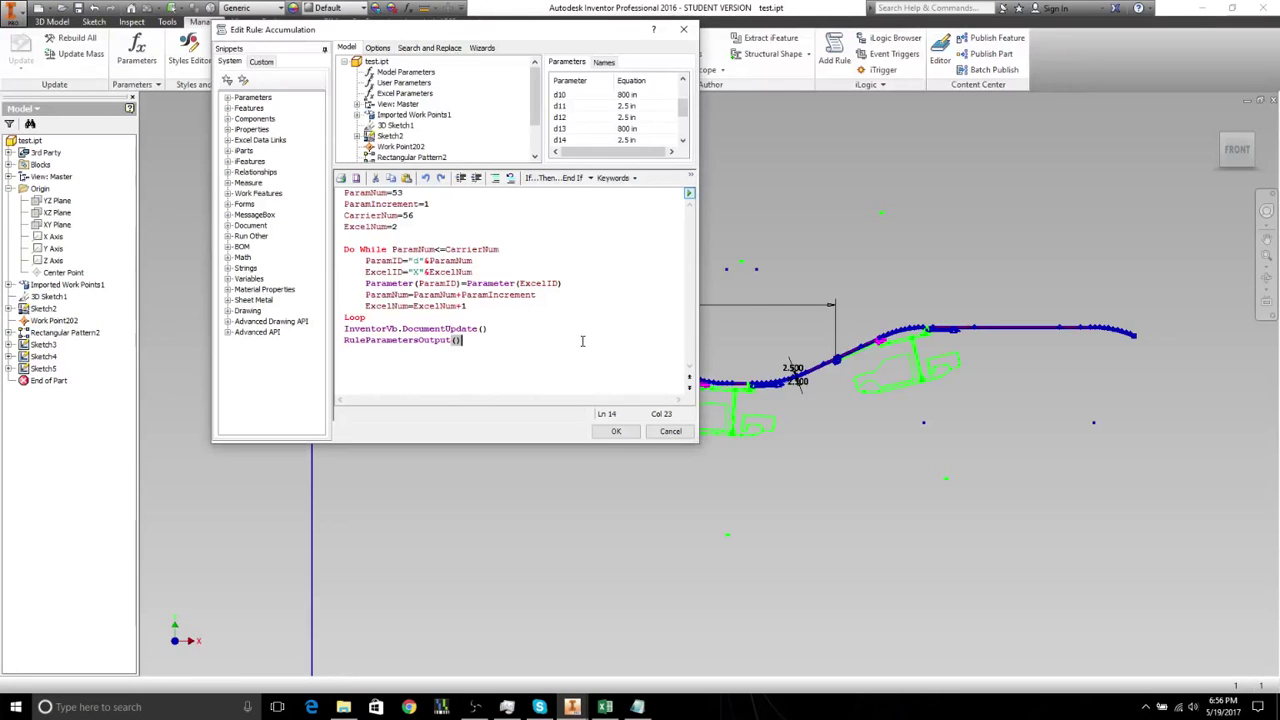
Step: Set ParamNum to 10 in the rule, matching the first carrier's 800 in dimension in the parameter list
left_click(551, 247)
double_click(398, 193)
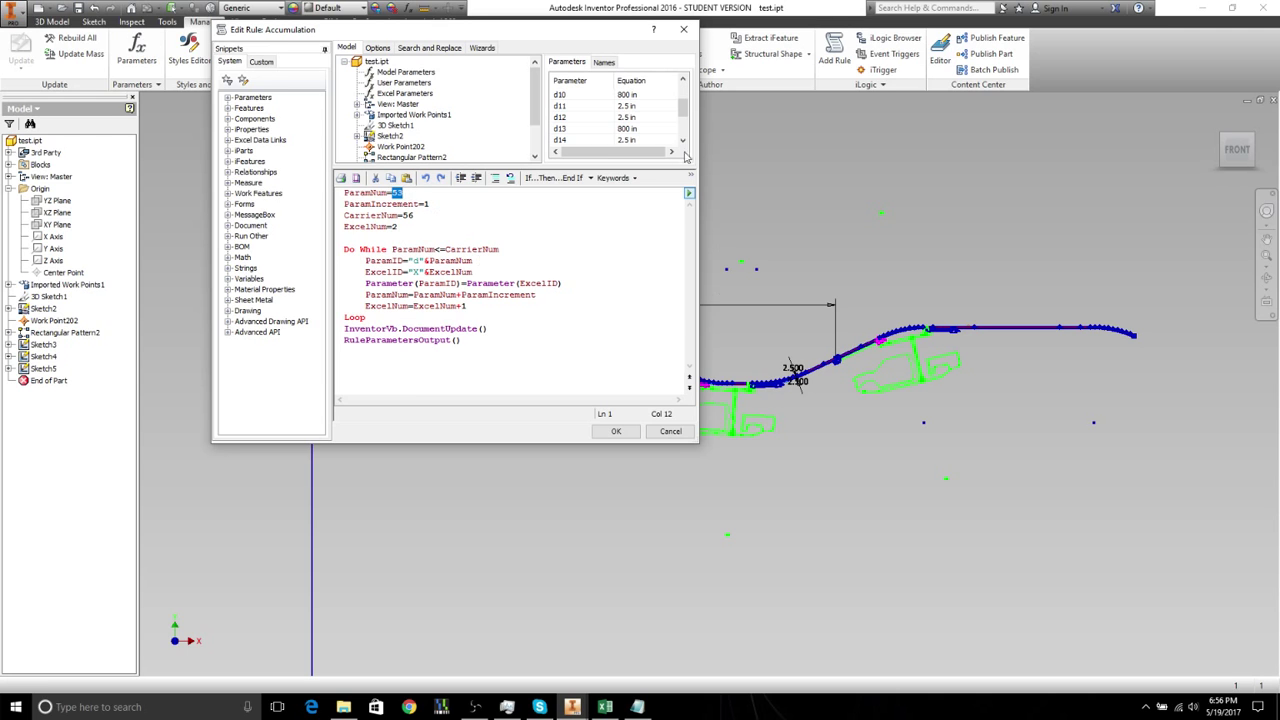
left_click(436, 214)
mouse_move(684, 107)
left_mouse_down()
mouse_move(684, 92)
mouse_move(684, 104)
left_mouse_up()
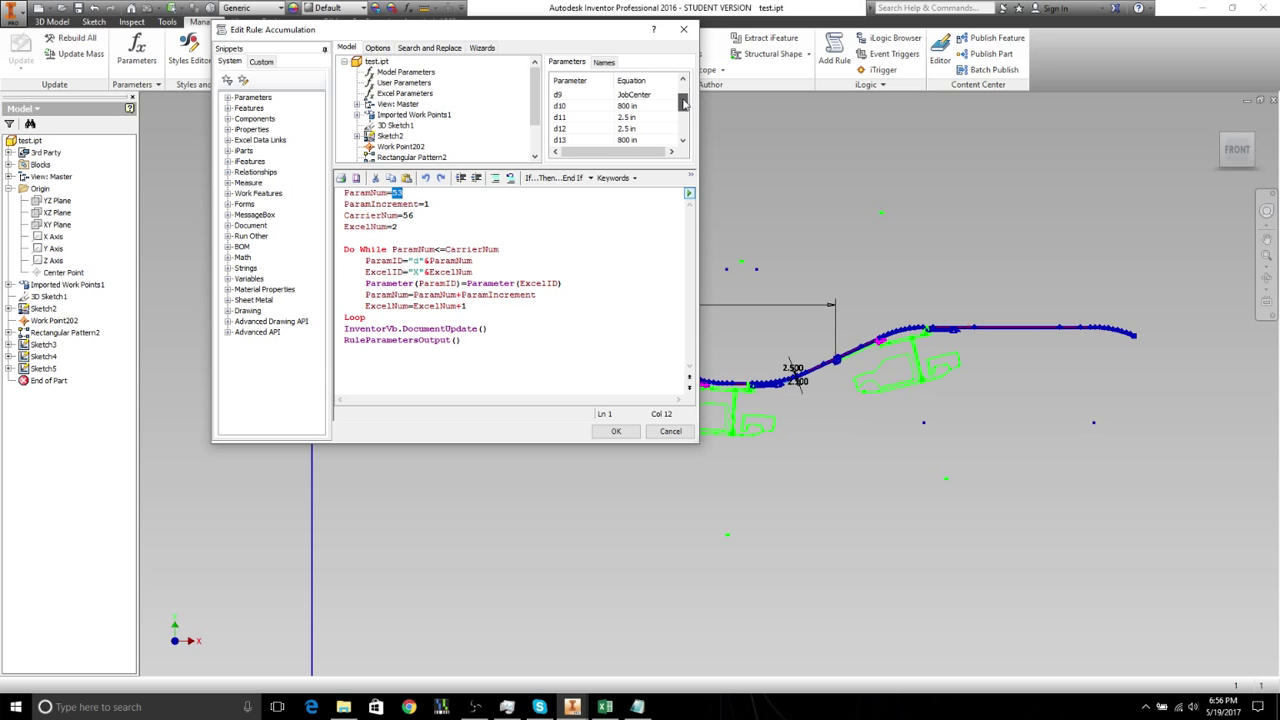
left_click(560, 106)
double_click(398, 193)
type("10")
left_click(430, 203)
Step: Set ParamIncrement to 3, the spacing between driving dimensions d10 and d13
left_click(562, 140)
left_click(562, 106)
left_click(562, 140)
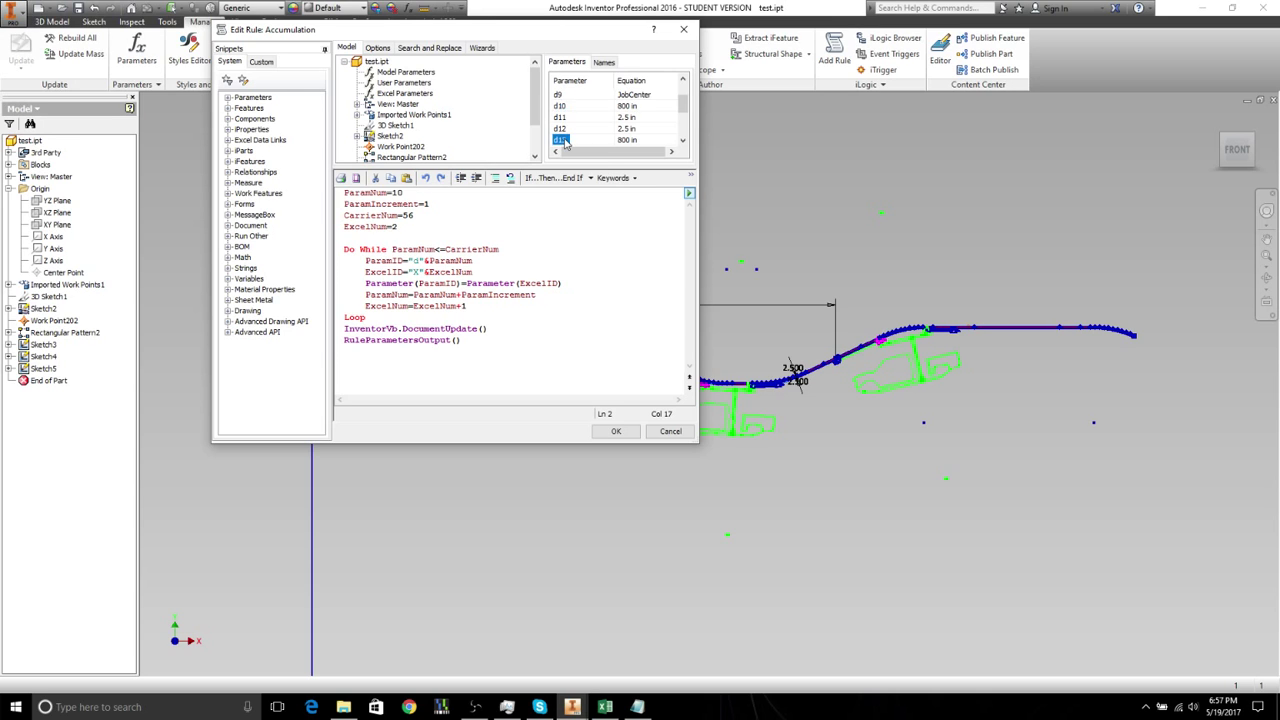
left_click(429, 202)
left_click(413, 216)
Step: Set CarrierNum to 19, matching the last carrier's driving dimension d19 in the parameter list
left_click_drag(684, 113, 684, 143)
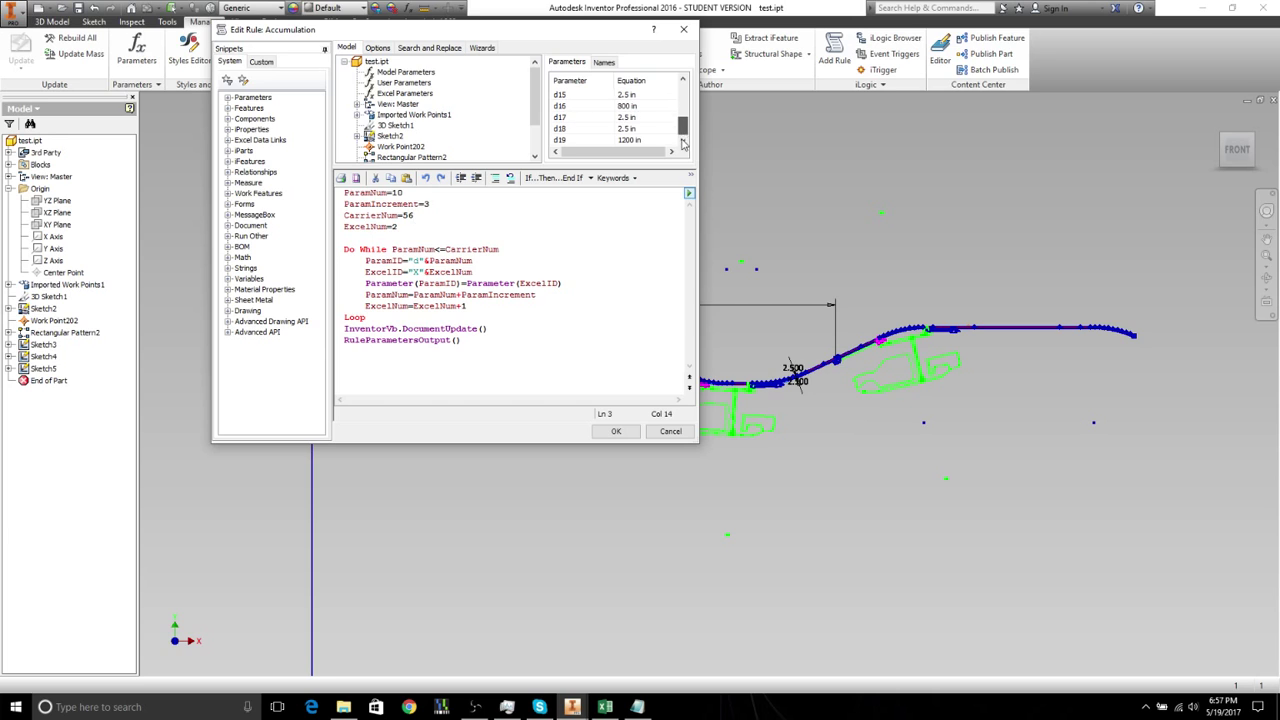
left_click(565, 140)
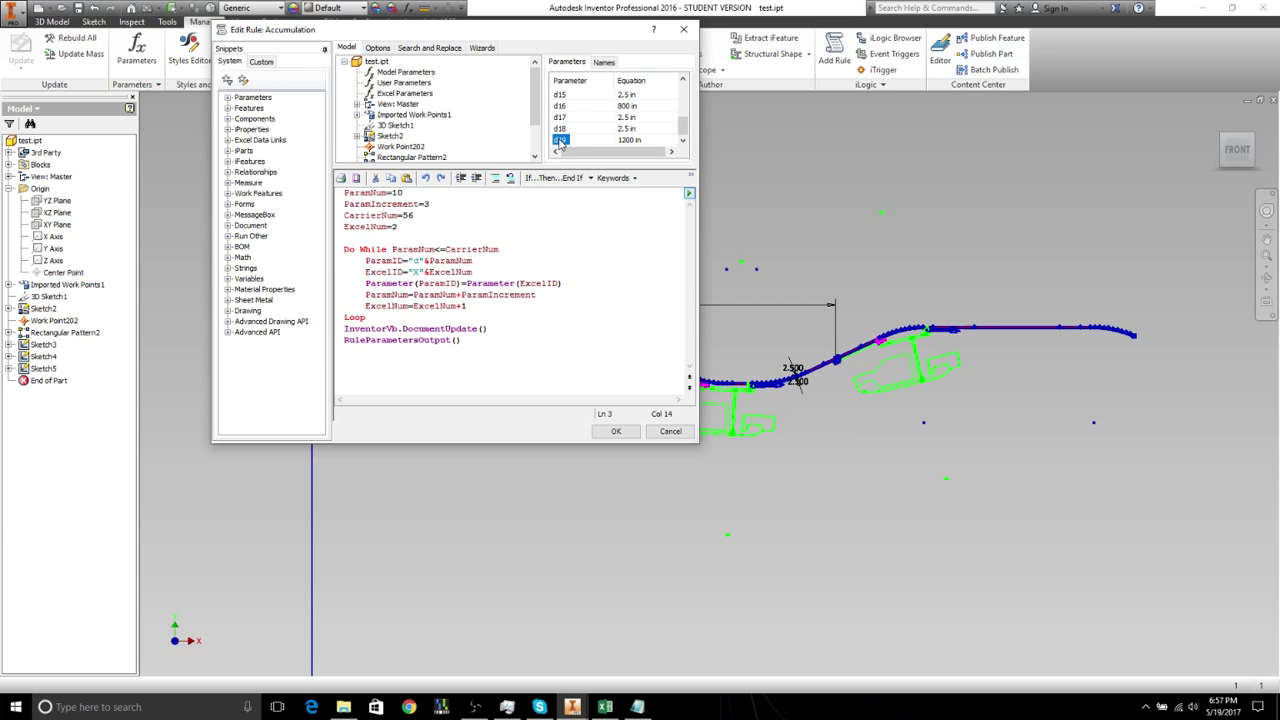
double_click(409, 216)
type("19")
left_click(464, 239)
Step: Set ExcelNum to 1 to match the first Excel parameter, X1, and save the Accumulation rule
left_click(460, 229)
left_click(405, 93)
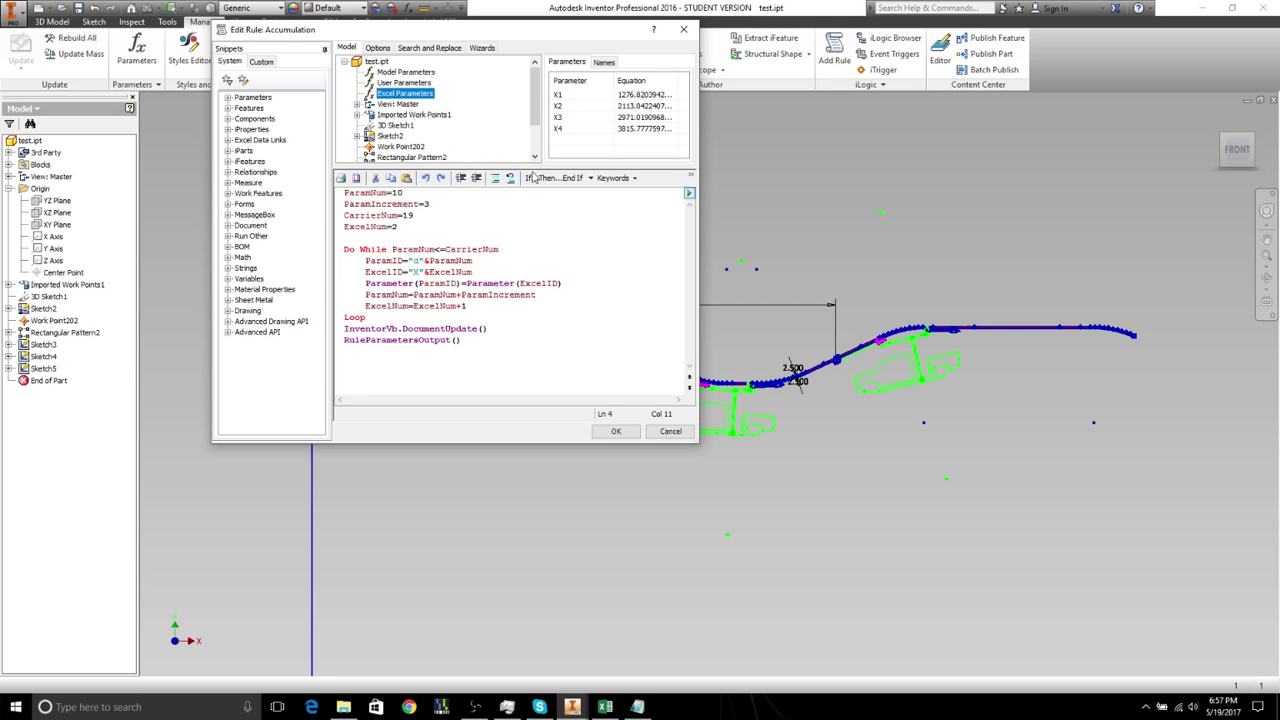
left_click(424, 227)
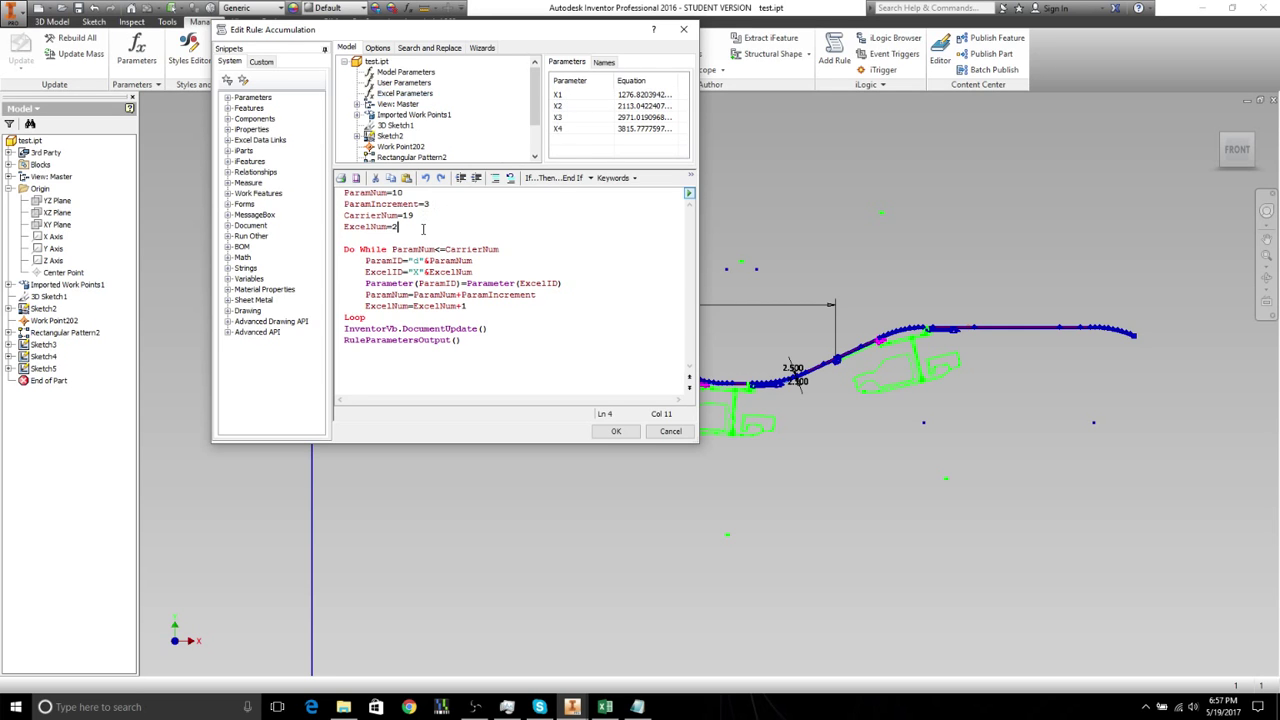
type("1")
left_click(614, 432)
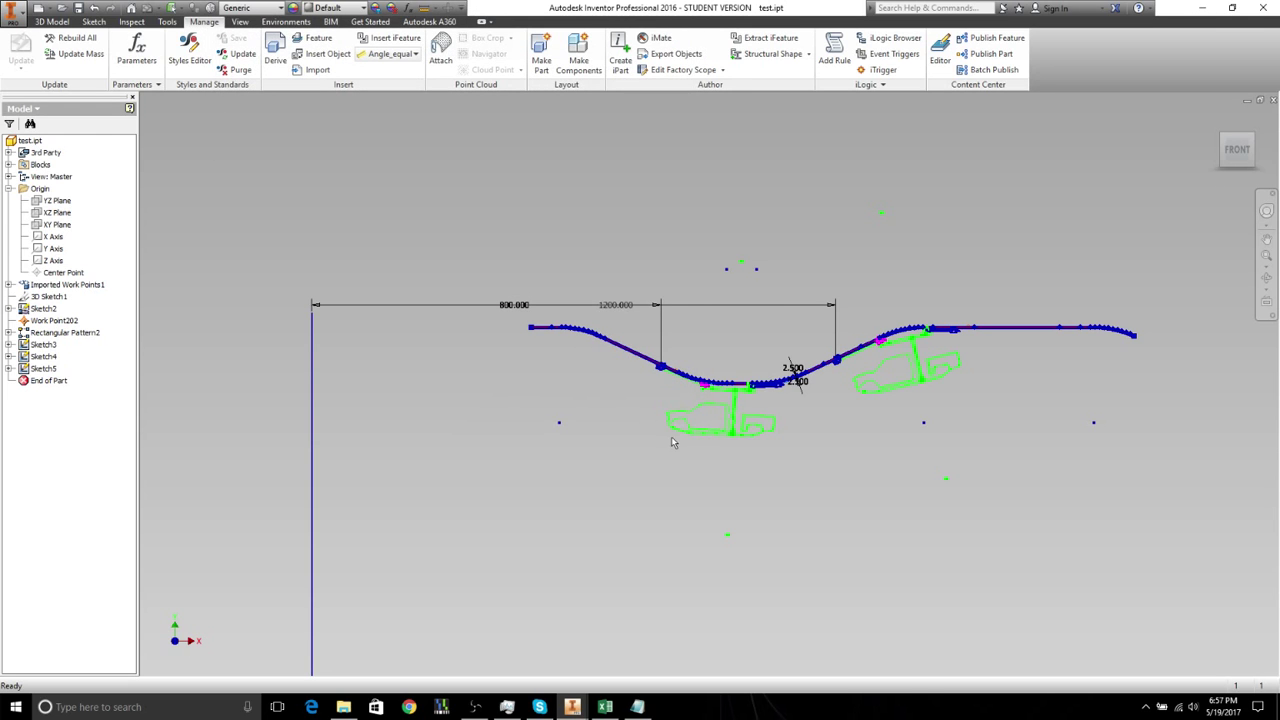
Step: Run the Accumulation rule from the iLogic Browser and inspect the carriers' new positions along the track
left_click(895, 39)
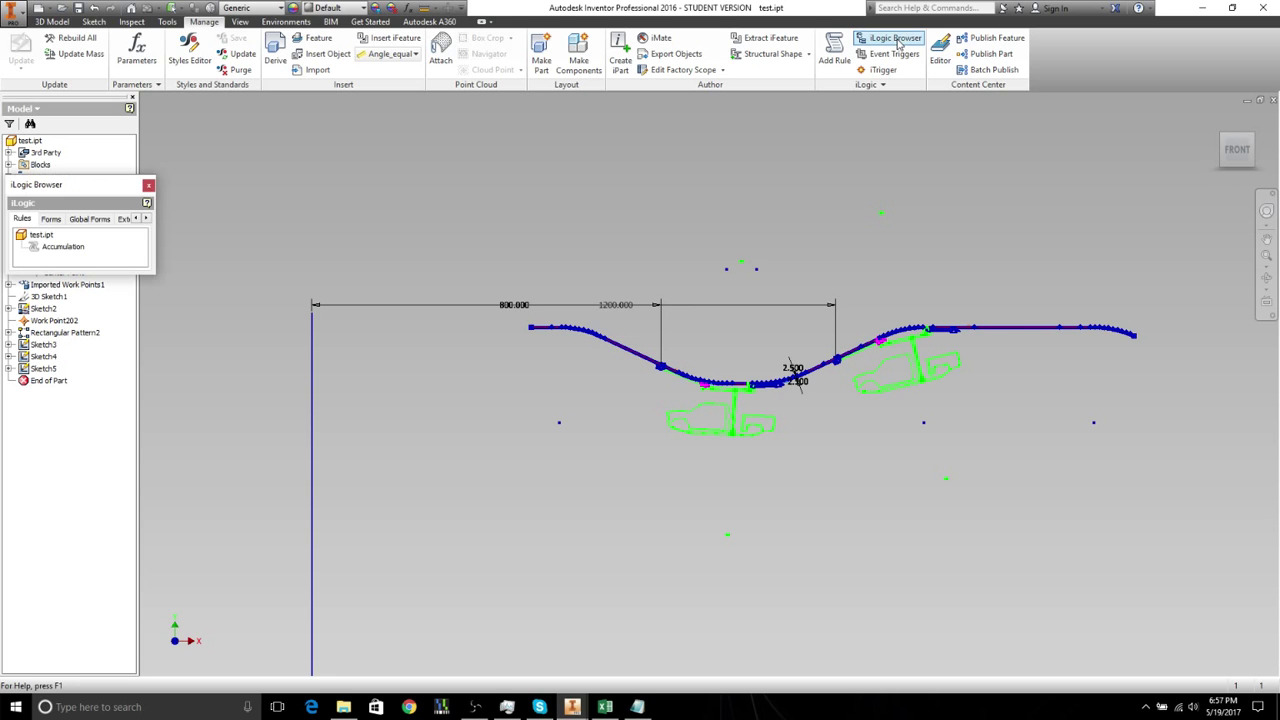
left_click_drag(60, 186, 508, 172)
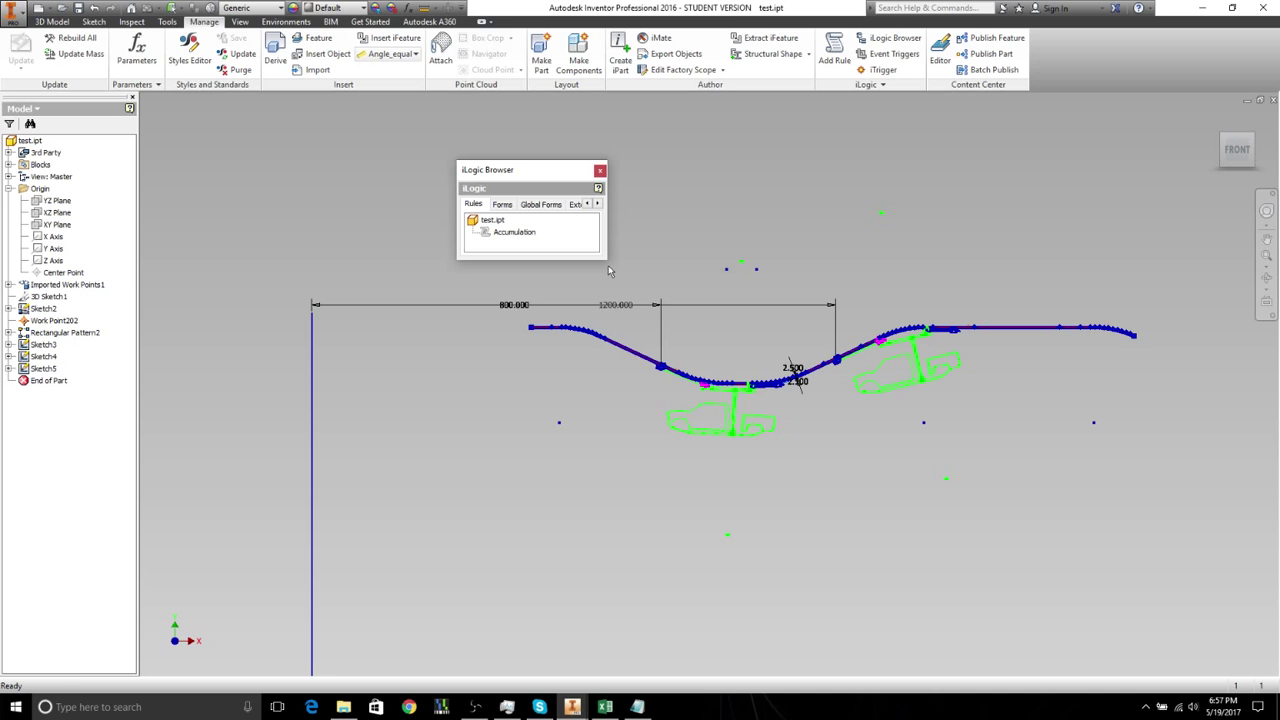
right_click(514, 232)
left_click(546, 246)
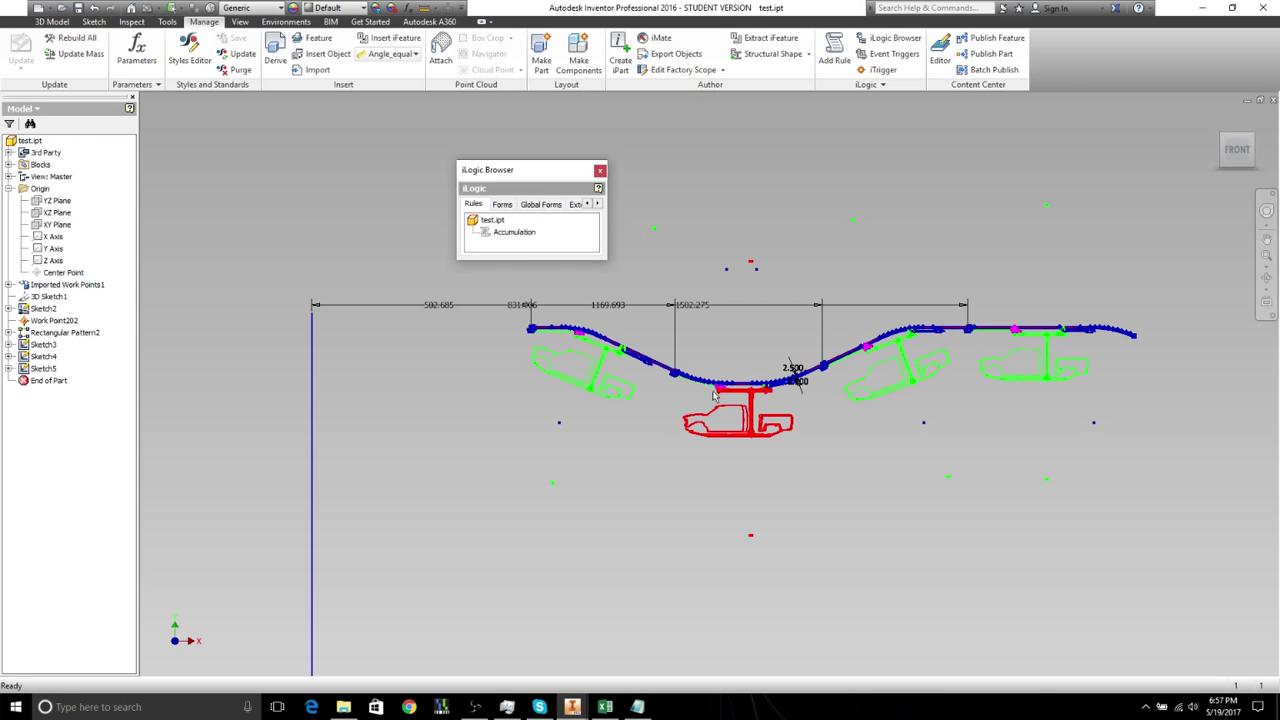
key("F2")
scroll(650, 397, "down", 2)
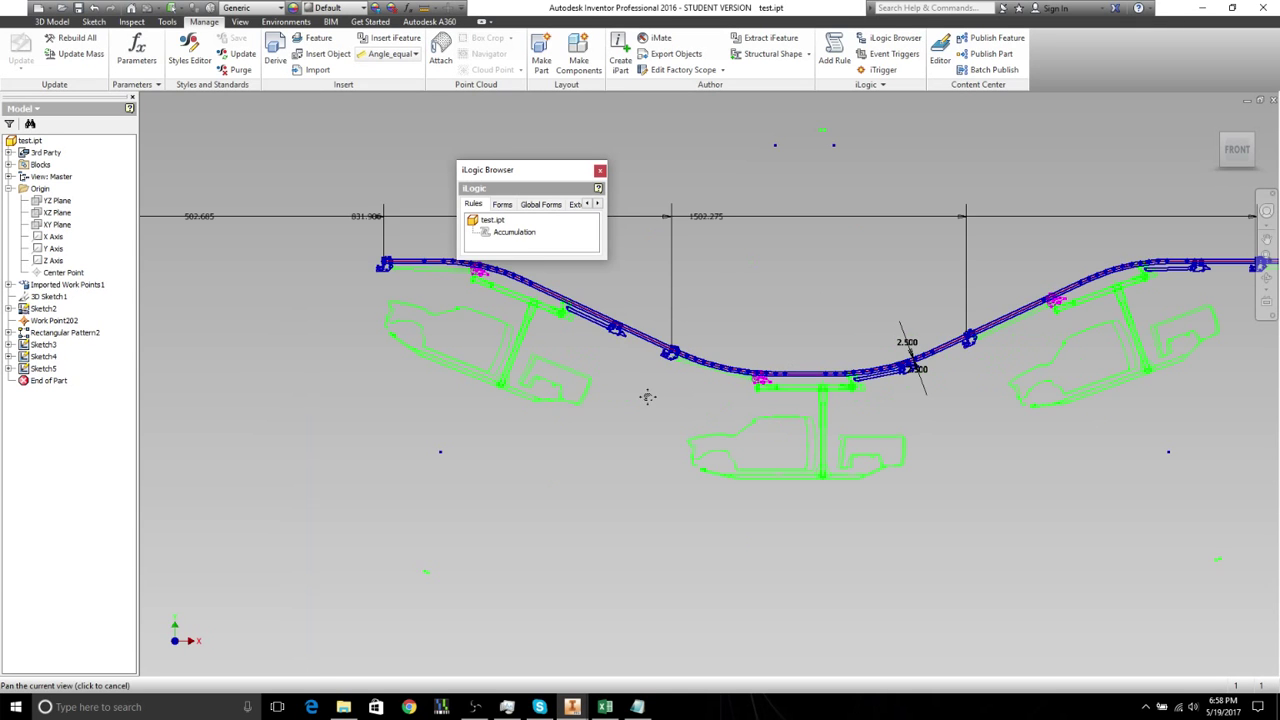
scroll(565, 420, "down", 1)
middle_click_drag(544, 428, 523, 443)
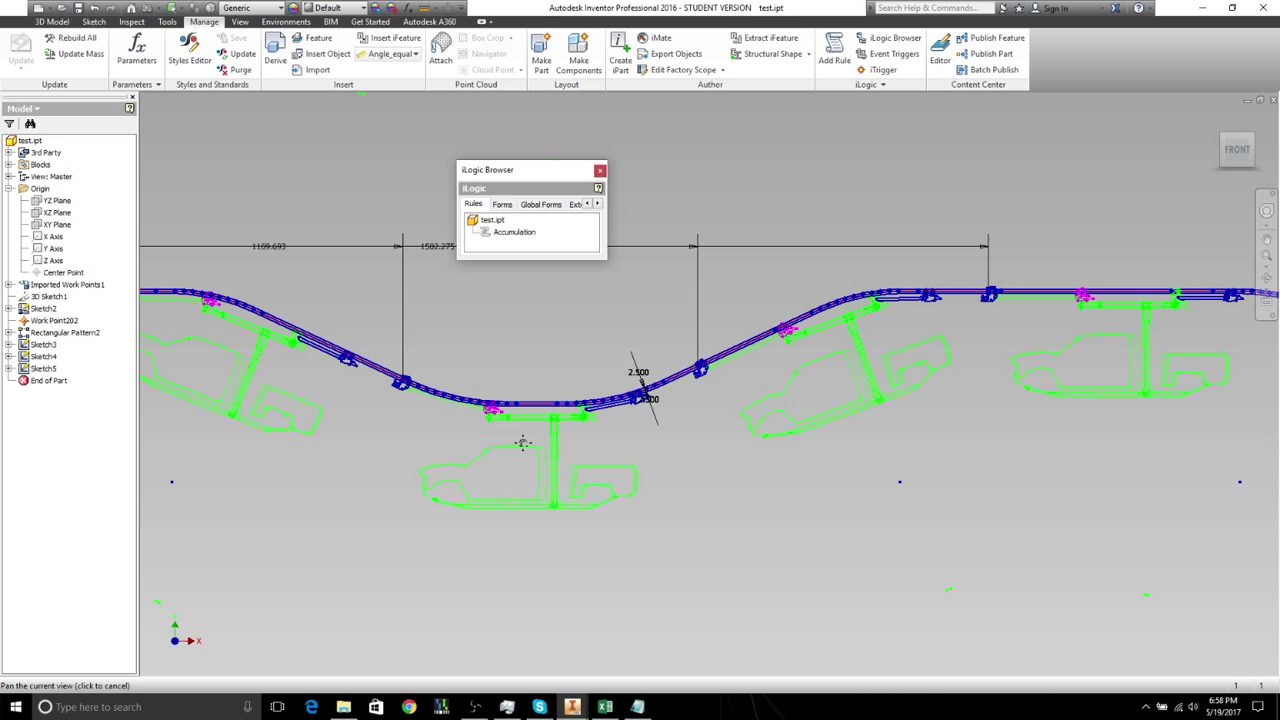
left_click_drag(523, 443, 495, 457)
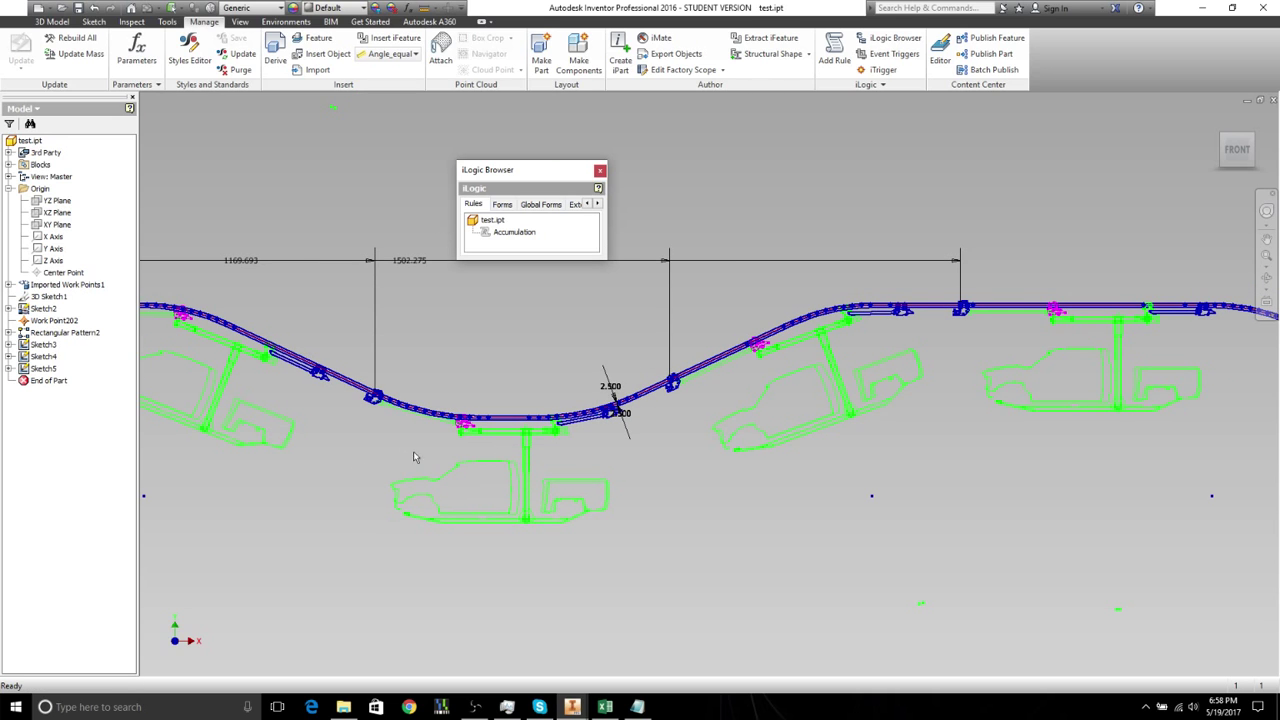